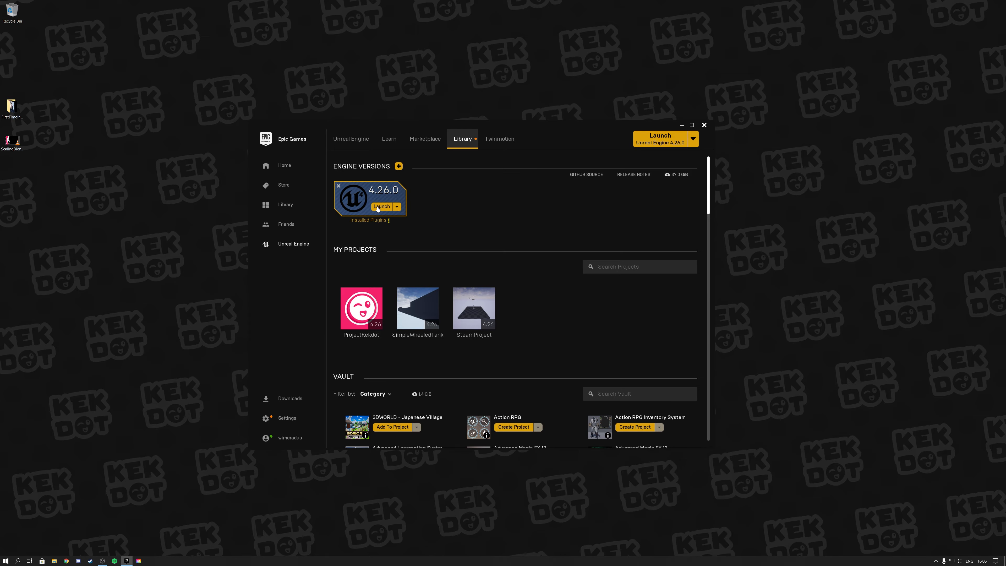
# Launch Unreal Engine 4.26.0 and start a new project in the Games category.
pyautogui.click(381, 207)
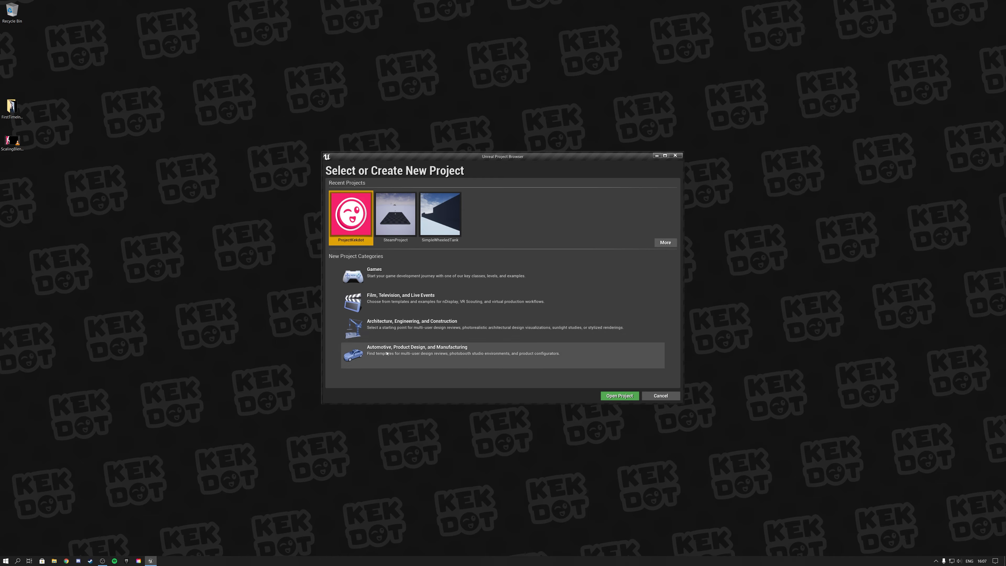
pyautogui.click(384, 278)
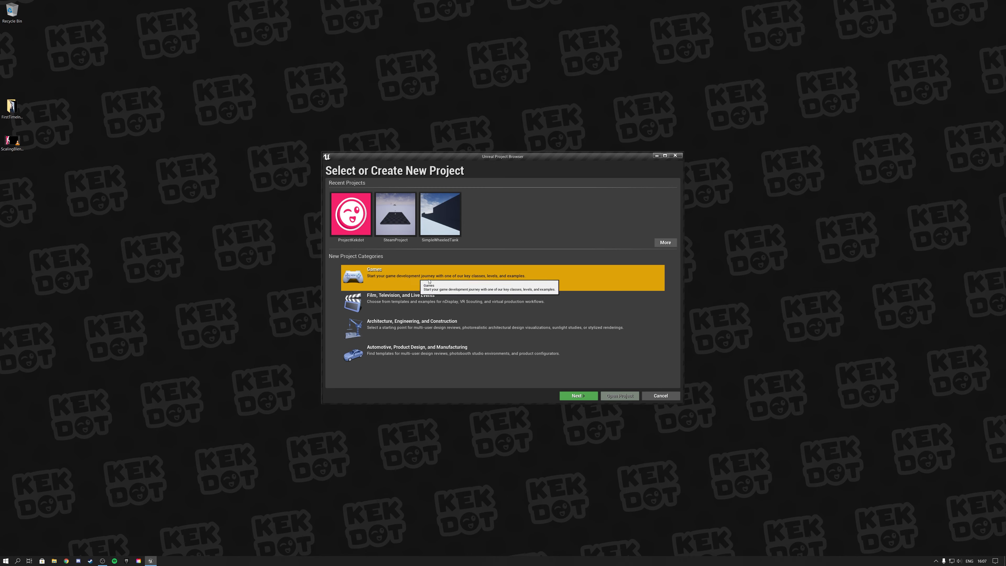
pyautogui.click(579, 396)
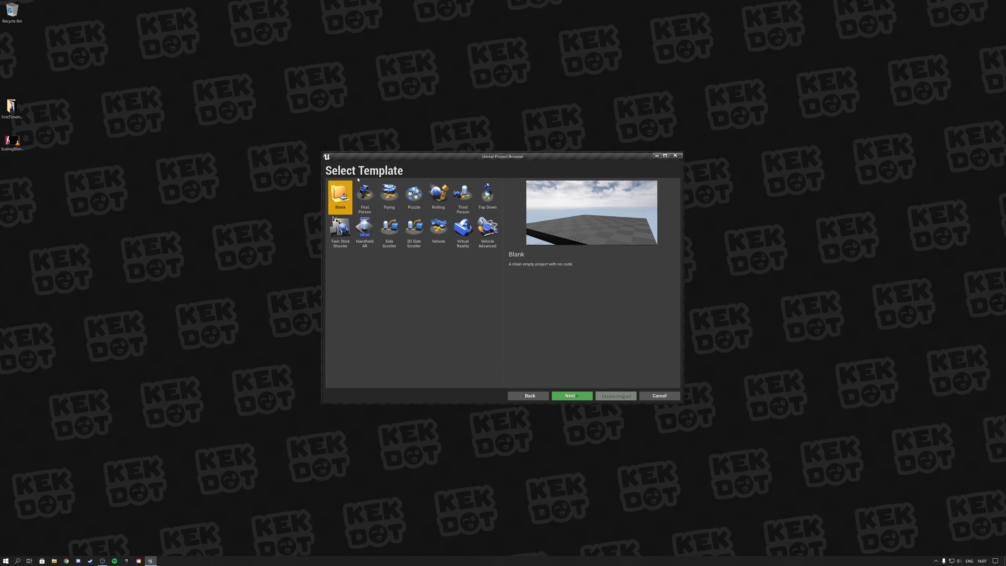
# Preview the First Person, Vehicle and Vehicle Advanced templates, and choose the Third Person template for the new project.
pyautogui.click(366, 201)
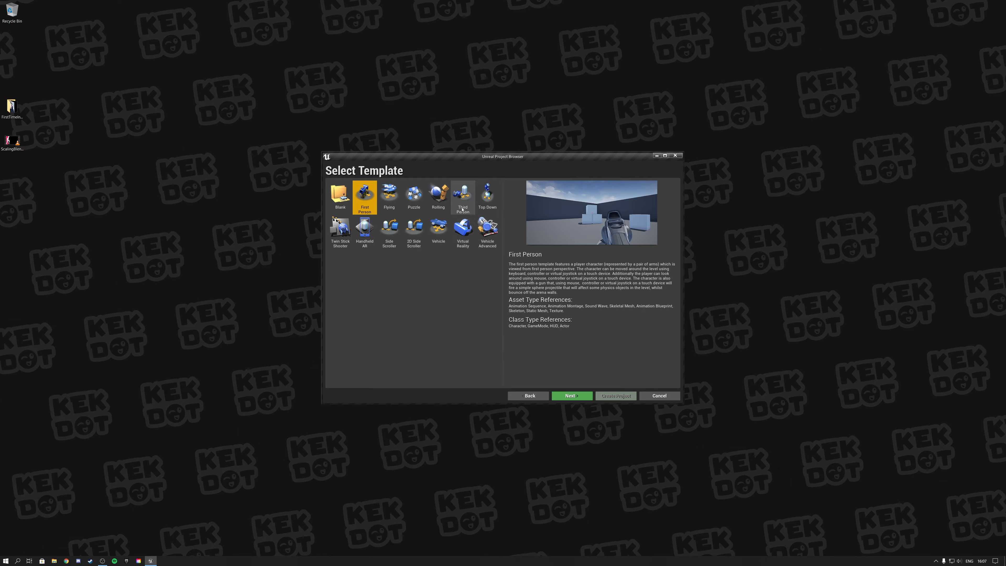
pyautogui.click(462, 198)
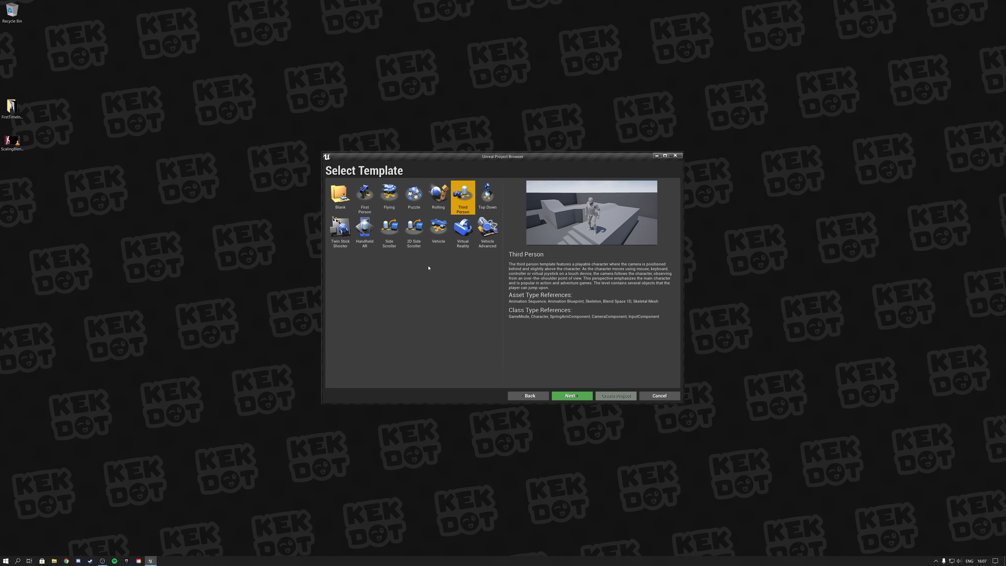
pyautogui.click(439, 234)
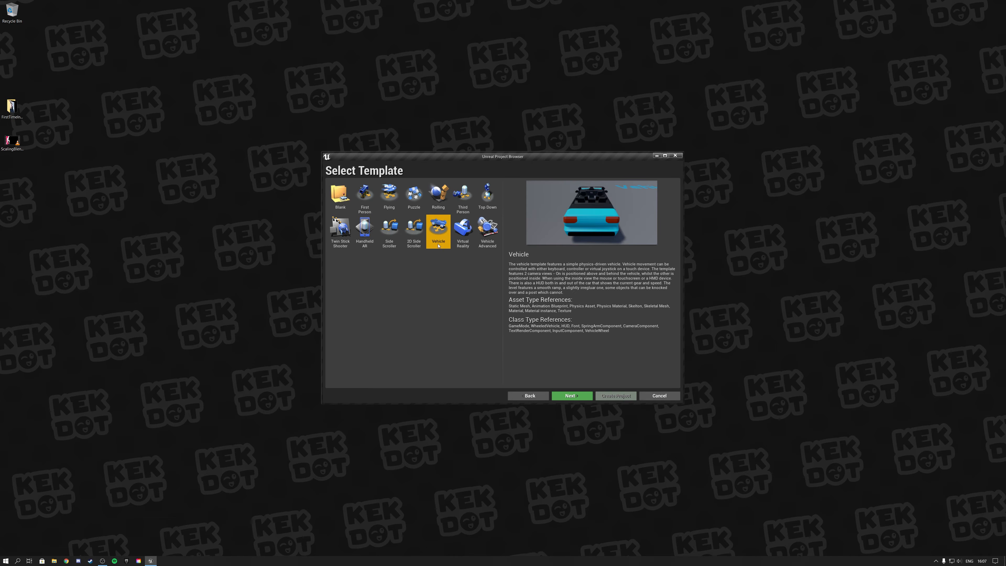
pyautogui.click(487, 236)
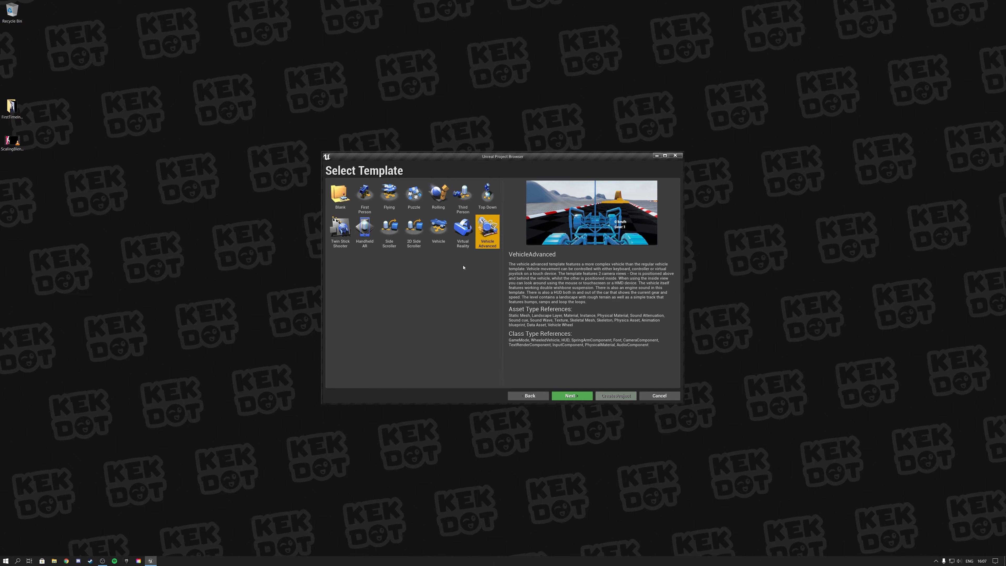
pyautogui.click(463, 195)
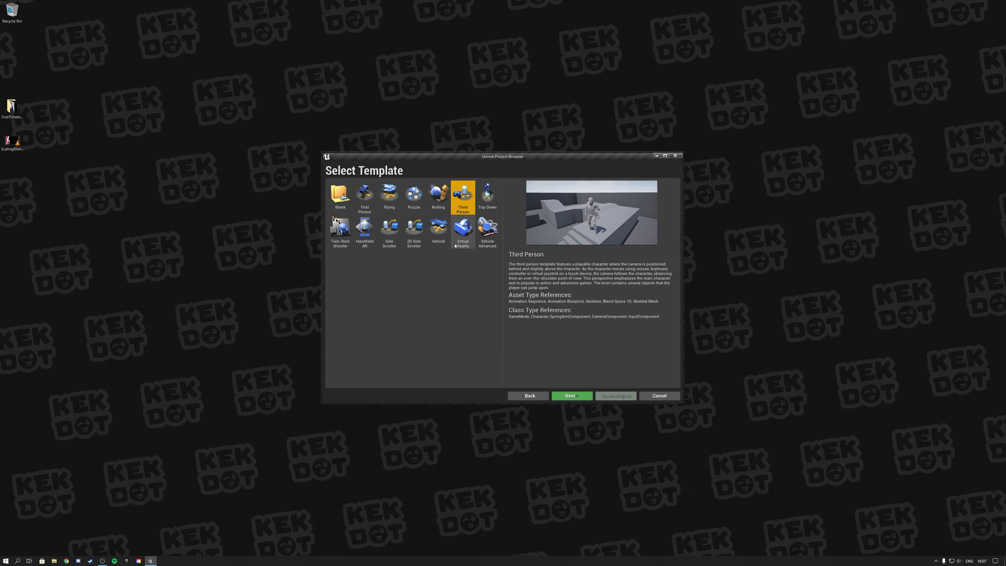
pyautogui.click(577, 396)
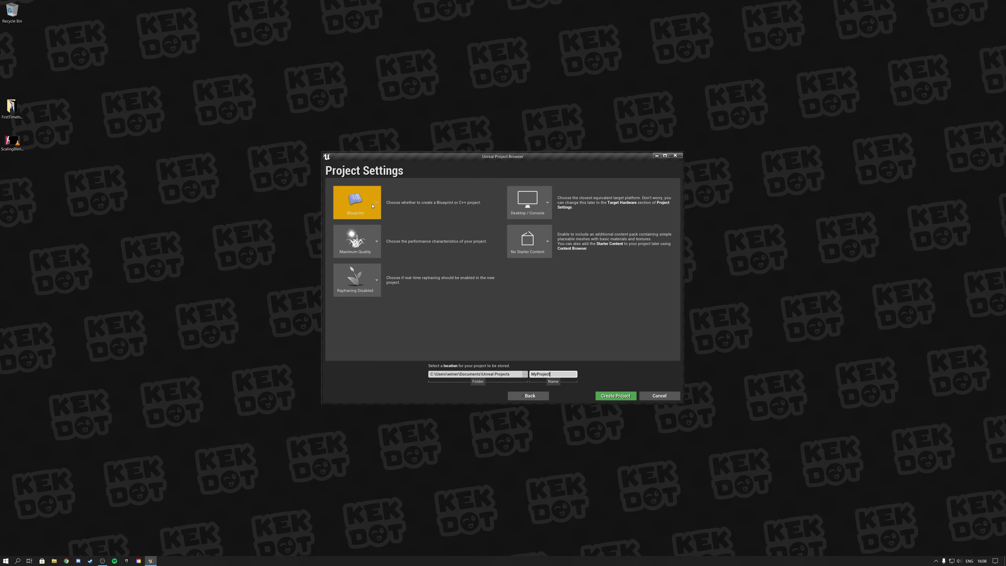
# Keep the project type as Blueprint and create the project under the name MyProject.
pyautogui.click(372, 205)
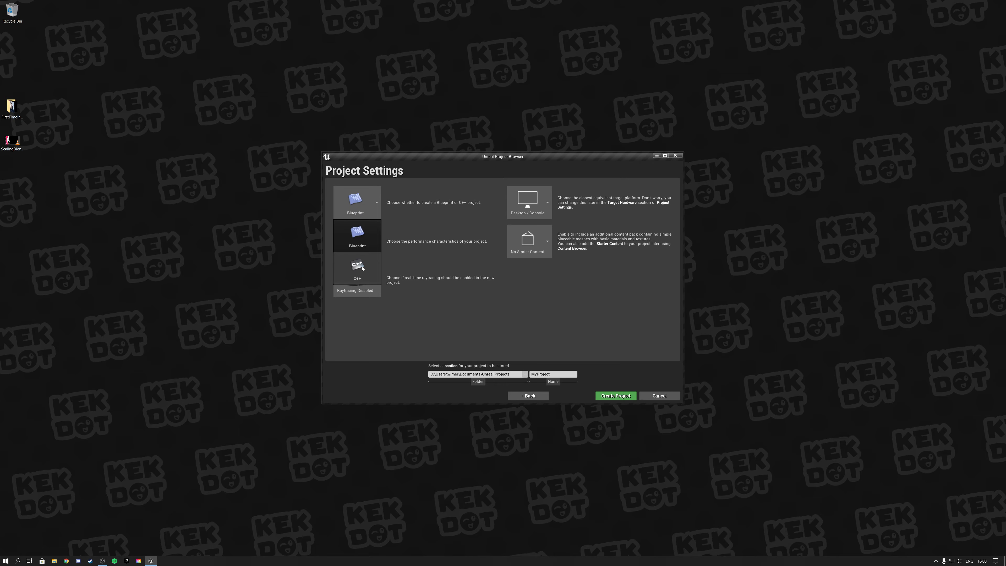
pyautogui.click(355, 207)
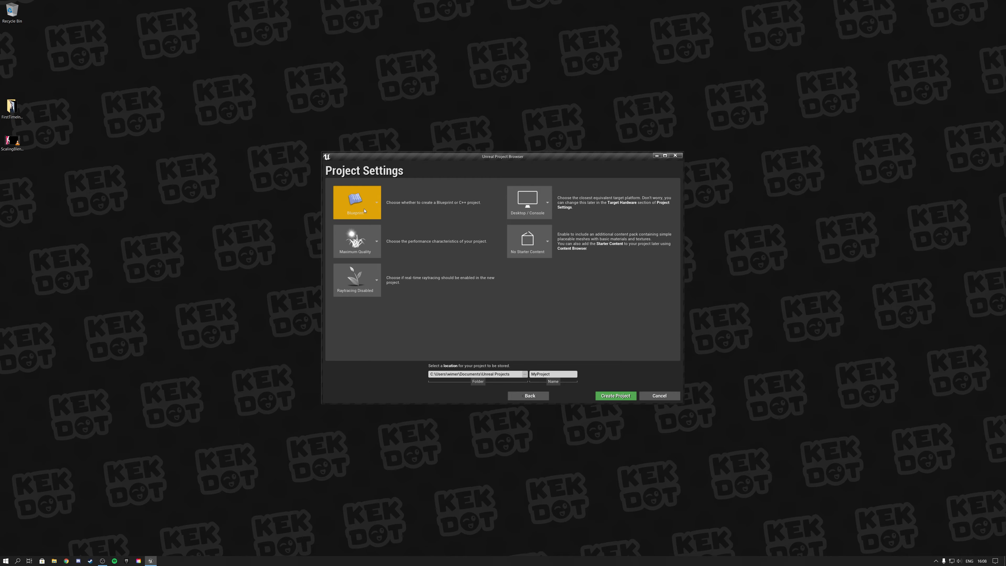
pyautogui.click(611, 397)
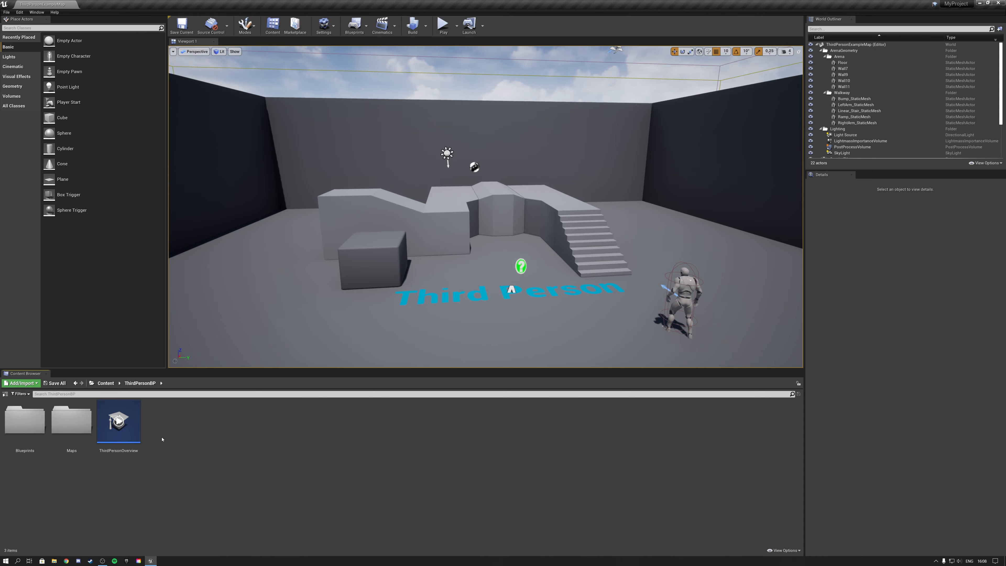
# Show the content folder tree, expand ThirdPersonBP and open its Blueprints folder.
pyautogui.click(5, 394)
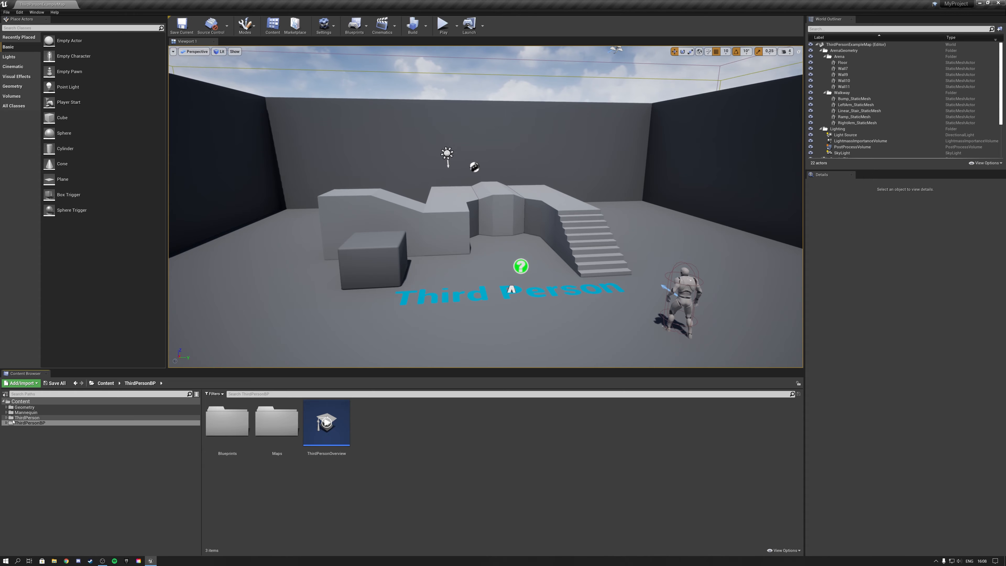
pyautogui.click(24, 407)
pyautogui.click(24, 413)
pyautogui.click(24, 418)
pyautogui.click(24, 423)
pyautogui.doubleClick(25, 423)
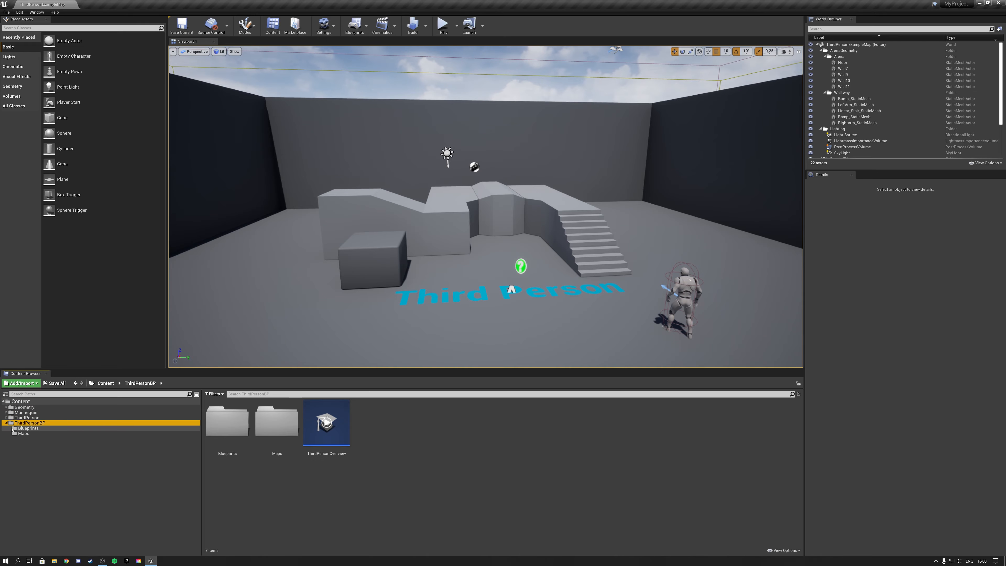
pyautogui.click(27, 428)
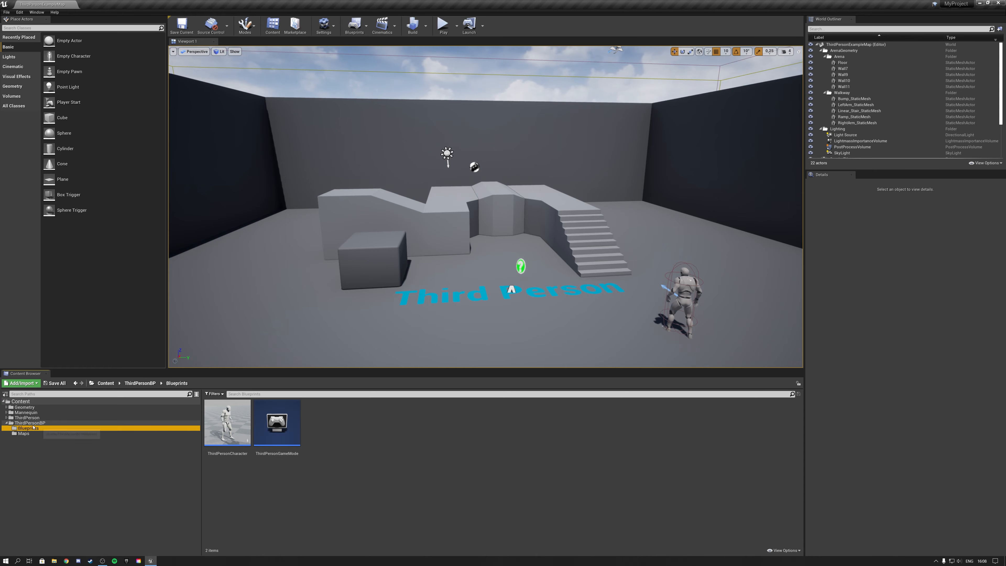
# Look into the Mannequin folder's Character subfolder, collapse the folder tree and hide it.
pyautogui.click(6, 413)
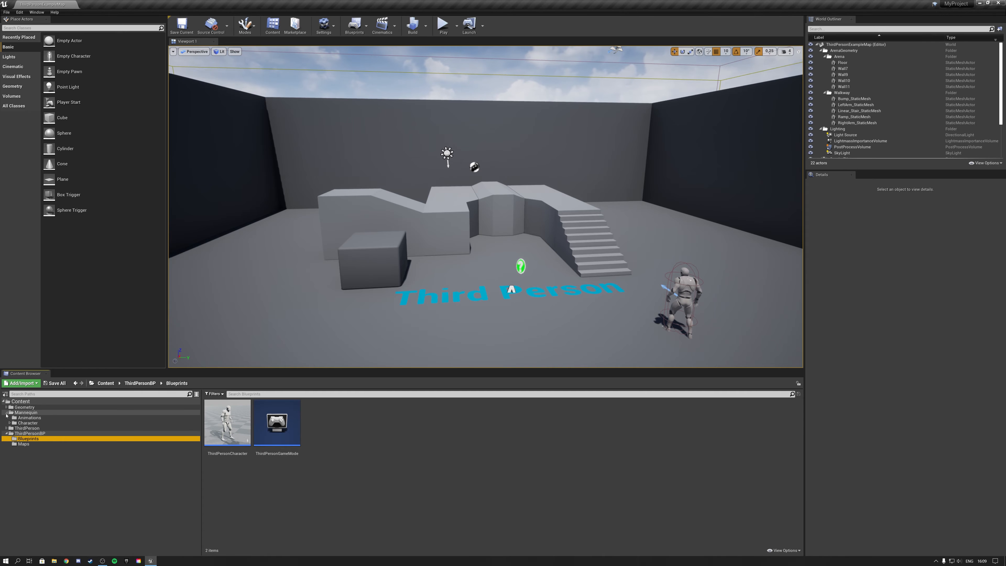
pyautogui.click(9, 422)
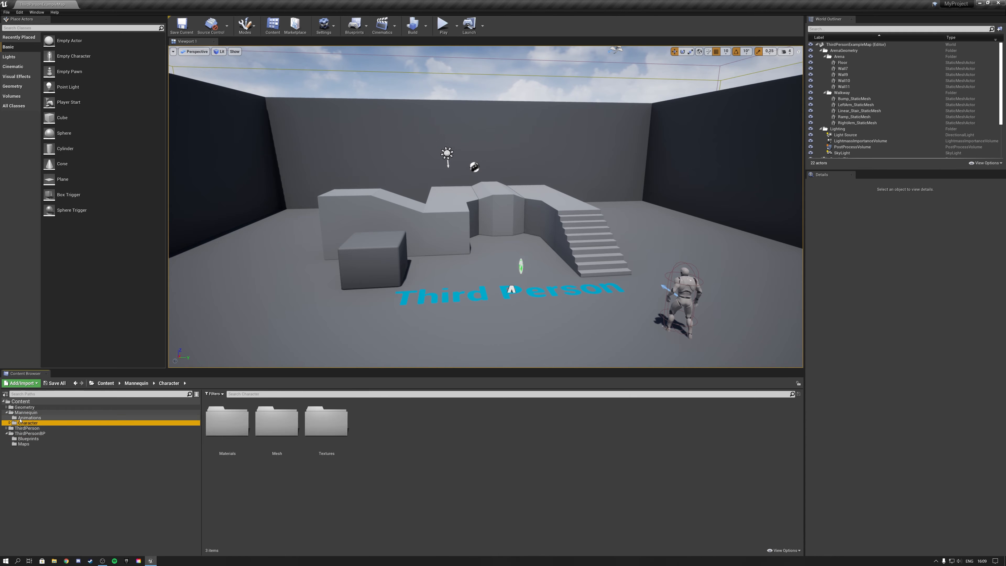
pyautogui.click(8, 417)
pyautogui.click(7, 412)
pyautogui.click(4, 401)
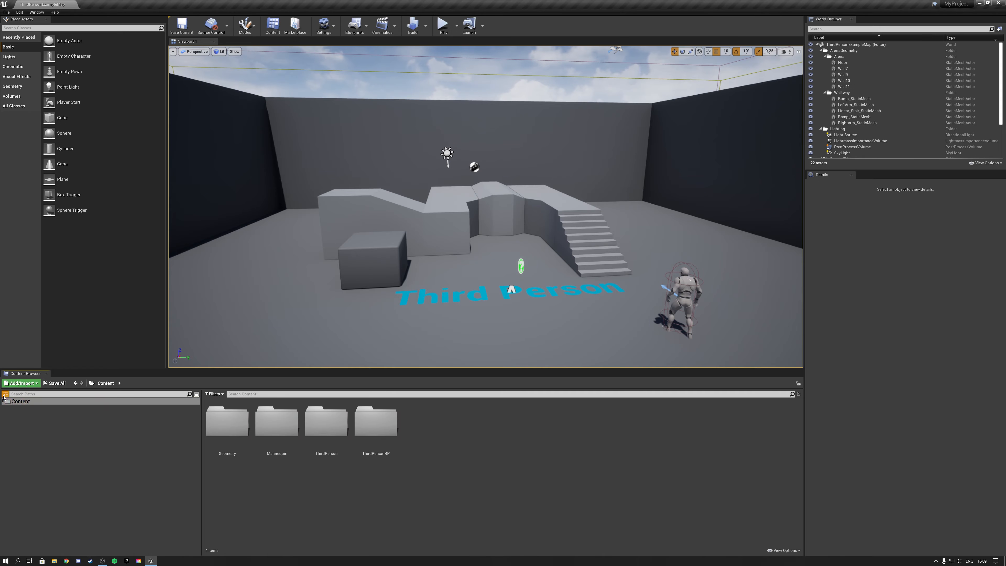
pyautogui.click(6, 394)
# Look into the Geometry folder, return to the Content root and show the folder tree again.
pyautogui.doubleClick(26, 422)
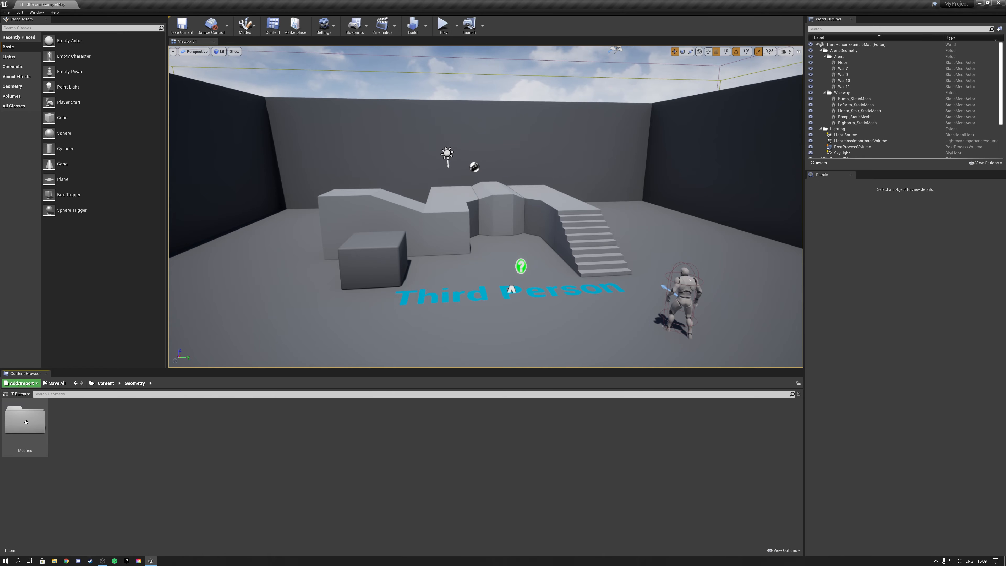
pyautogui.click(106, 382)
pyautogui.click(113, 420)
pyautogui.doubleClick(112, 420)
pyautogui.click(106, 382)
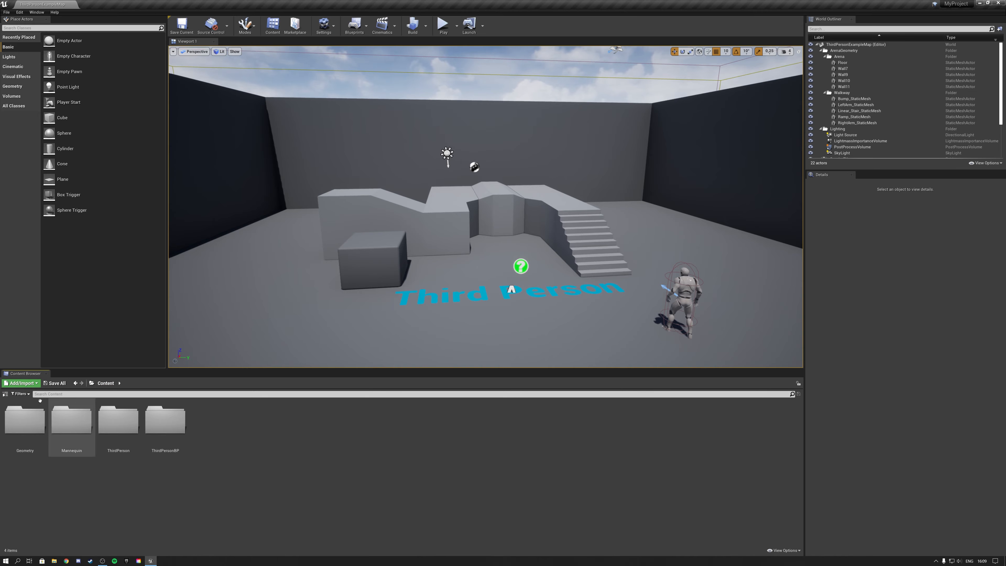
pyautogui.click(5, 394)
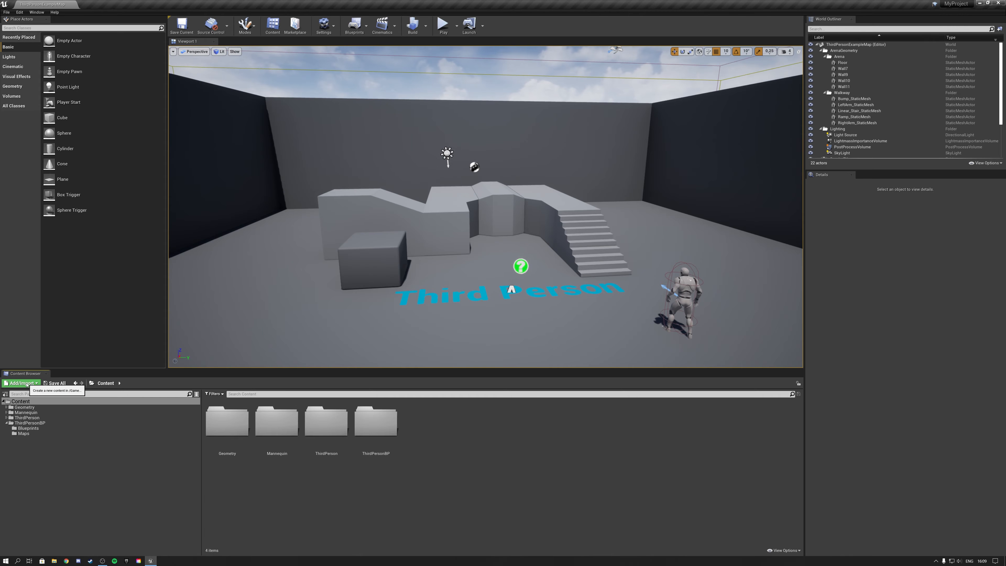
# Try restoring the editor to a smaller floating window, resize it, and maximize it again.
pyautogui.moveTo(230, 12); pyautogui.dragTo(222, 85)
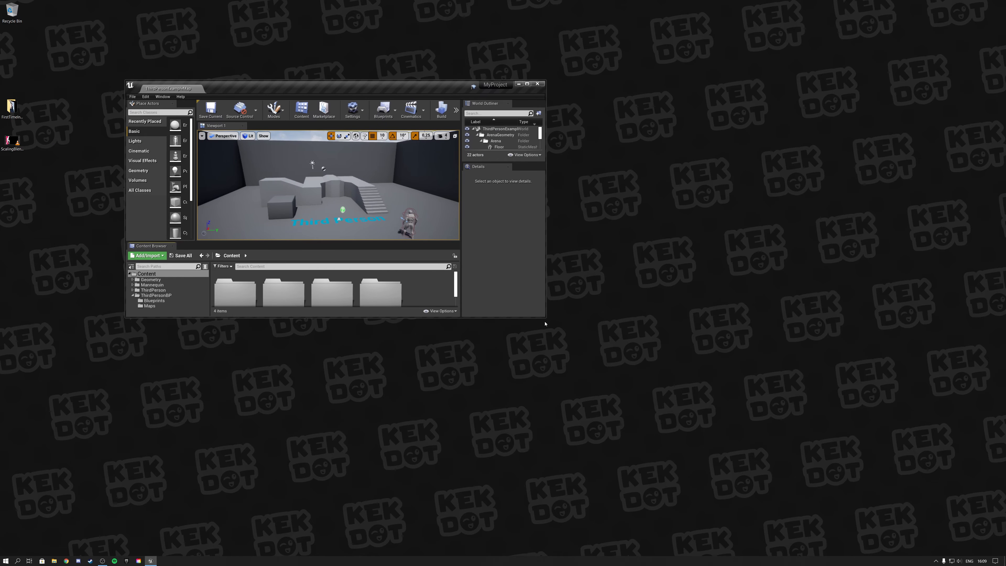
pyautogui.moveTo(545, 324); pyautogui.dragTo(706, 494)
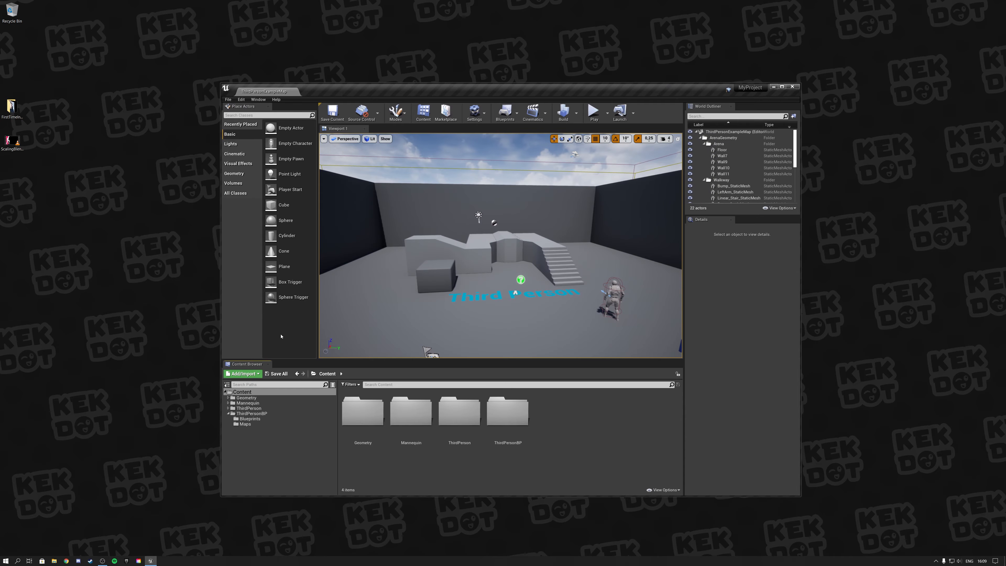
pyautogui.moveTo(477, 96); pyautogui.dragTo(471, 1)
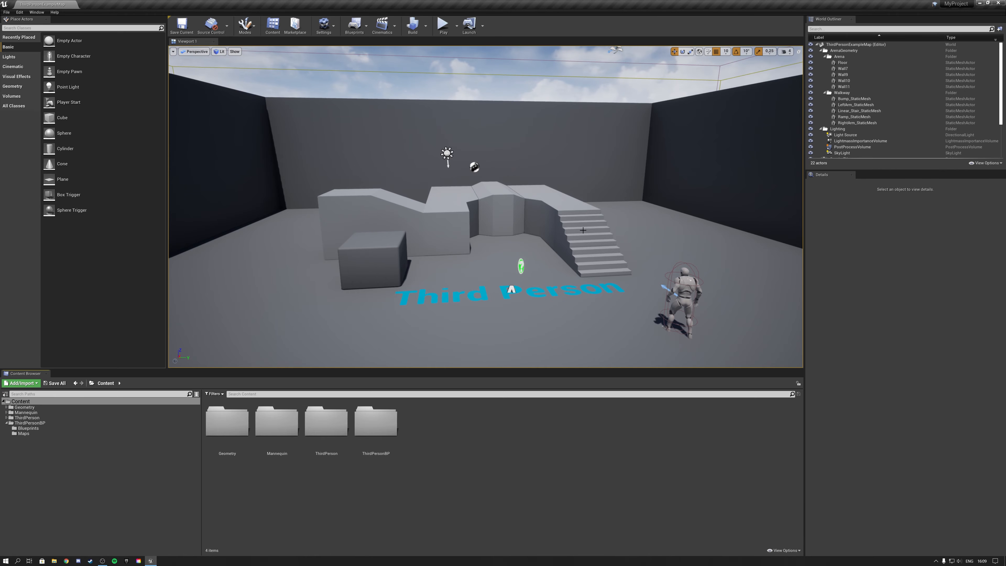
# Fly around the level to examine the arena, the staircase and the mannequin character from different angles.
pyautogui.moveTo(490, 231); pyautogui.dragTo(400, 265, button='right')
pyautogui.press('a')
pyautogui.press('d')
pyautogui.press('w')
pyautogui.press('s')
pyautogui.press('a')
pyautogui.press('d')
pyautogui.press('e')
pyautogui.press('q')
pyautogui.press('e')
pyautogui.press('s')
pyautogui.press('w')
pyautogui.press('d')
pyautogui.press('a')
pyautogui.press('w')
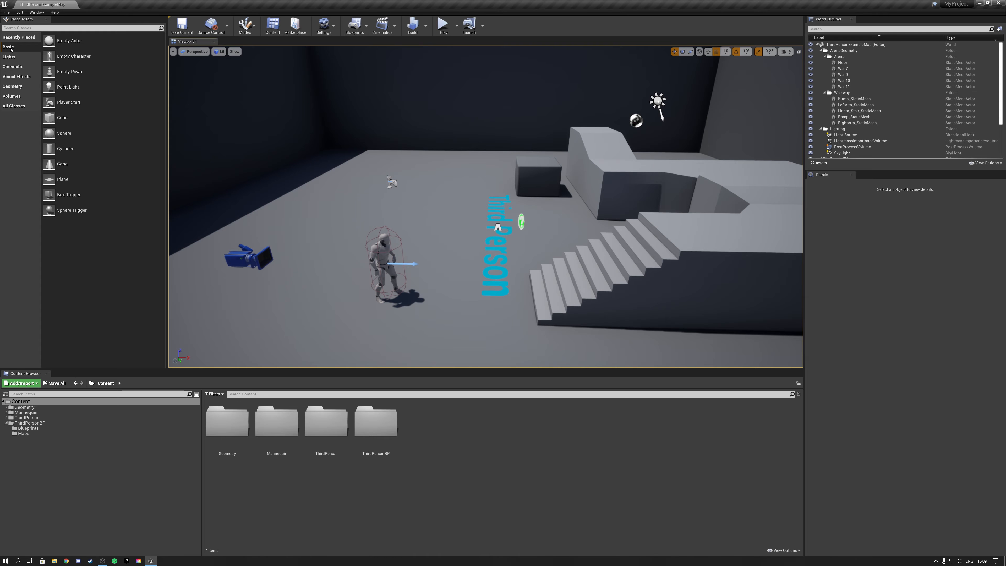
# Place a basic cube and a basic sphere in the open area beyond the mannequin character.
pyautogui.moveTo(54, 120); pyautogui.dragTo(462, 160)
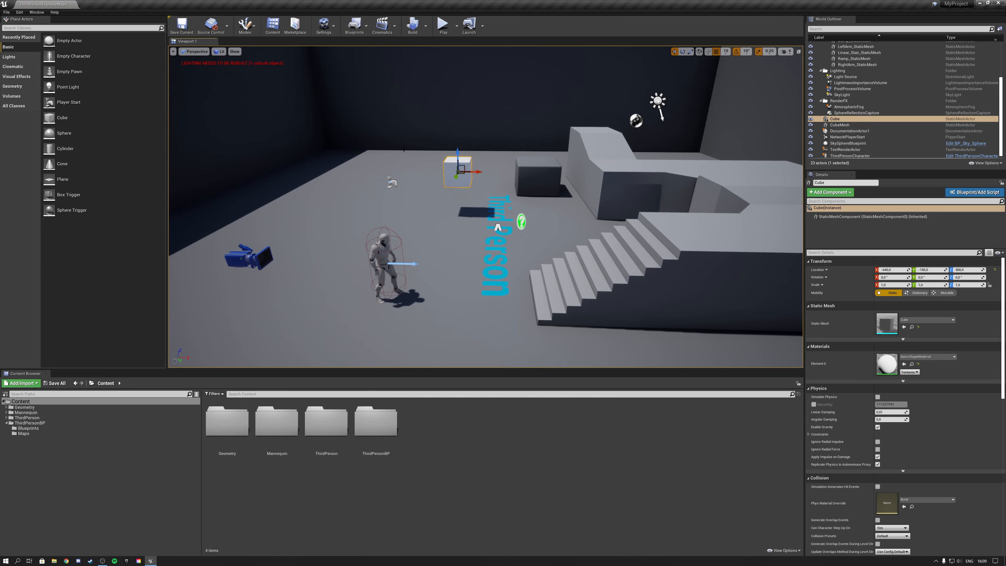
pyautogui.moveTo(128, 133); pyautogui.dragTo(310, 162)
# Place a Box geometry brush on the arena floor and put a duplicate of it beside the original.
pyautogui.click(18, 87)
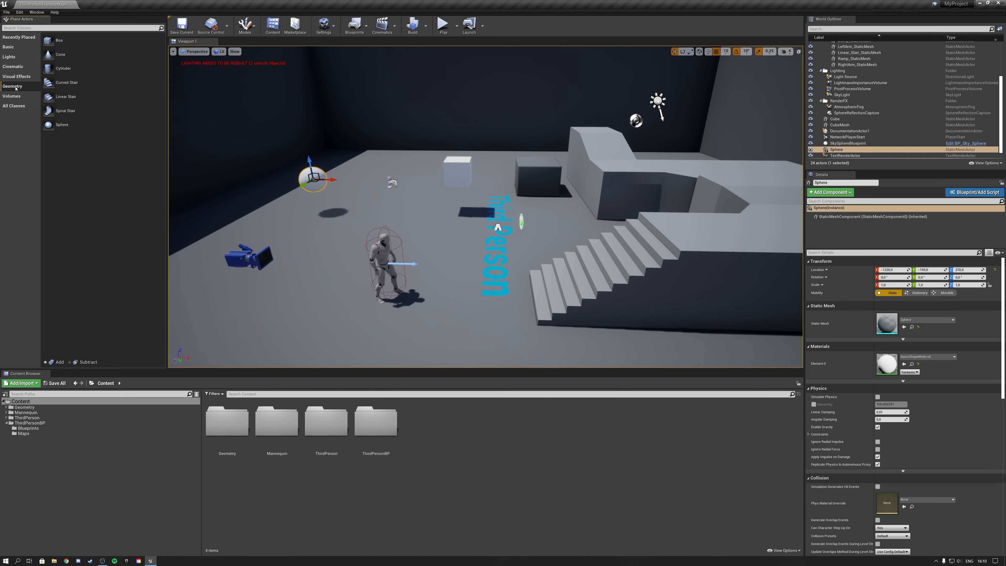
pyautogui.moveTo(60, 43)
pyautogui.mouseDown()
pyautogui.moveTo(423, 214)
pyautogui.moveTo(392, 208)
pyautogui.moveTo(392, 182)
pyautogui.mouseUp()
pyautogui.press('f')
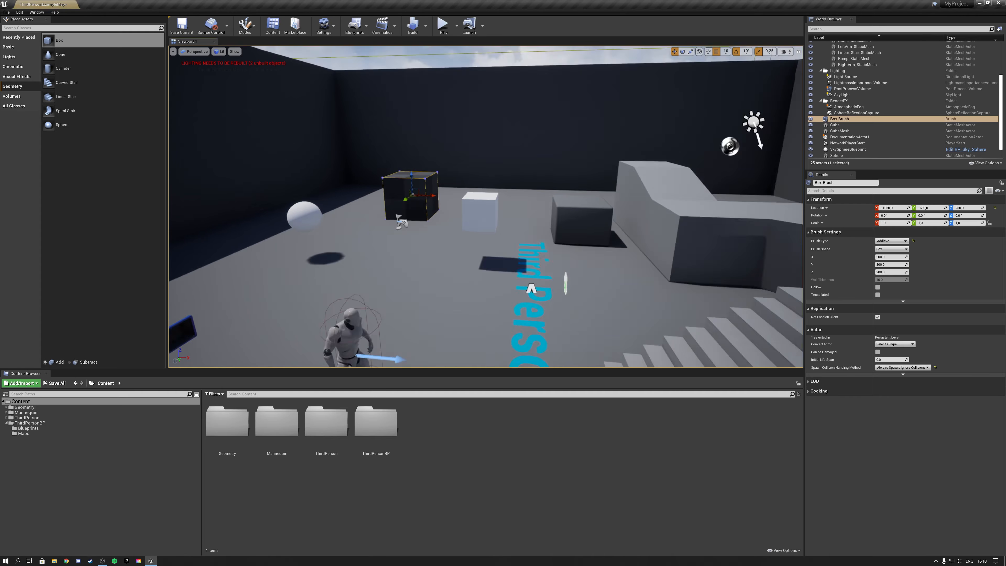
pyautogui.keyDown('alt'); pyautogui.moveTo(478, 186); pyautogui.dragTo(599, 208); pyautogui.keyUp('alt')
pyautogui.press('r')
pyautogui.moveTo(590, 203); pyautogui.dragTo(593, 213)
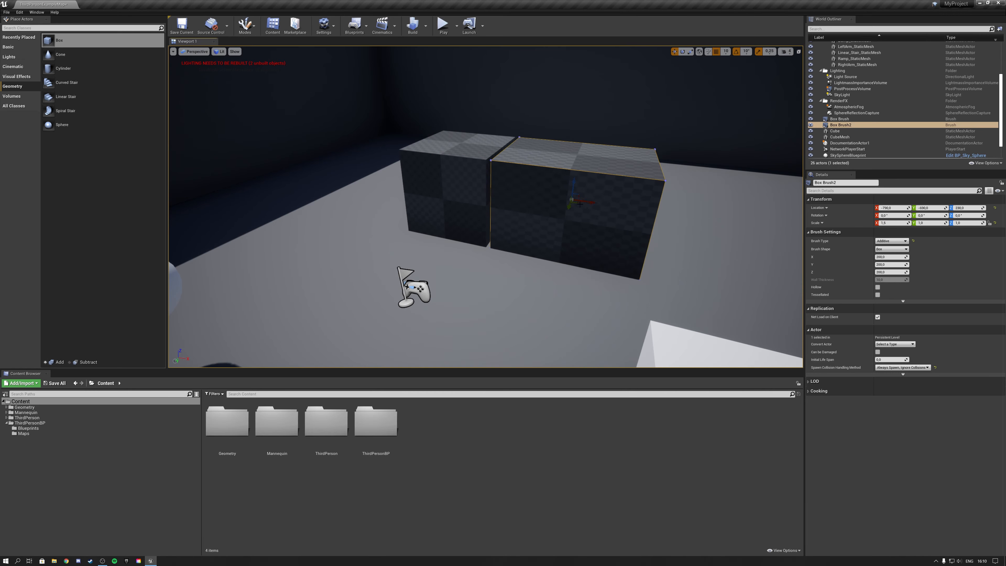
# Delete both box brushes from the level.
pyautogui.press('Delete')
pyautogui.click(465, 182)
pyautogui.press('Delete')
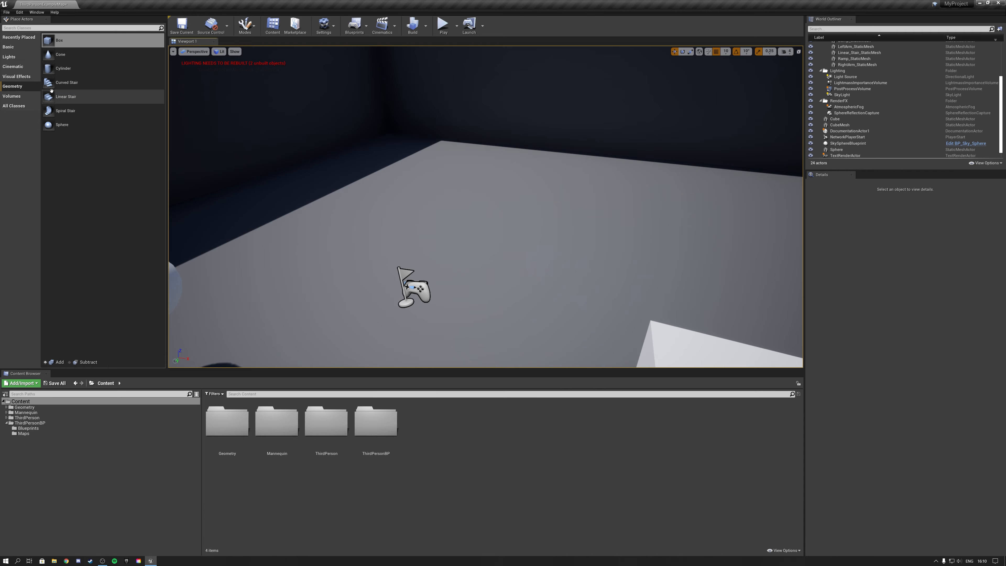
# Look through the Visual Effects, Cinematic, Lights and Basic categories of placeable actors.
pyautogui.click(15, 77)
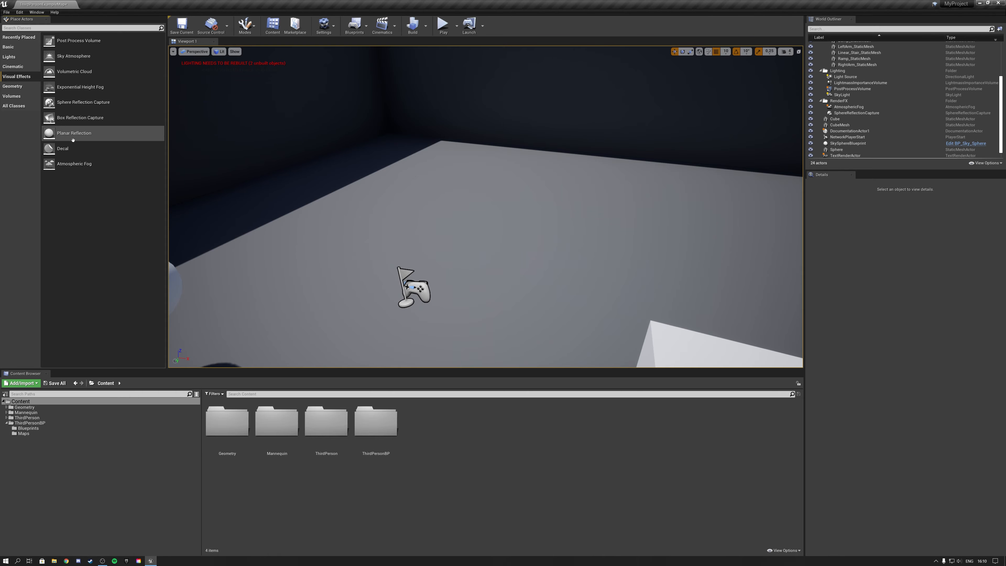
pyautogui.moveTo(356, 190); pyautogui.dragTo(468, 206, button='right')
pyautogui.press('s')
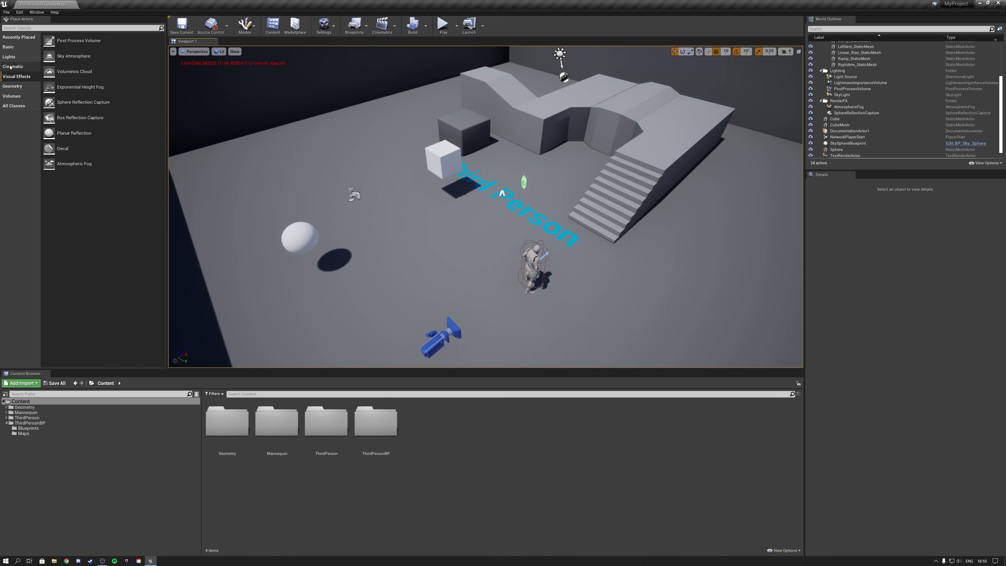
pyautogui.click(15, 67)
pyautogui.click(14, 57)
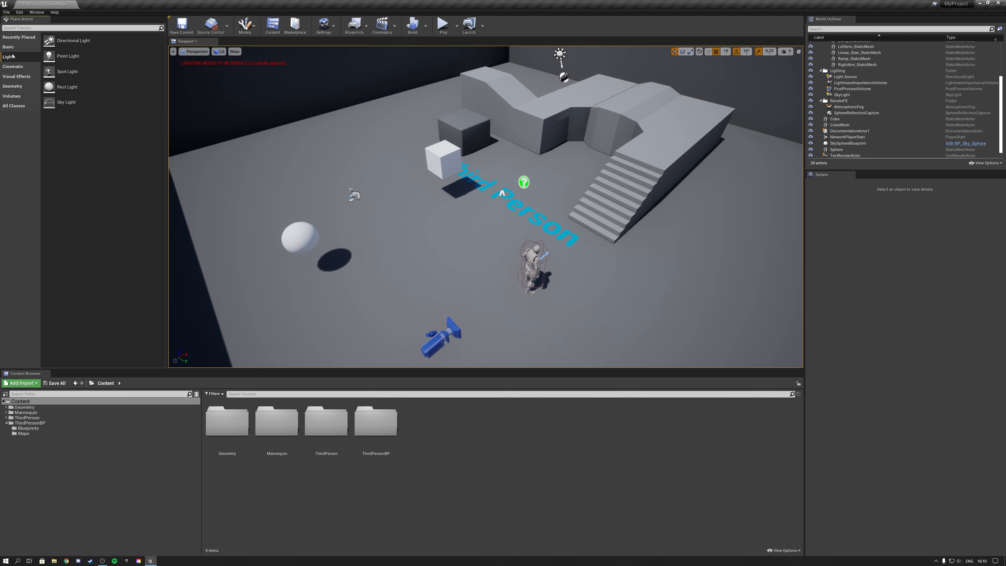
pyautogui.click(22, 45)
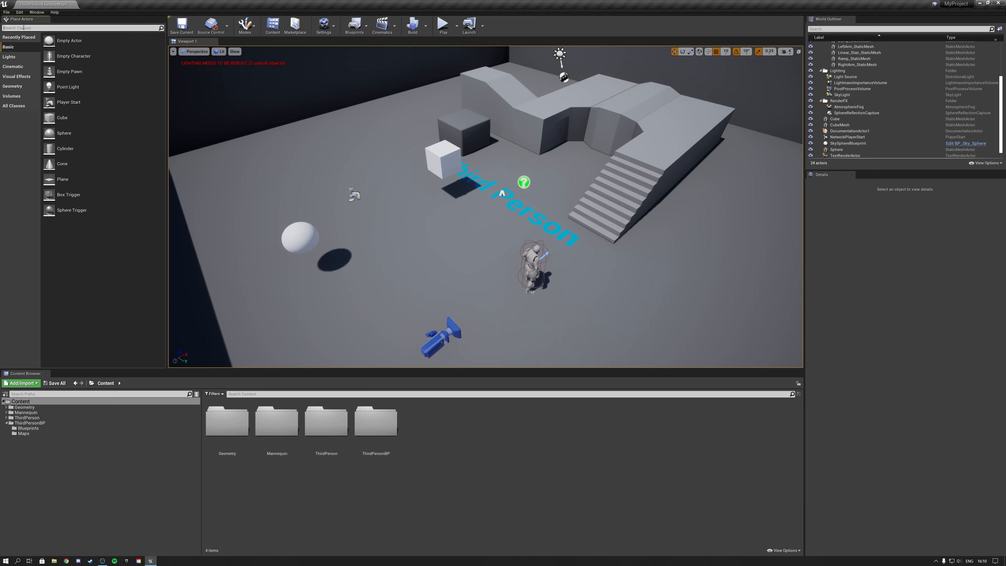
# Search the placeable actors for "camera" and place a Camera in the level beside the white cube.
pyautogui.write('camera')
pyautogui.moveTo(24, 41); pyautogui.dragTo(425, 156)
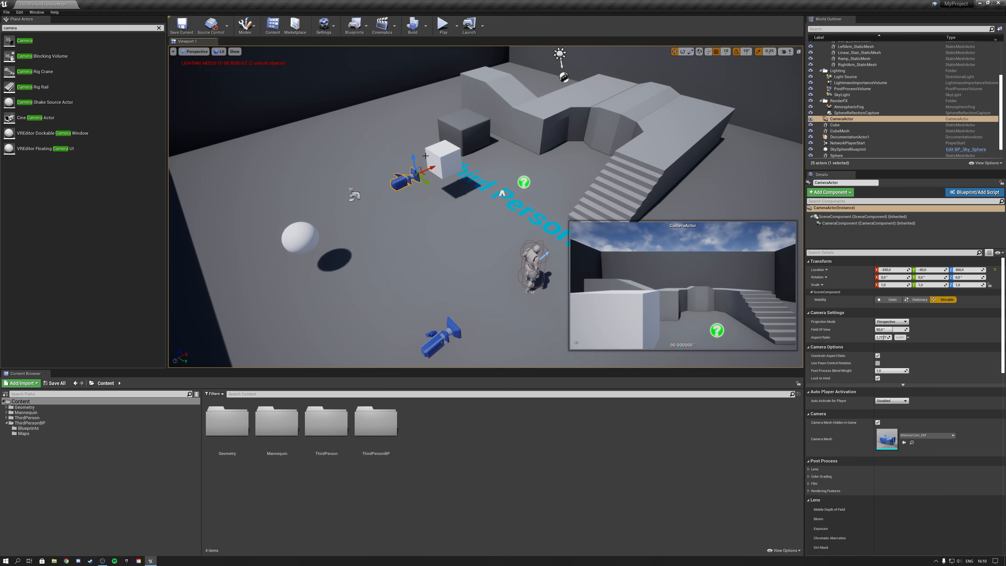
# Delete the Camera actor beside the white cube and clear the "camera" search of the placeable actors.
pyautogui.press('Delete')
pyautogui.click(159, 28)
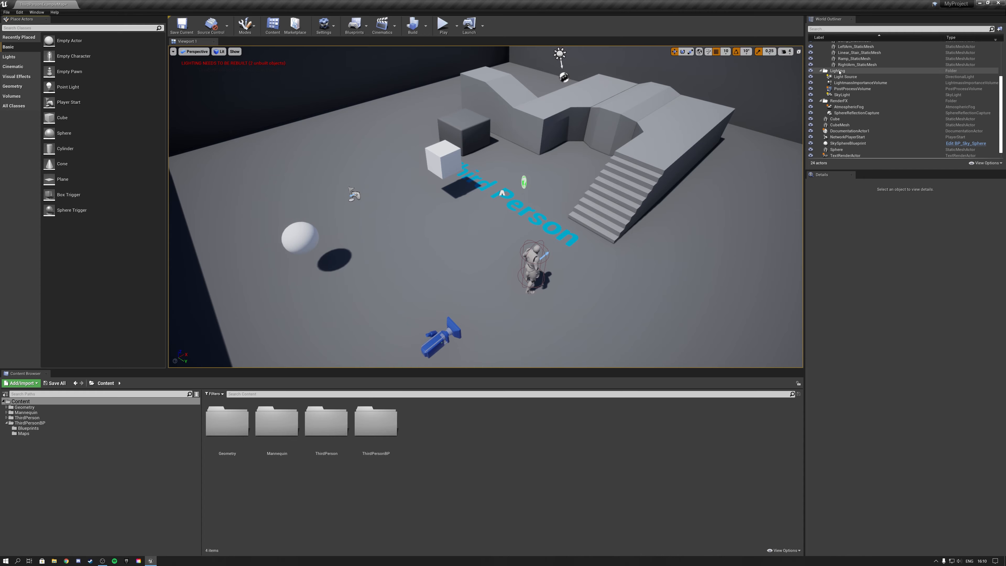
# Look through the arena's geometry by selecting the Floor, Wall7, RightArm_StaticMesh and LeftArm_StaticMesh actors in turn.
pyautogui.scroll(3, 856, 139)
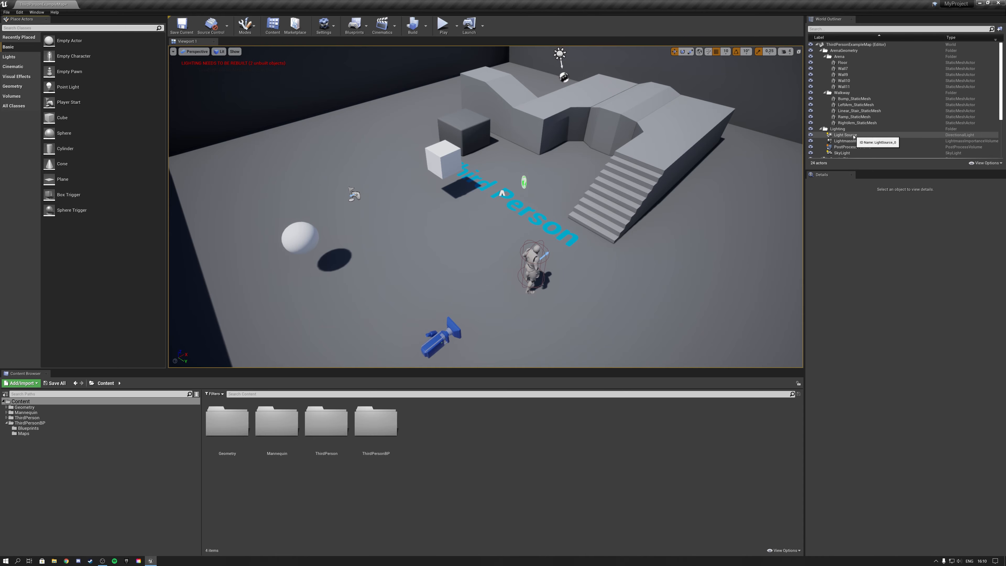
pyautogui.click(848, 64)
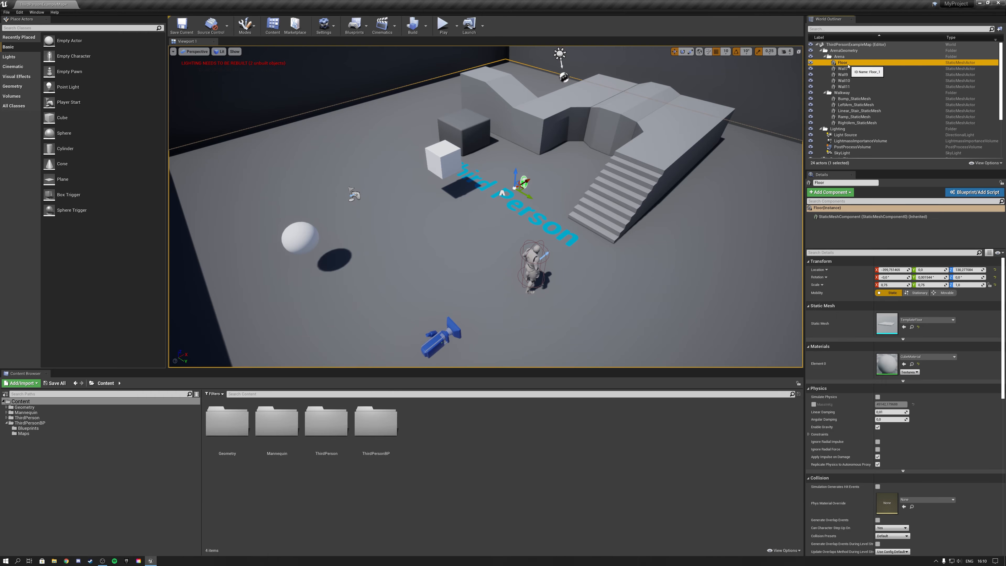
pyautogui.press('f')
pyautogui.click(441, 234)
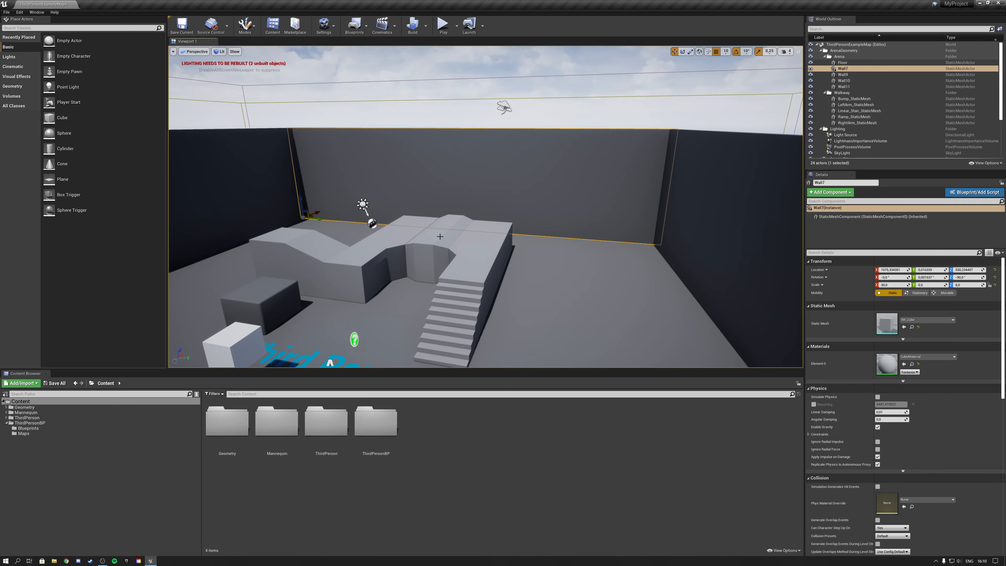
pyautogui.click(491, 237)
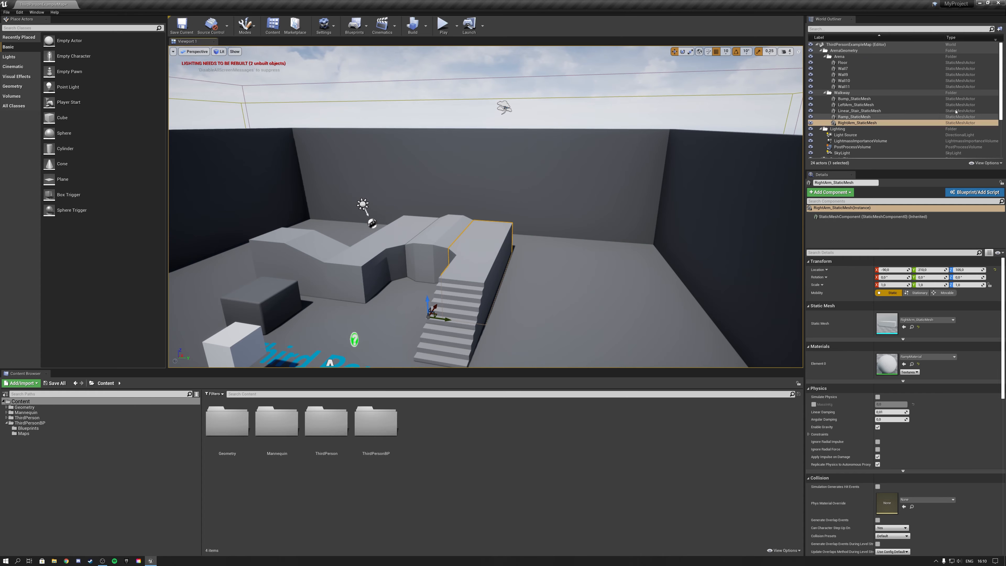
pyautogui.click(855, 104)
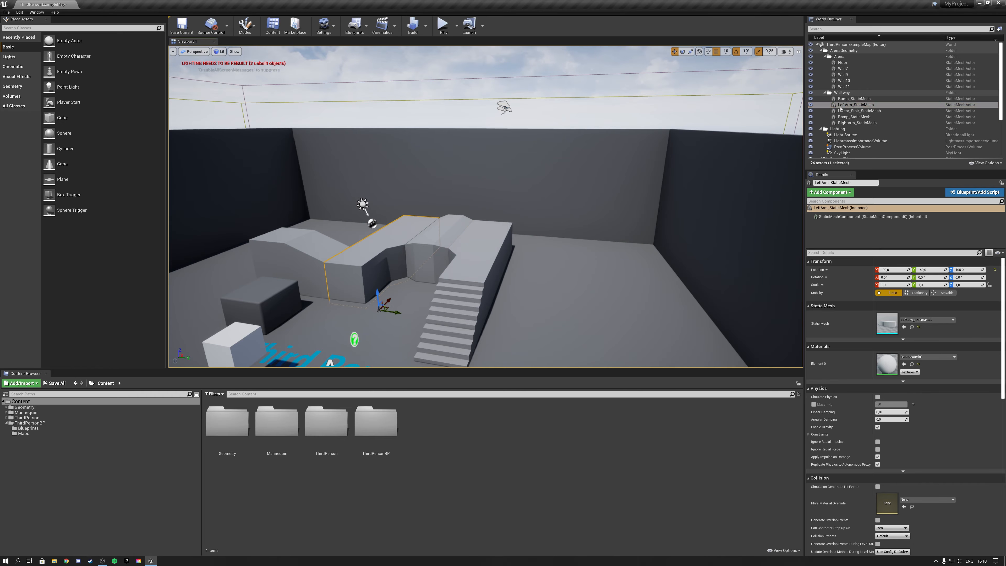
pyautogui.doubleClick(843, 69)
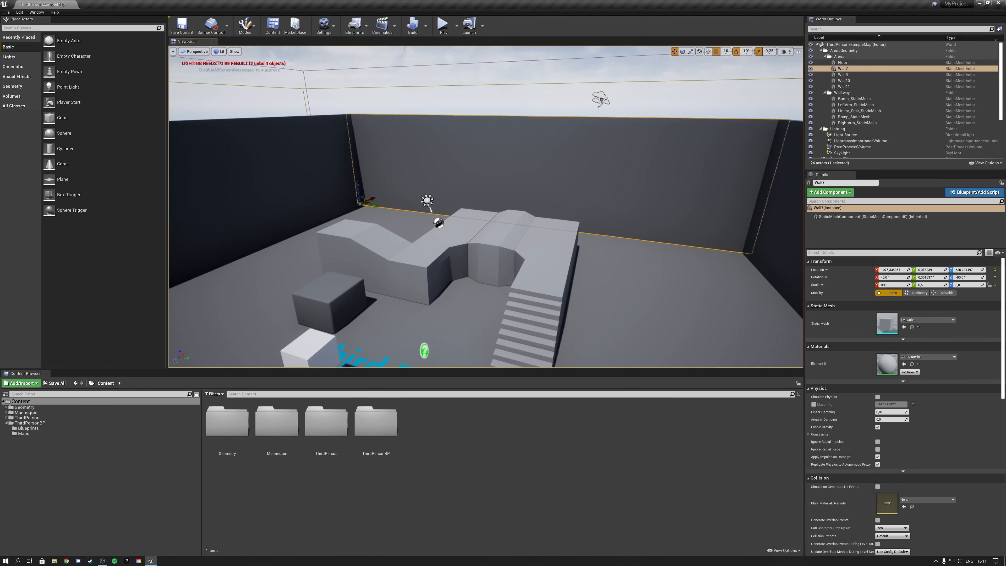
# Select the Bump_StaticMesh piece of the walkway and focus the view on it.
pyautogui.click(491, 235)
pyautogui.press('f')
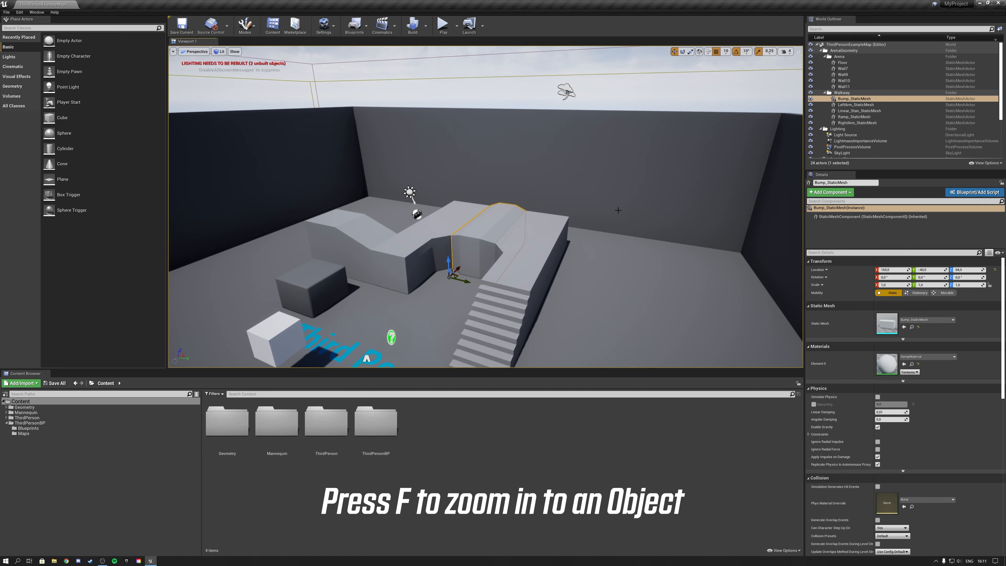
pyautogui.press('f')
pyautogui.press('s')
pyautogui.moveTo(618, 211); pyautogui.dragTo(610, 194, button='right')
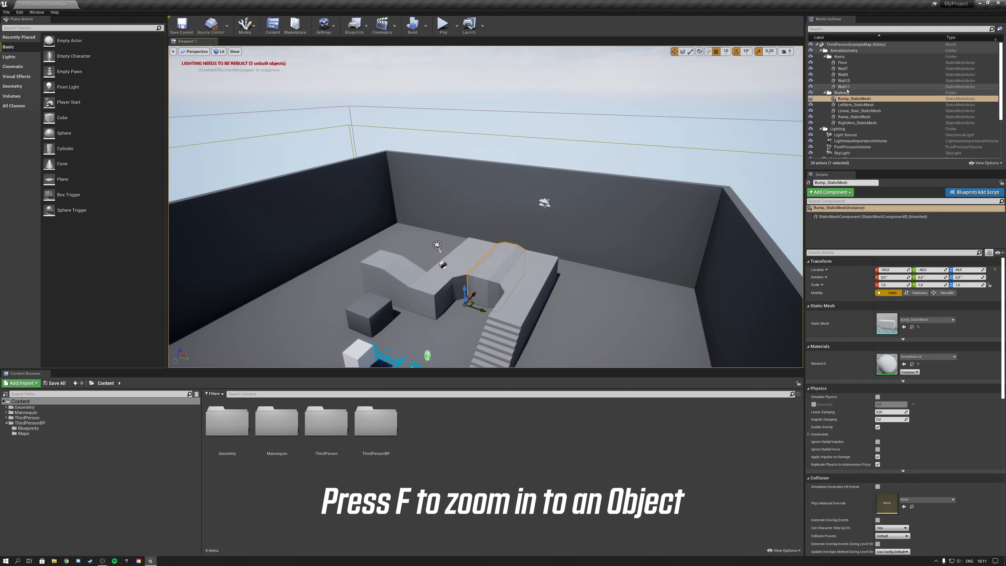
# Find the NetworkPlayerStart actor in the level's actor list and focus the view on it.
pyautogui.scroll(-4, 847, 92)
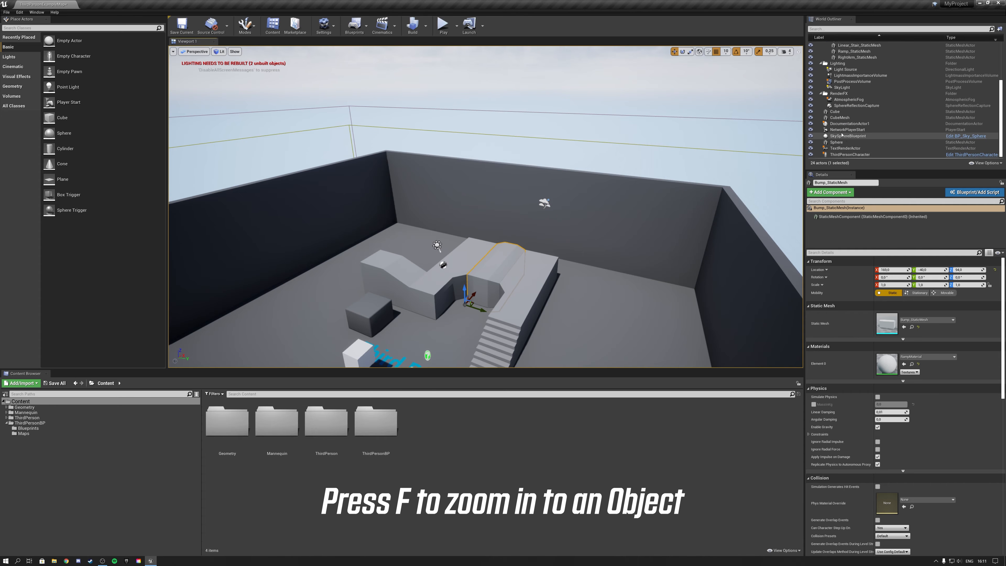
pyautogui.click(832, 130)
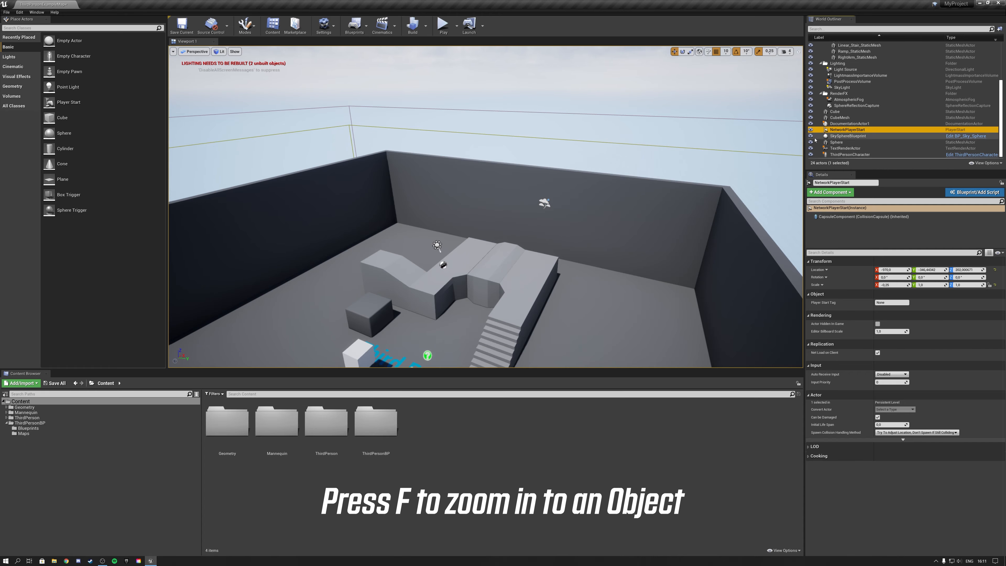
pyautogui.click(837, 29)
pyautogui.write('f')
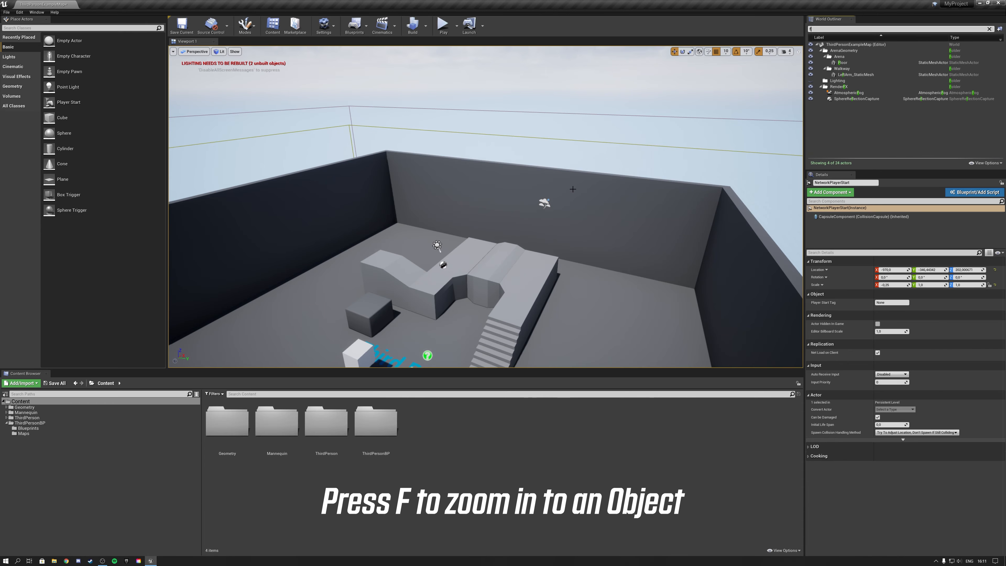
pyautogui.click(989, 29)
pyautogui.click(844, 131)
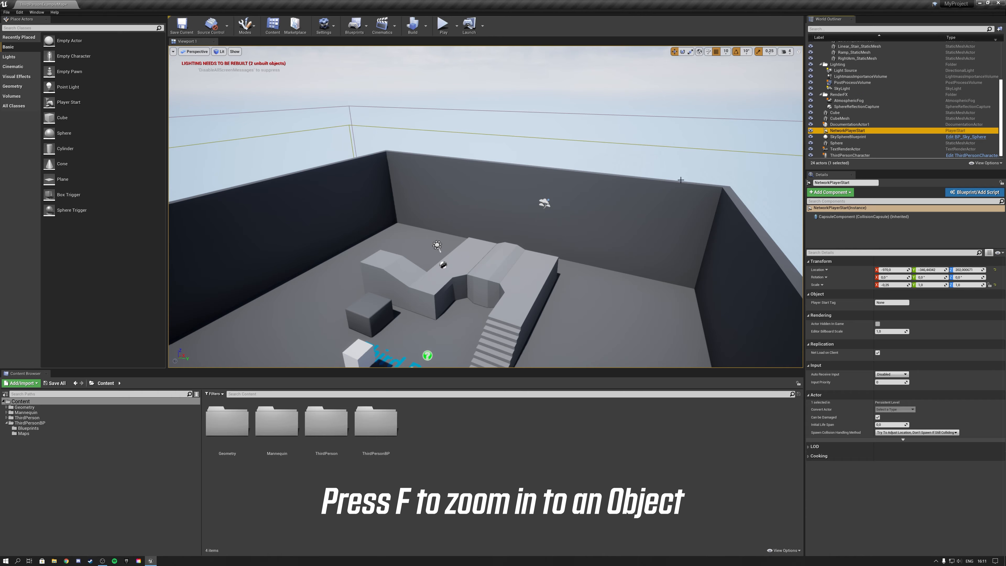
pyautogui.press('f')
pyautogui.moveTo(556, 171); pyautogui.dragTo(492, 204, button='right')
pyautogui.press('s')
pyautogui.press('d')
pyautogui.moveTo(687, 208); pyautogui.dragTo(689, 208, button='right')
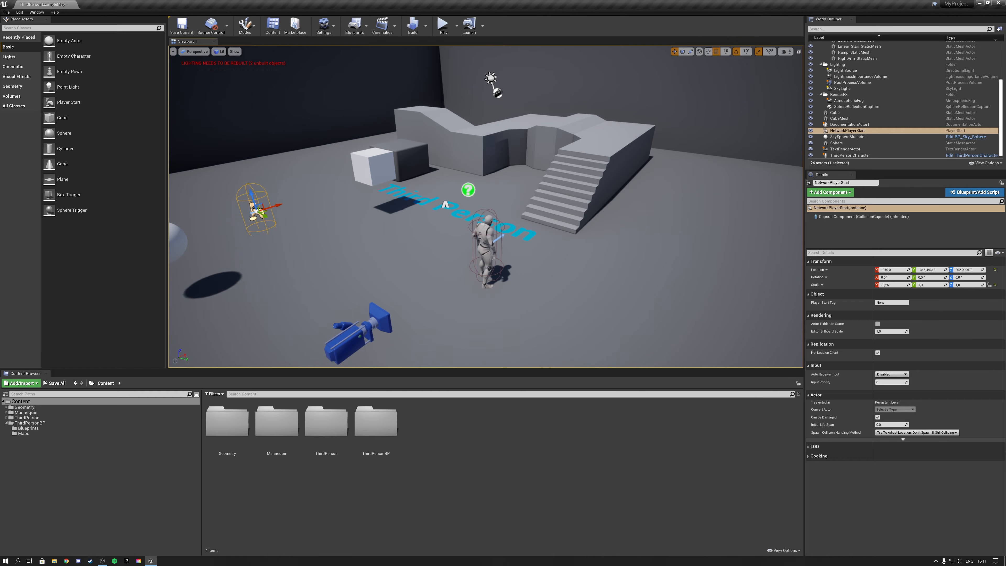
# Select the ThirdPersonCharacter in the level, focus the view on it and examine its details.
pyautogui.click(484, 238)
pyautogui.press('f')
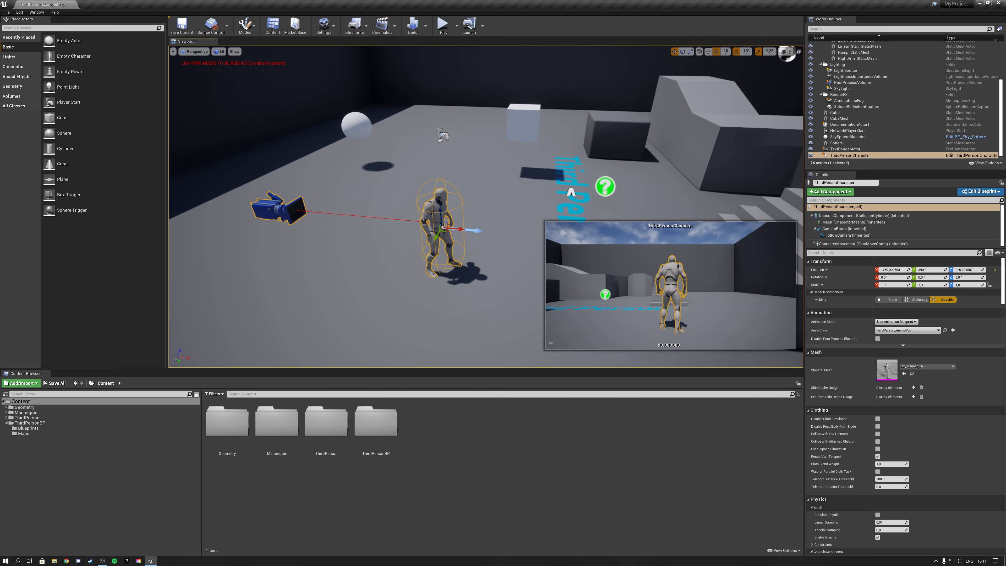
pyautogui.moveTo(486, 205)
pyautogui.mouseDown(button='right')
pyautogui.moveTo(515, 198)
pyautogui.moveTo(486, 205)
pyautogui.mouseUp(button='right')
pyautogui.press('s')
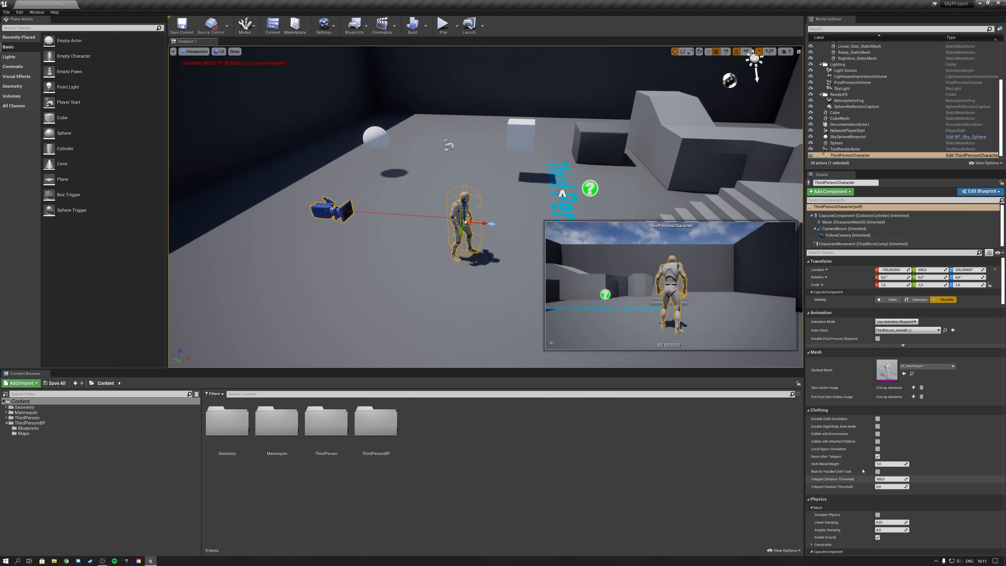
pyautogui.moveTo(508, 208); pyautogui.dragTo(508, 207, button='right')
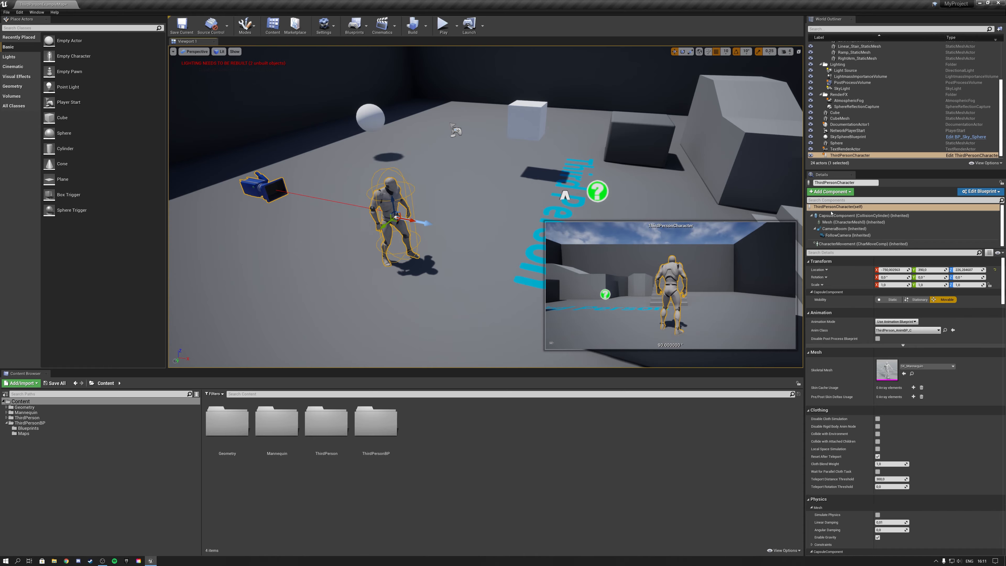
# Enlarge the character's component list and inspect the CharacterMovement and CameraBoom component settings.
pyautogui.moveTo(842, 249); pyautogui.dragTo(841, 266)
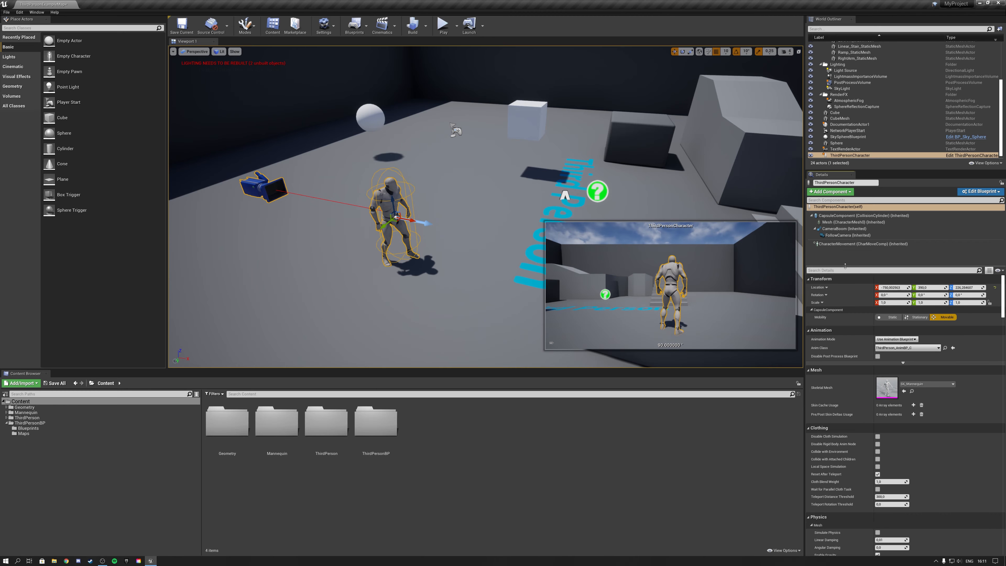
pyautogui.click(838, 244)
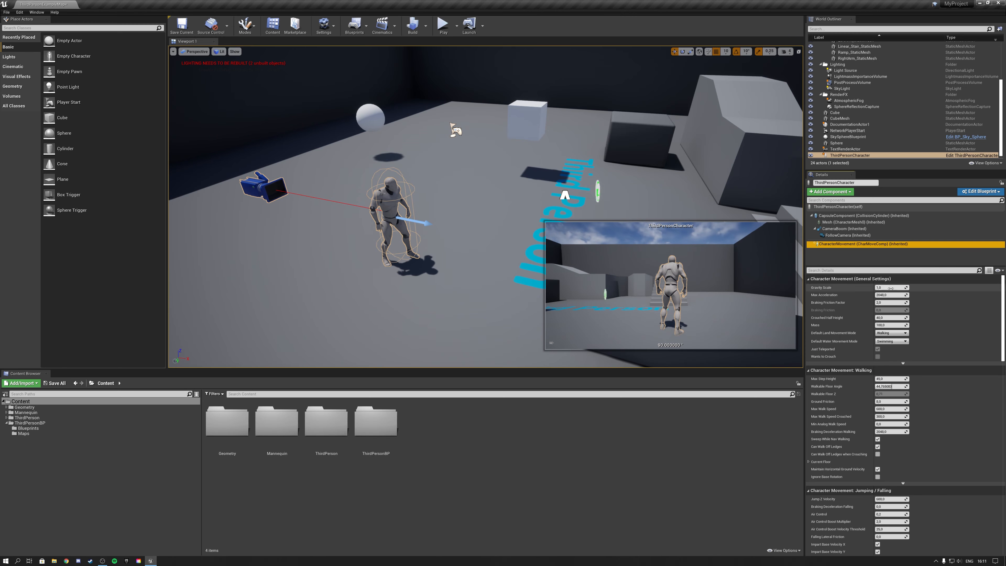
pyautogui.click(844, 229)
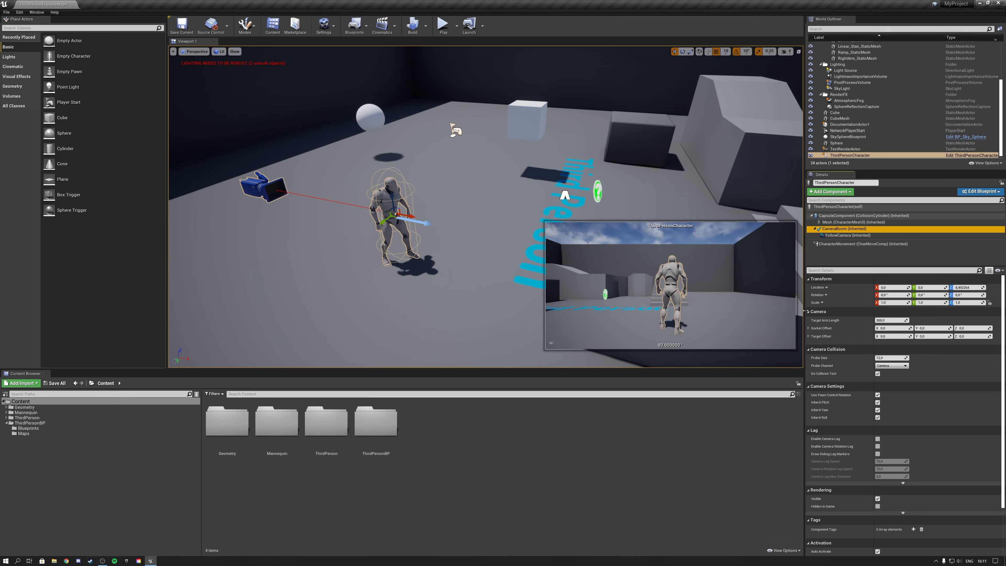
# Select the white cube, lock its scale proportions and set its scale to 2 on all axes.
pyautogui.moveTo(479, 177); pyautogui.dragTo(489, 162, button='right')
pyautogui.click(480, 177)
pyautogui.press('f')
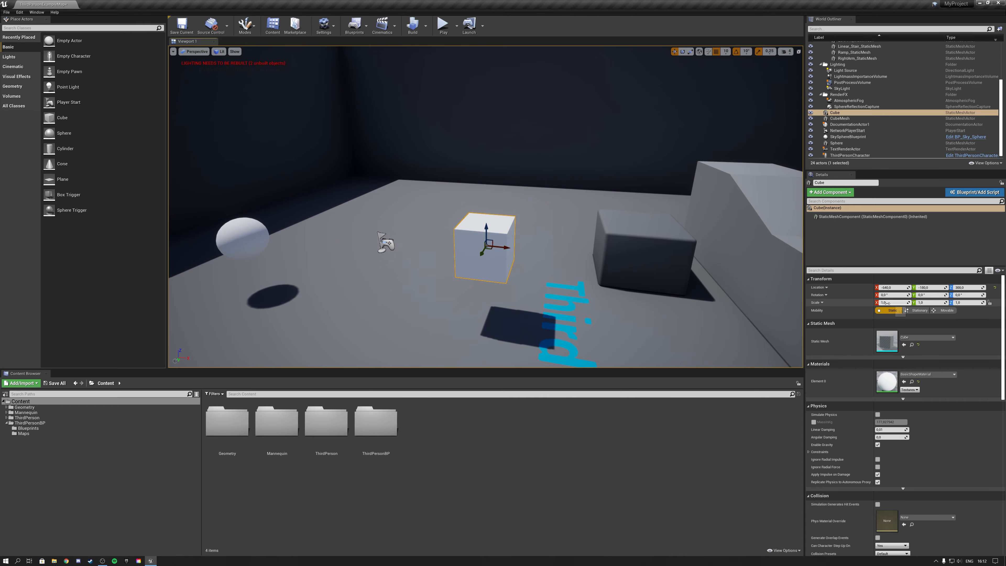
pyautogui.click(990, 303)
pyautogui.click(891, 303)
pyautogui.write('2')
pyautogui.press('Return')
pyautogui.press('f')
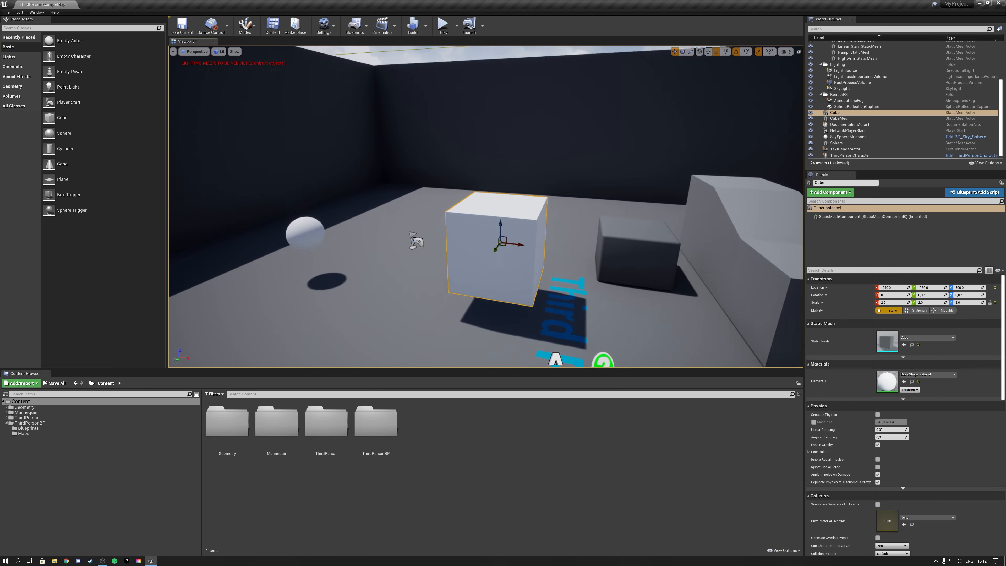
# Make the white cube Movable, enable Simulate Physics for it and raise it high above the floor.
pyautogui.click(947, 310)
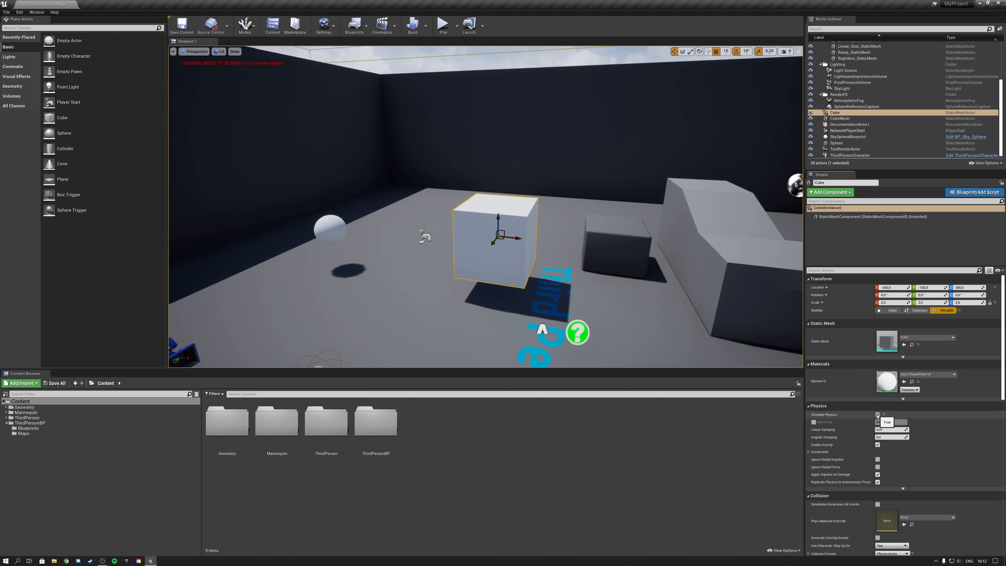
pyautogui.moveTo(497, 220); pyautogui.dragTo(507, 125)
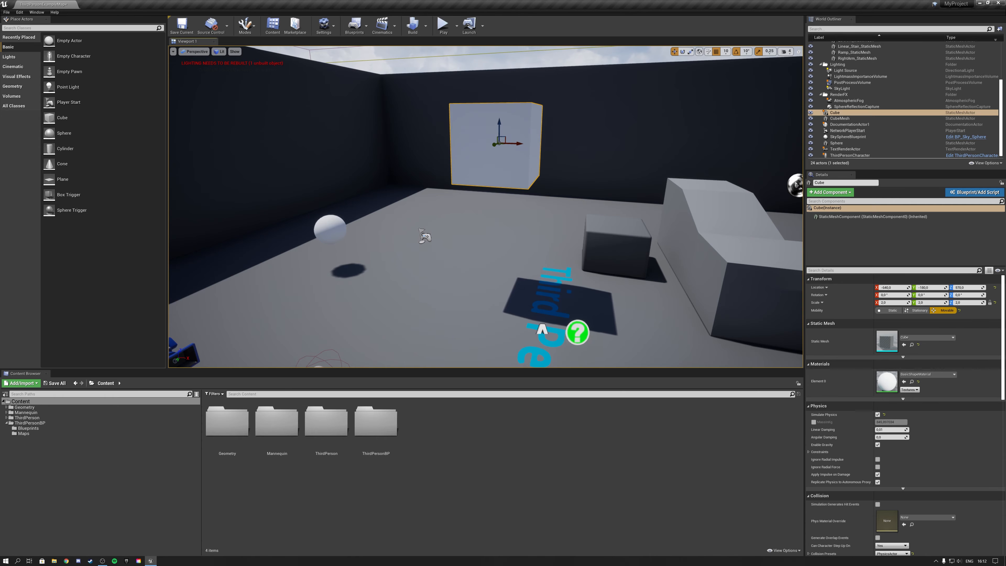
pyautogui.moveTo(506, 151); pyautogui.dragTo(500, 166, button='right')
# Play the level, run the character up against the fallen white cube and stop the session.
pyautogui.click(443, 24)
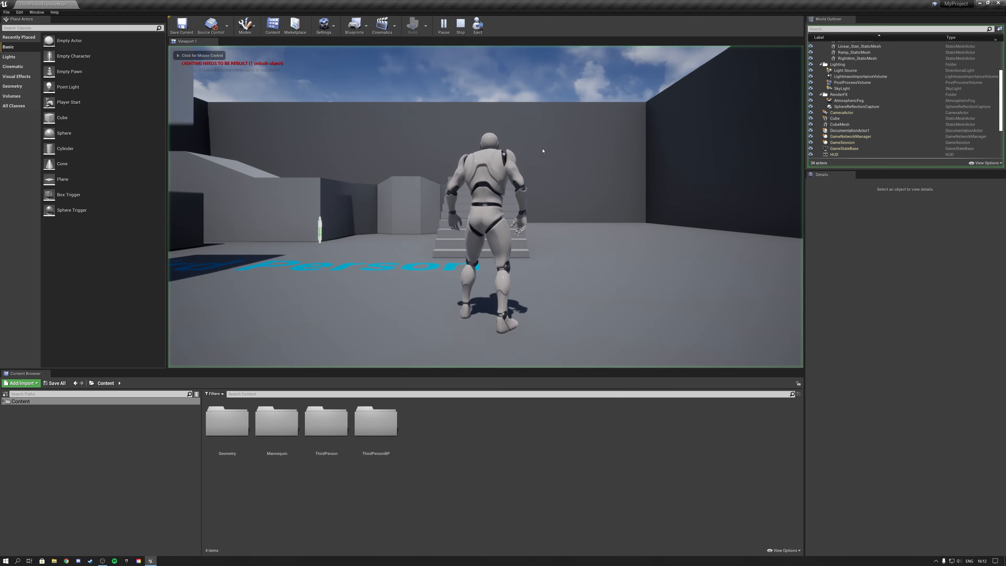
pyautogui.click(543, 151)
pyautogui.press('w')
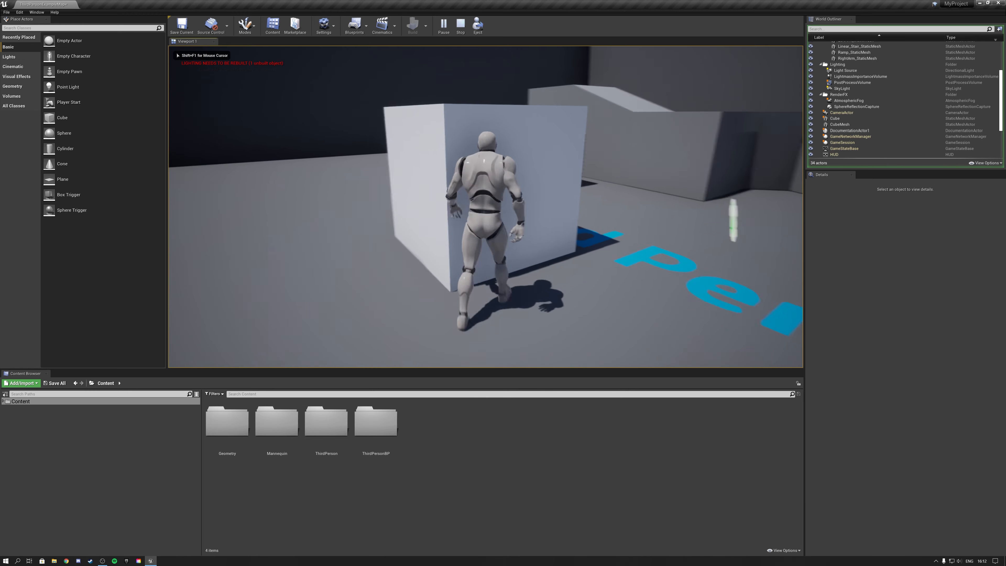
pyautogui.press('Escape')
# Shrink the white cube uniformly to a scale of 0.75 with the Scale tool.
pyautogui.moveTo(652, 246)
pyautogui.mouseDown(button='right')
pyautogui.moveTo(652, 270)
pyautogui.moveTo(651, 258)
pyautogui.mouseUp(button='right')
pyautogui.press('s')
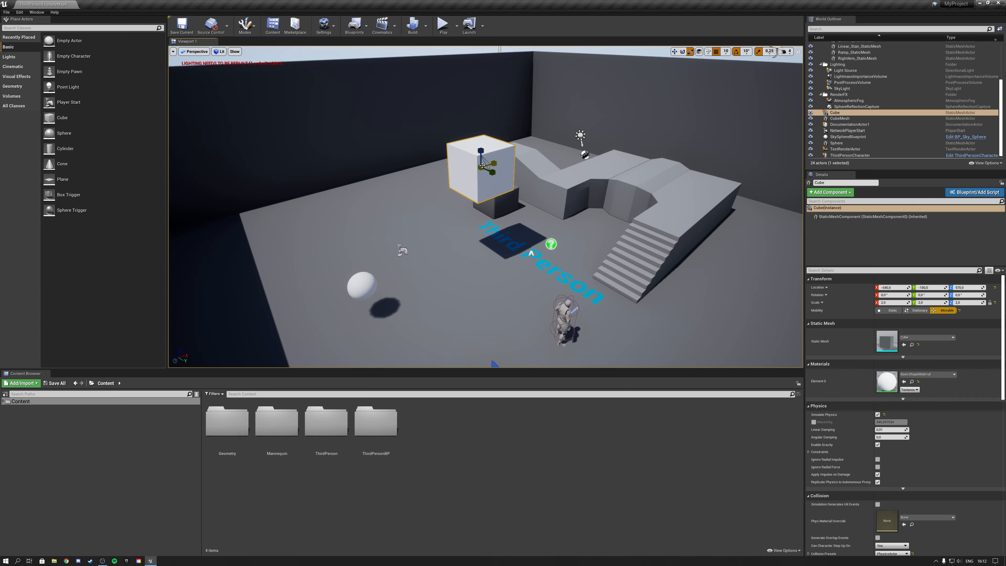
pyautogui.moveTo(482, 166); pyautogui.dragTo(473, 180)
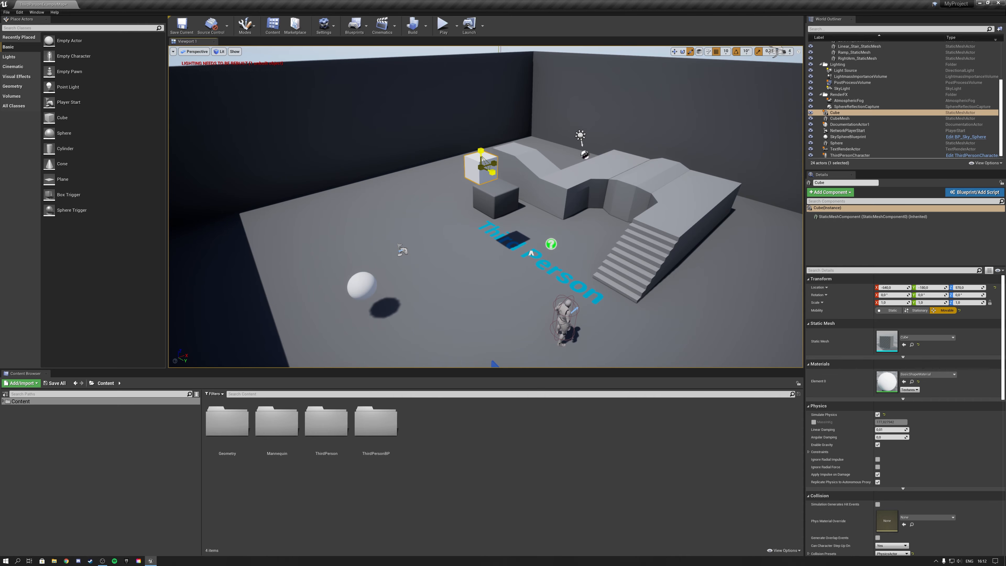
# Play the level again, run the character around the smaller physics cube and stop the session.
pyautogui.click(446, 35)
pyautogui.press('w')
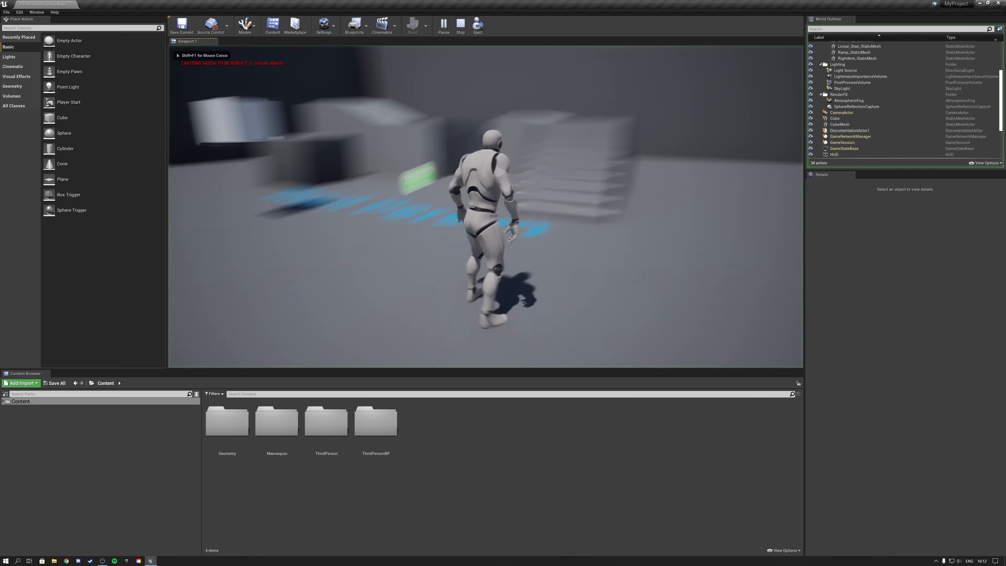
pyautogui.press('a')
pyautogui.press('s')
pyautogui.press('a')
pyautogui.press('d')
pyautogui.press('s')
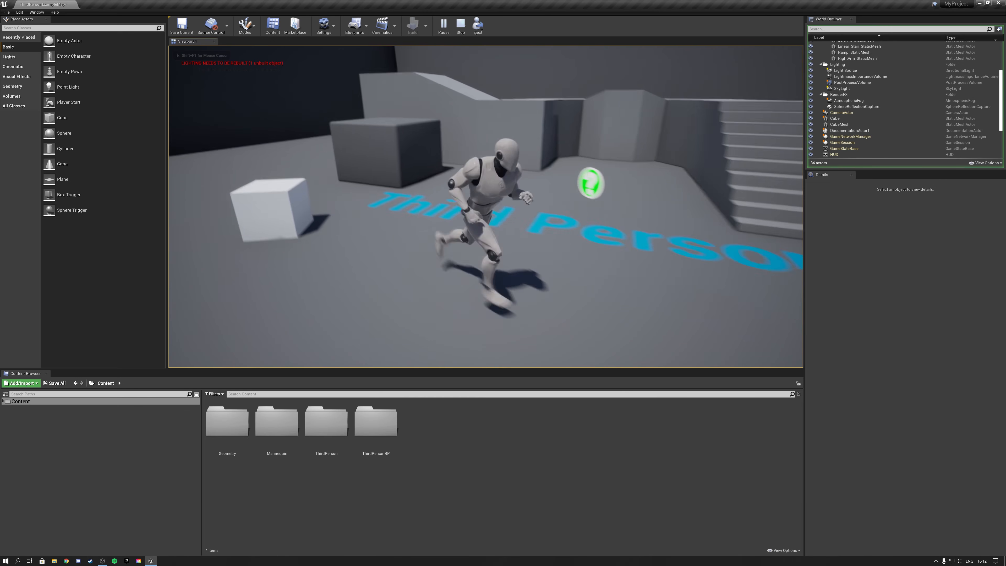
pyautogui.press('w')
pyautogui.press('Escape')
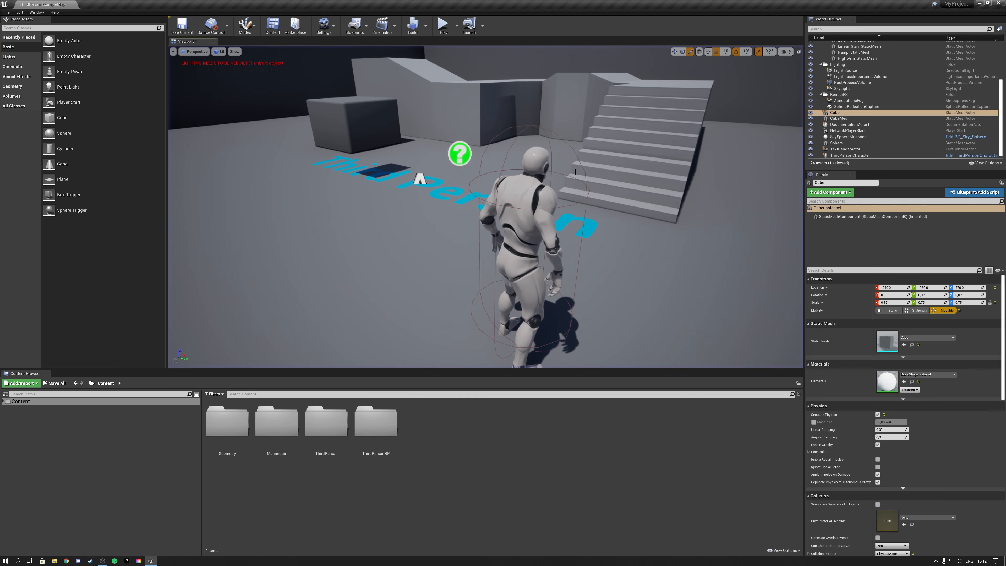
# Stretch the white cube along X only, bringing its X scale to 1.0 with the Scale tool.
pyautogui.moveTo(486, 222); pyautogui.dragTo(416, 190, button='right')
pyautogui.press('w')
pyautogui.press('w')
pyautogui.moveTo(556, 199); pyautogui.dragTo(572, 207, button='right')
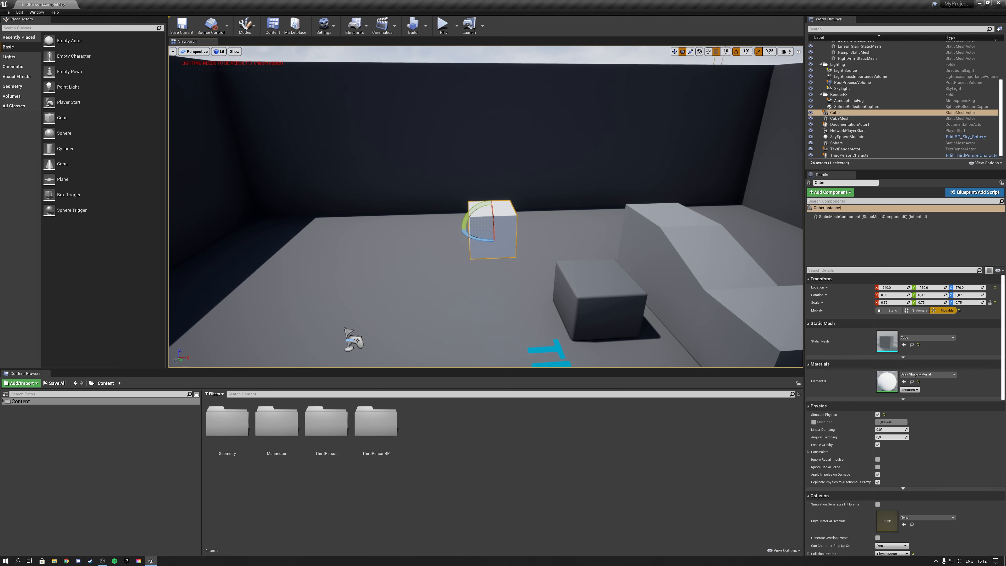
pyautogui.click(691, 52)
pyautogui.moveTo(509, 231); pyautogui.dragTo(478, 241)
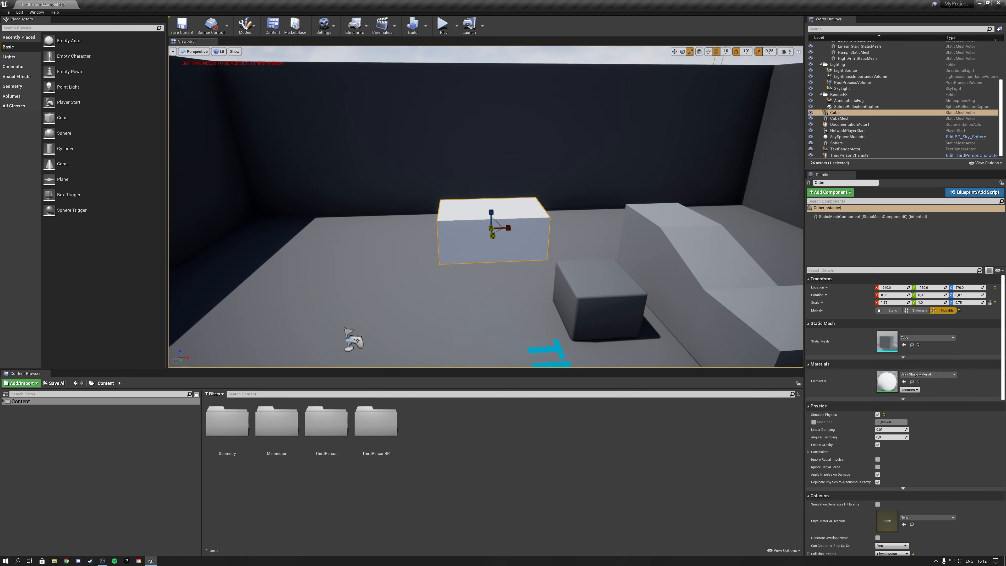
pyautogui.moveTo(509, 228); pyautogui.dragTo(490, 229)
# Shift the white cube a short distance through the air with the Move tool and check it from another angle.
pyautogui.click(683, 52)
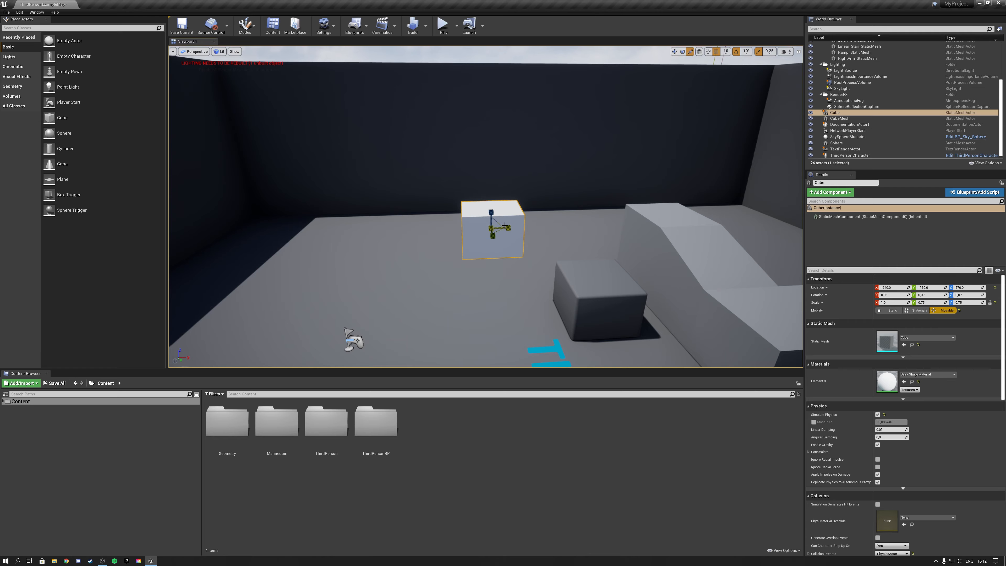
pyautogui.moveTo(512, 228); pyautogui.dragTo(480, 224)
pyautogui.moveTo(685, 130); pyautogui.dragTo(686, 130, button='right')
pyautogui.press('s')
pyautogui.press('w')
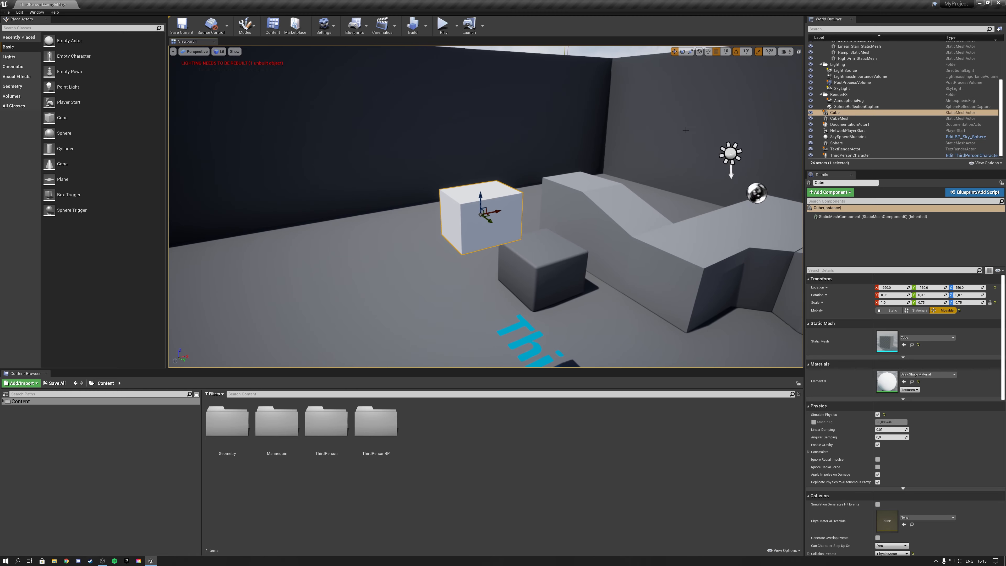
# Nudge the white cube with the Move tool, set the position grid snap size to 100 and try moving the cube again.
pyautogui.moveTo(496, 216)
pyautogui.mouseDown()
pyautogui.moveTo(523, 205)
pyautogui.moveTo(493, 212)
pyautogui.mouseUp()
pyautogui.click(723, 55)
pyautogui.click(726, 50)
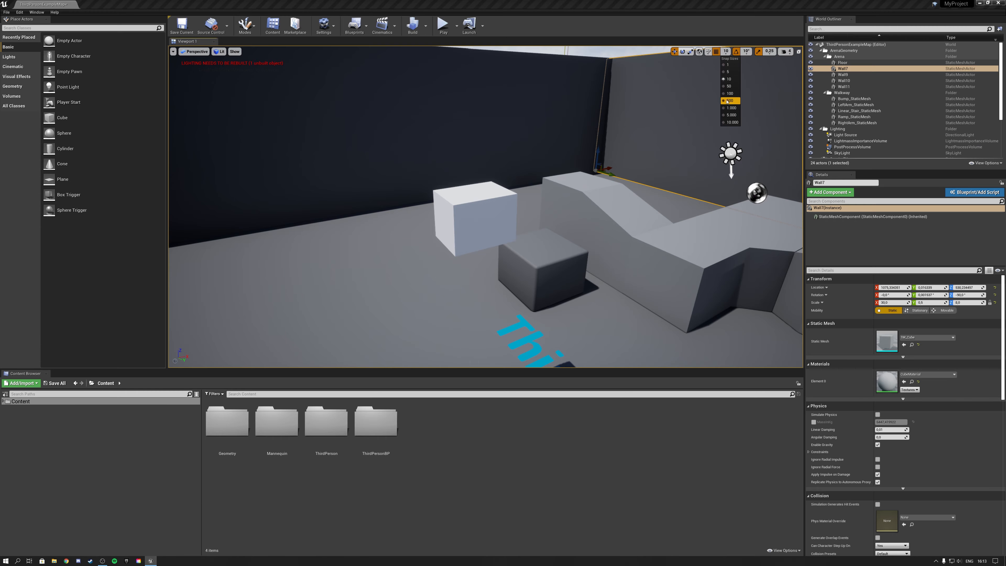
pyautogui.click(731, 94)
pyautogui.click(461, 214)
pyautogui.moveTo(491, 214)
pyautogui.mouseDown()
pyautogui.moveTo(538, 207)
pyautogui.moveTo(411, 218)
pyautogui.moveTo(481, 221)
pyautogui.mouseUp()
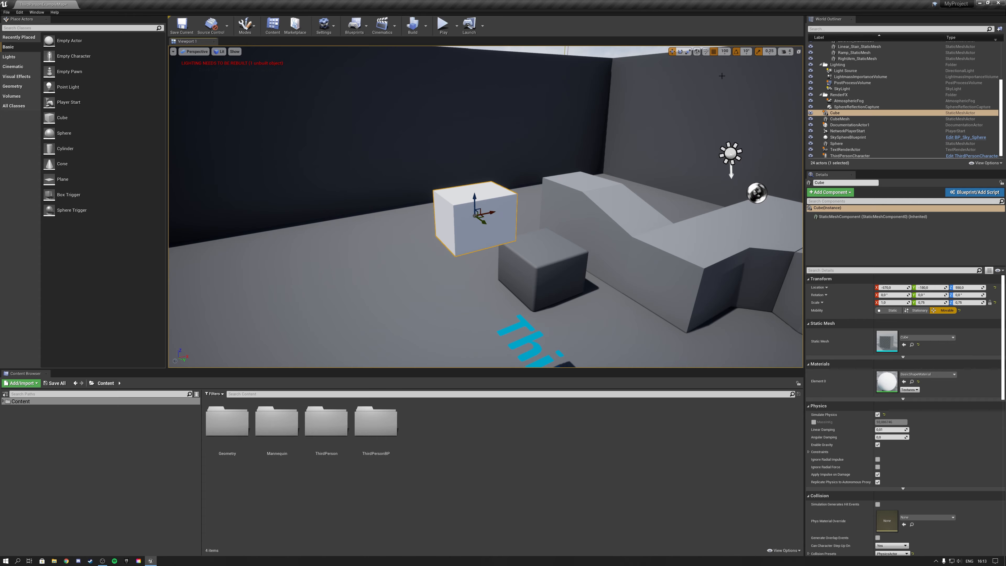
# Turn off position grid snapping, move the white cube freely a short distance, and restore snapping at size 10.
pyautogui.click(715, 53)
pyautogui.moveTo(485, 217)
pyautogui.mouseDown()
pyautogui.moveTo(496, 217)
pyautogui.moveTo(448, 219)
pyautogui.moveTo(495, 216)
pyautogui.moveTo(482, 218)
pyautogui.mouseUp()
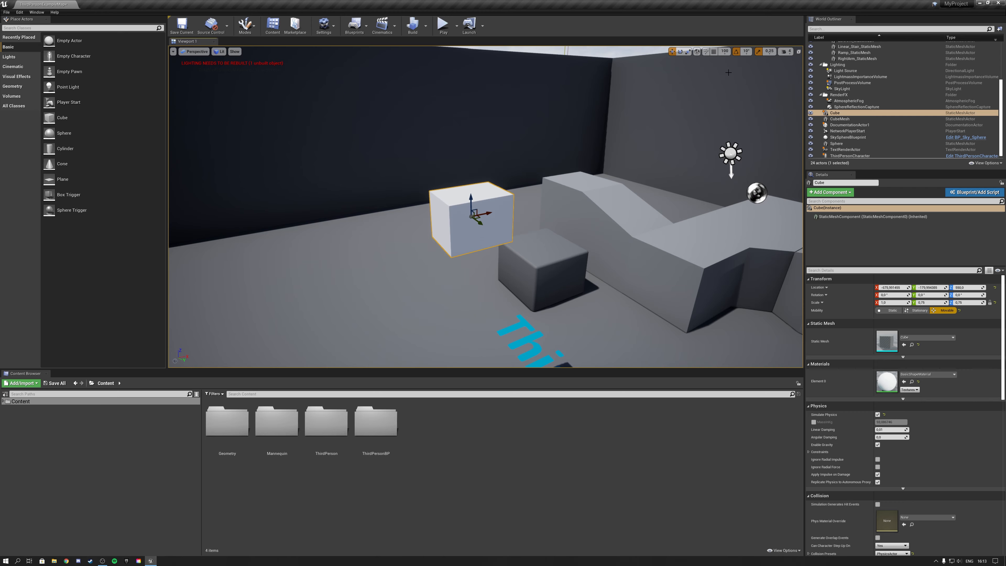
pyautogui.click(725, 51)
pyautogui.click(729, 79)
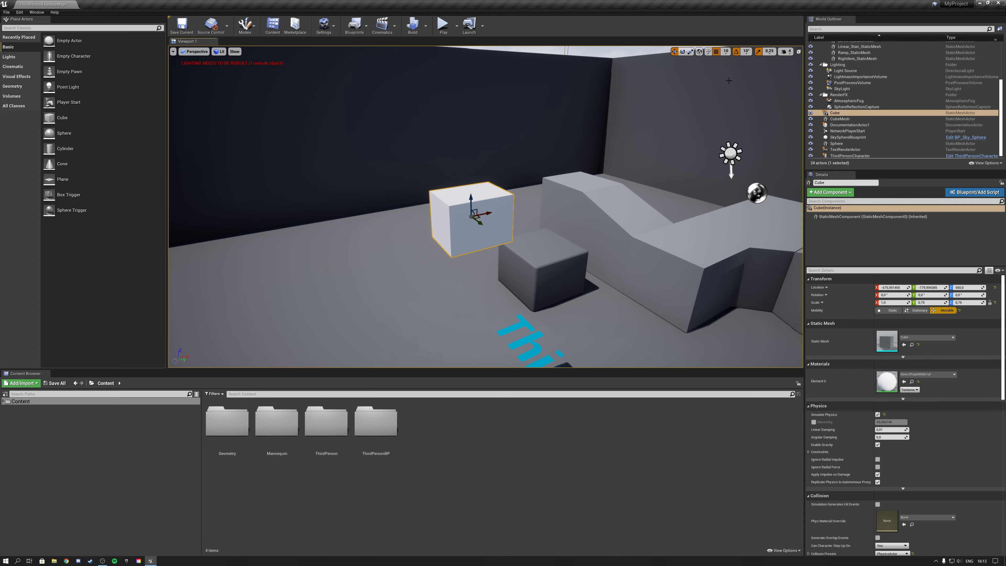
# Try rotating the white cube with the Rotate tool, then return to the Move tool.
pyautogui.click(682, 52)
pyautogui.moveTo(461, 225); pyautogui.dragTo(495, 215)
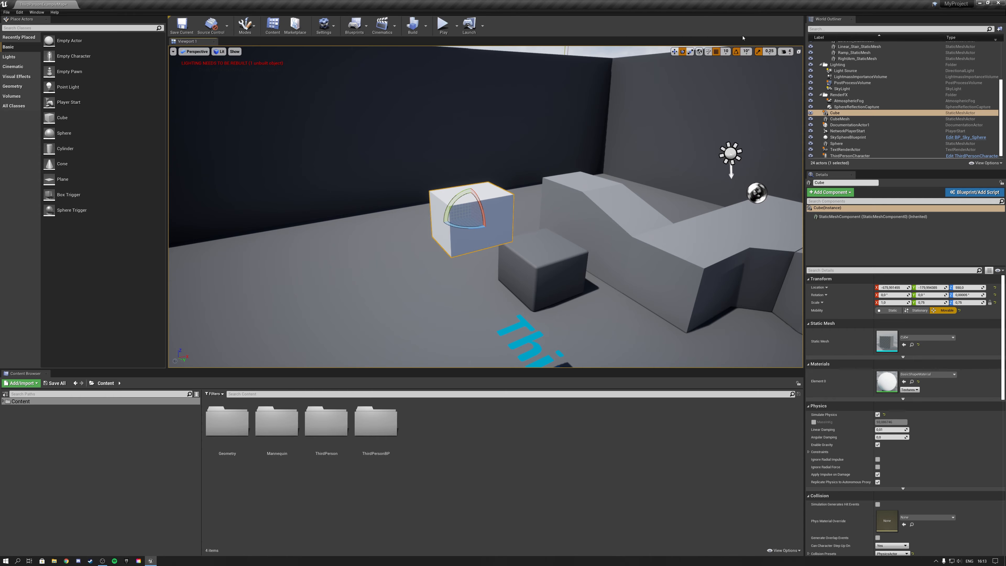
pyautogui.click(675, 52)
# Raise the viewport camera speed to 5 and fly around above the arena to test it.
pyautogui.moveTo(680, 63); pyautogui.dragTo(796, 64, button='right')
pyautogui.press('s')
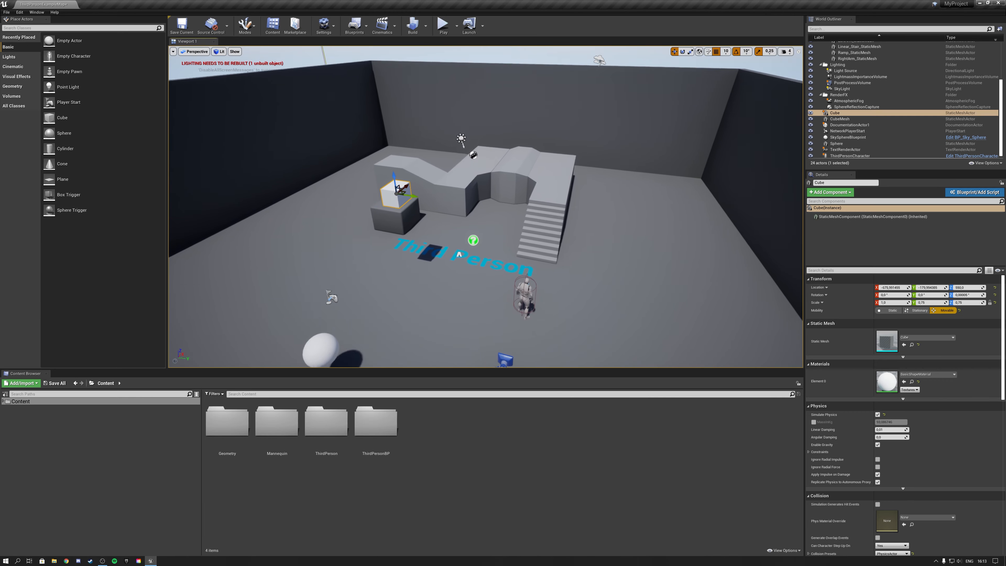
pyautogui.click(789, 55)
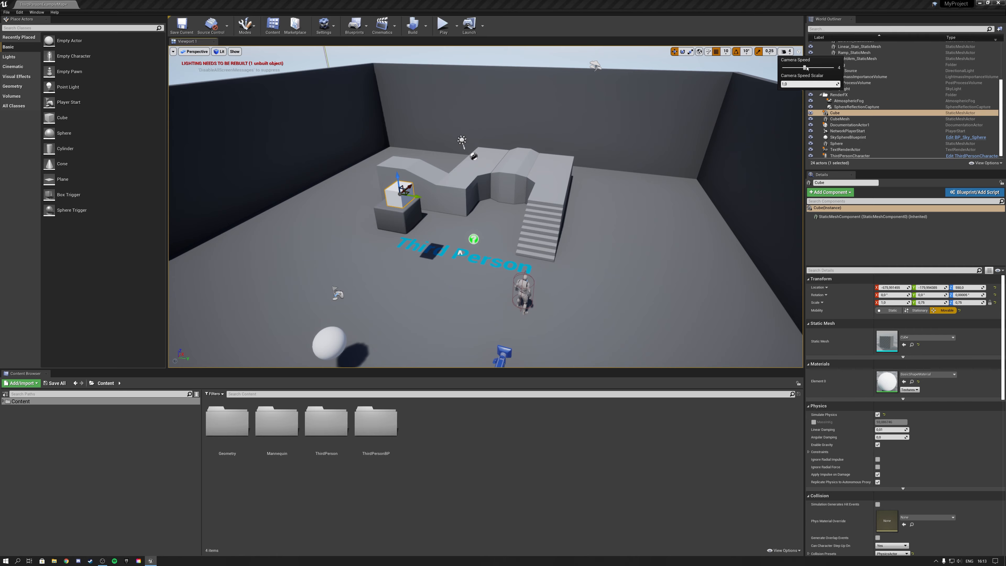
pyautogui.press('s')
pyautogui.moveTo(636, 185); pyautogui.dragTo(600, 204, button='right')
pyautogui.press('a')
pyautogui.press('d')
pyautogui.press('w')
# Lower the viewport camera speed and fly down towards the character and the stairs.
pyautogui.click(787, 55)
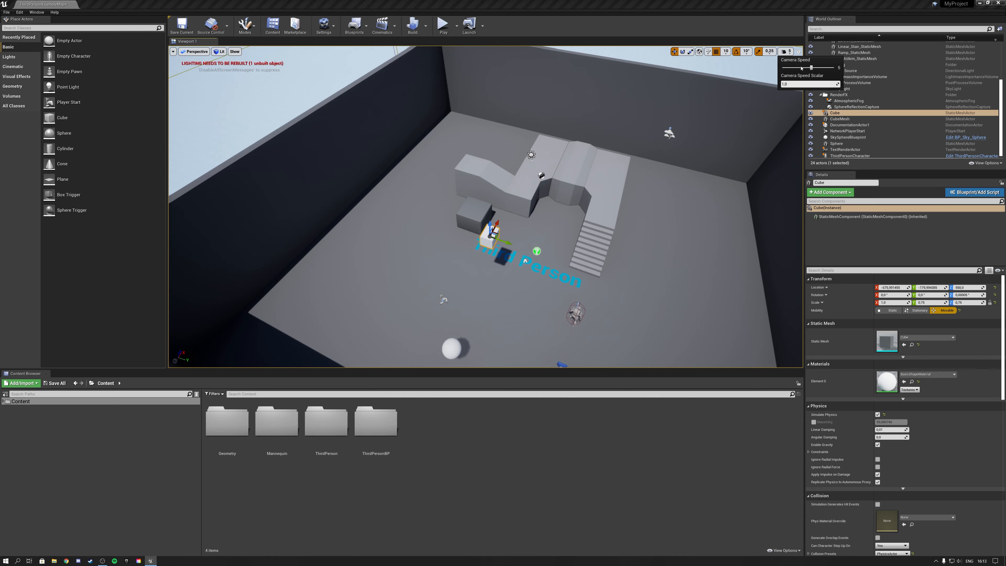
pyautogui.moveTo(634, 178); pyautogui.dragTo(590, 165, button='right')
pyautogui.press('w')
pyautogui.press('d')
pyautogui.press('a')
pyautogui.press('s')
pyautogui.press('a')
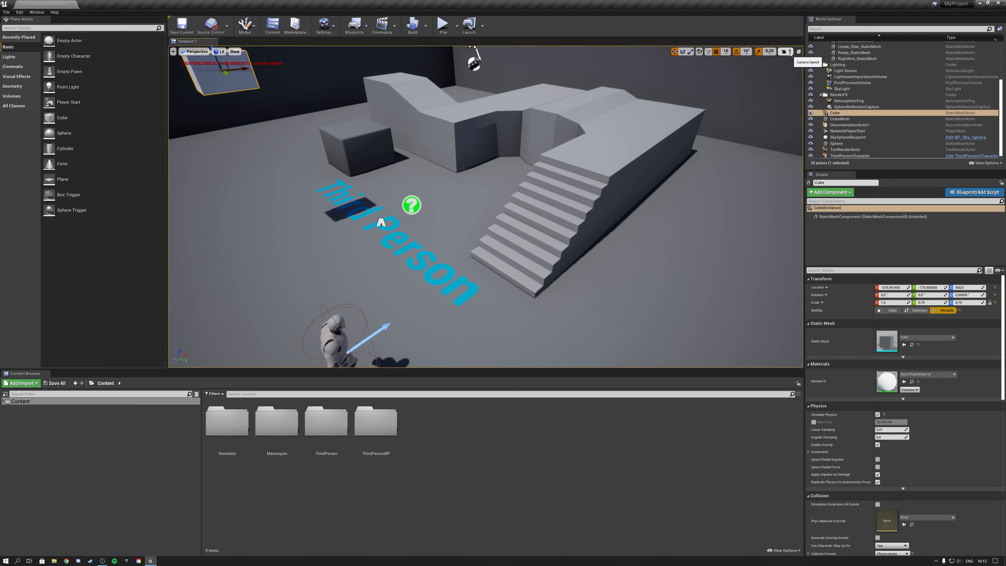
# Set the viewport camera speed to 4 and pull back to an overview of the arena.
pyautogui.click(790, 52)
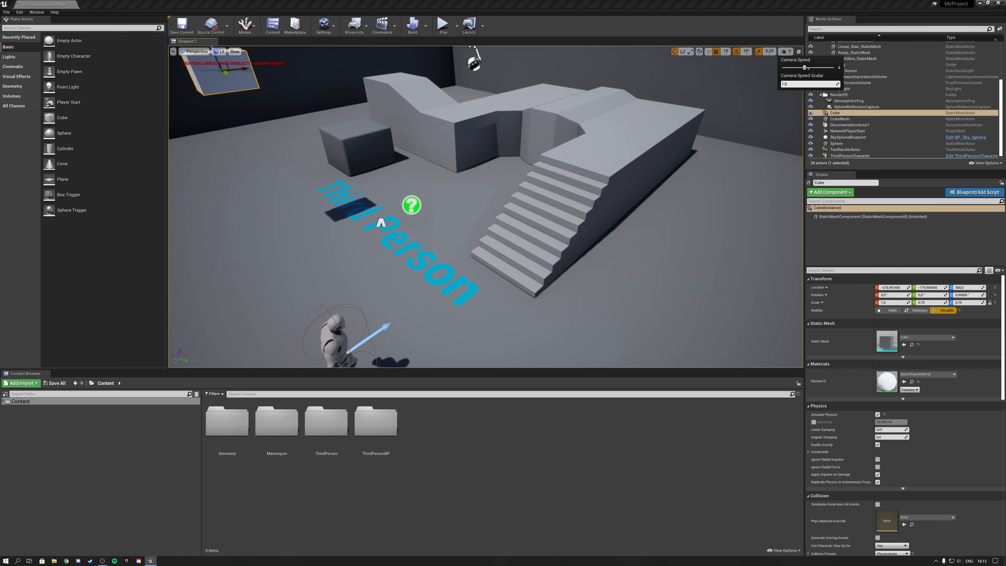
pyautogui.click(548, 471)
pyautogui.press('s')
pyautogui.moveTo(365, 175); pyautogui.dragTo(314, 134, button='right')
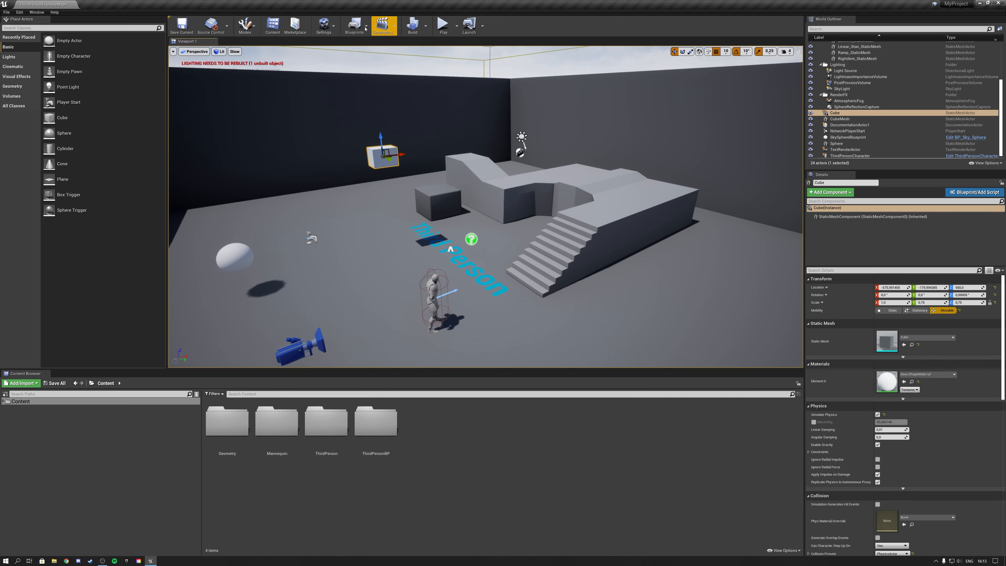
# Save the current level and open the Blueprints folder inside ThirdPersonBP.
pyautogui.click(185, 26)
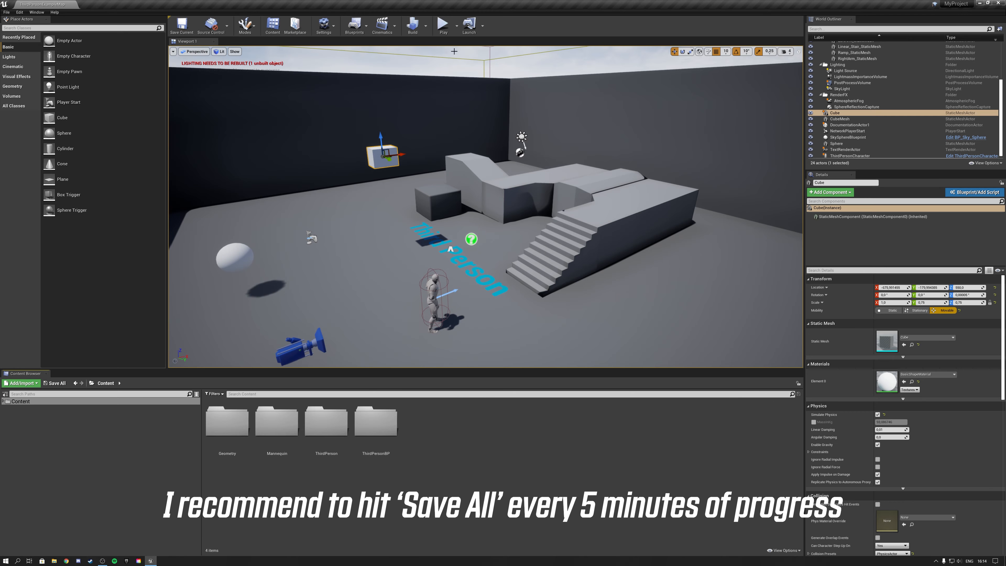
pyautogui.doubleClick(376, 423)
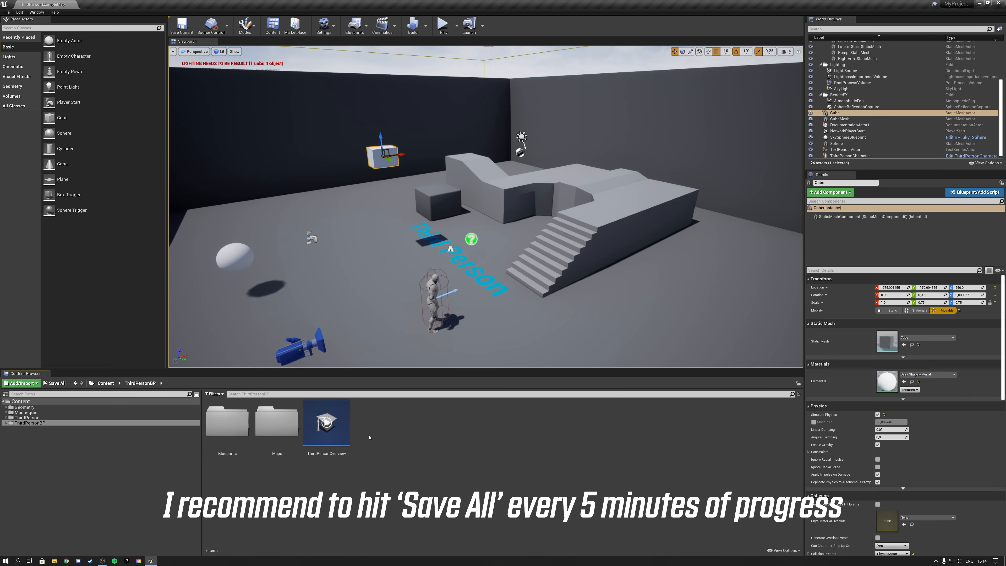
pyautogui.doubleClick(233, 429)
pyautogui.moveTo(341, 294); pyautogui.dragTo(368, 293, button='right')
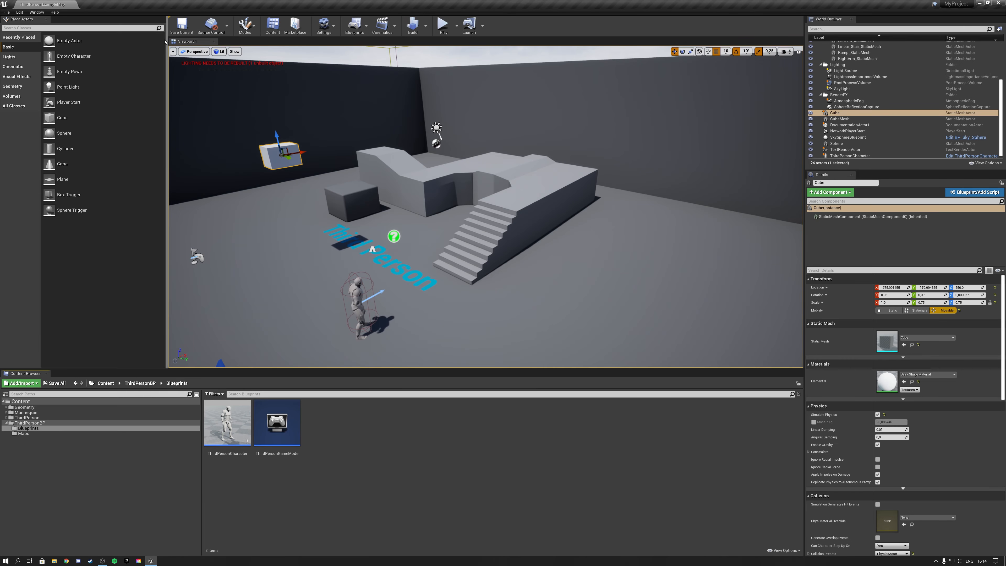
# Switch to Landscape mode and create a new landscape with the default settings.
pyautogui.click(248, 30)
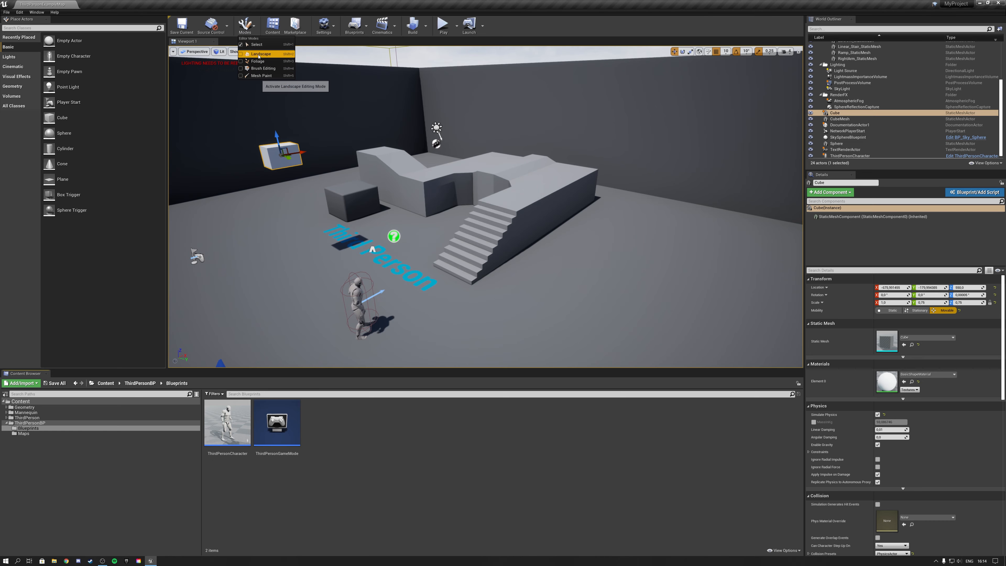
pyautogui.click(258, 54)
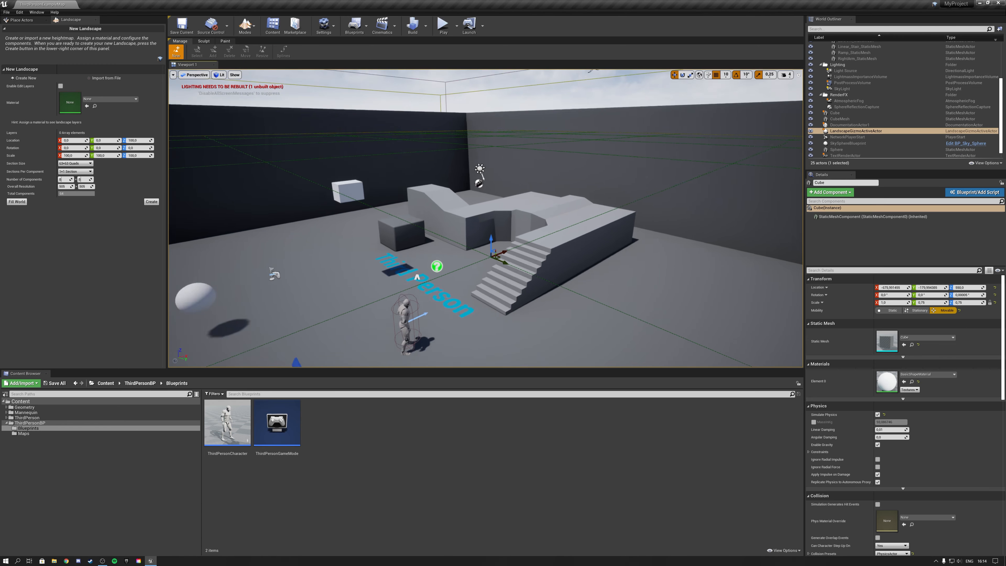
pyautogui.moveTo(486, 218); pyautogui.dragTo(396, 232, button='right')
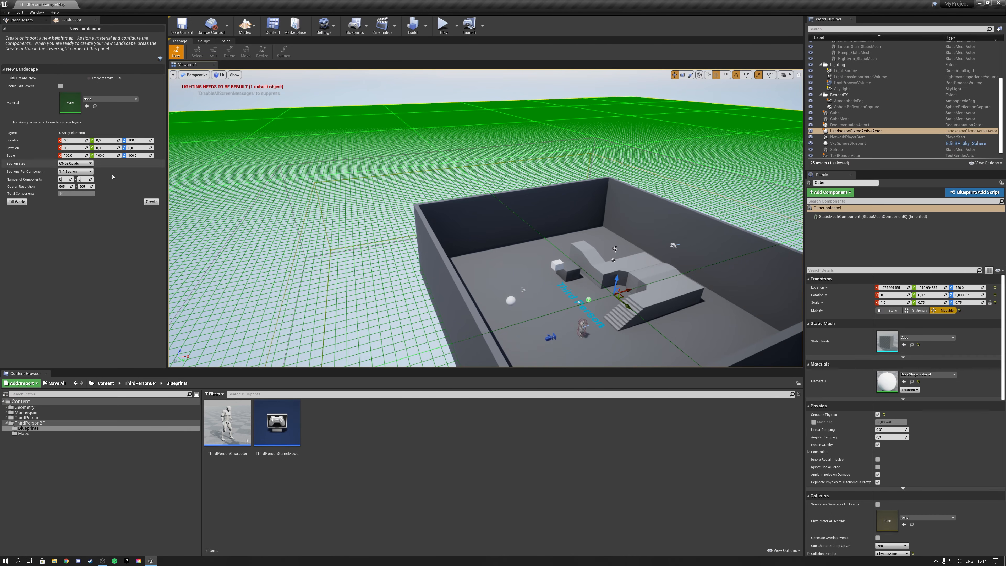
pyautogui.click(152, 202)
# Sculpt raised hills in the landscape outside the arena, using the 2048 brush at strength 0.3.
pyautogui.moveTo(390, 239)
pyautogui.mouseDown(button='right')
pyautogui.moveTo(293, 238)
pyautogui.moveTo(356, 238)
pyautogui.mouseUp(button='right')
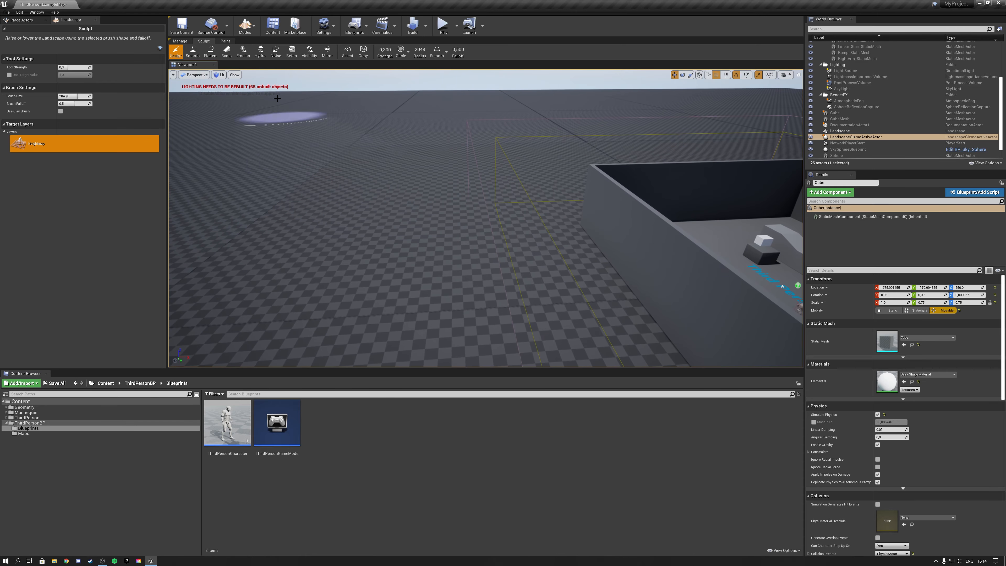
pyautogui.click(244, 25)
pyautogui.click(256, 54)
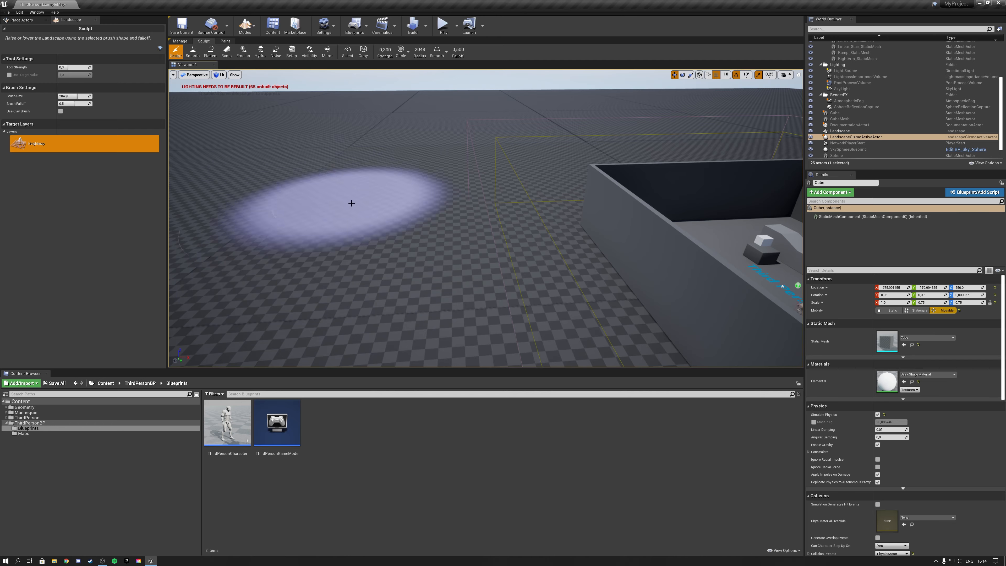
pyautogui.moveTo(348, 202)
pyautogui.mouseDown()
pyautogui.moveTo(366, 225)
pyautogui.moveTo(349, 131)
pyautogui.mouseUp()
pyautogui.moveTo(349, 131); pyautogui.dragTo(210, 163, button='right')
pyautogui.moveTo(428, 139)
pyautogui.mouseDown()
pyautogui.moveTo(373, 124)
pyautogui.moveTo(476, 108)
pyautogui.moveTo(361, 109)
pyautogui.moveTo(515, 119)
pyautogui.mouseUp()
pyautogui.moveTo(515, 153); pyautogui.dragTo(626, 96, button='right')
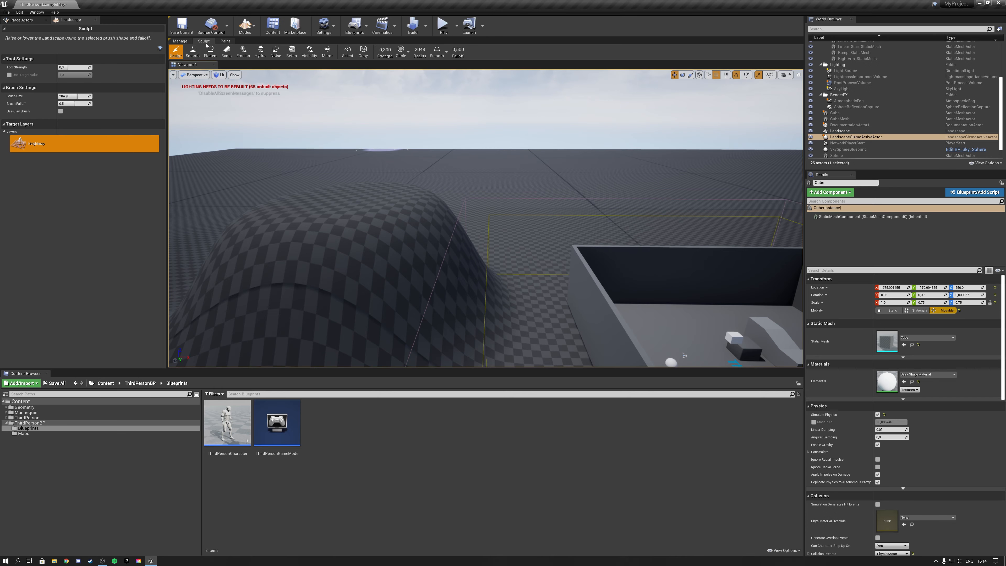
# Look over the landscape Paint tools, then switch to Foliage mode and survey the sculpted hills.
pyautogui.click(225, 41)
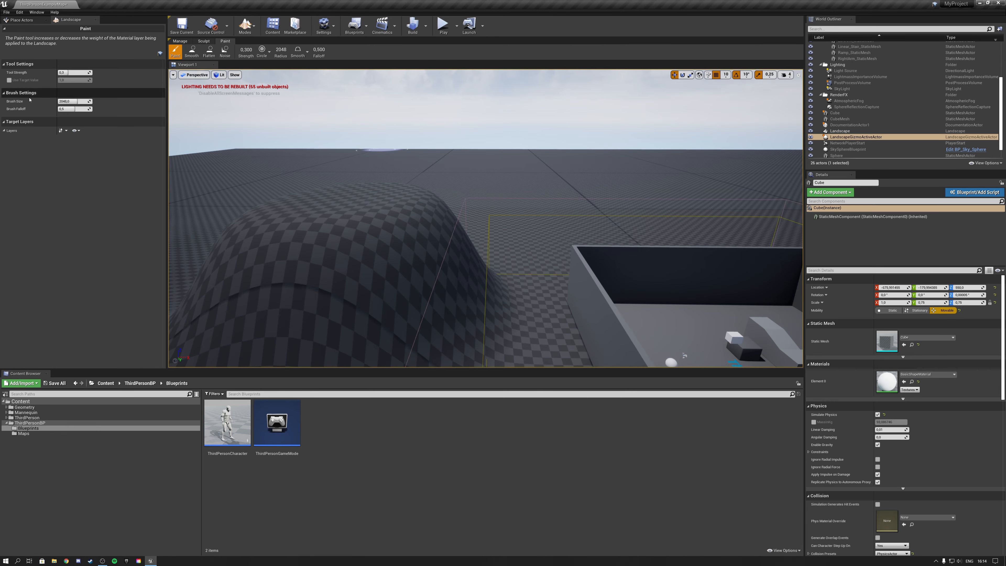
pyautogui.click(204, 41)
pyautogui.click(245, 25)
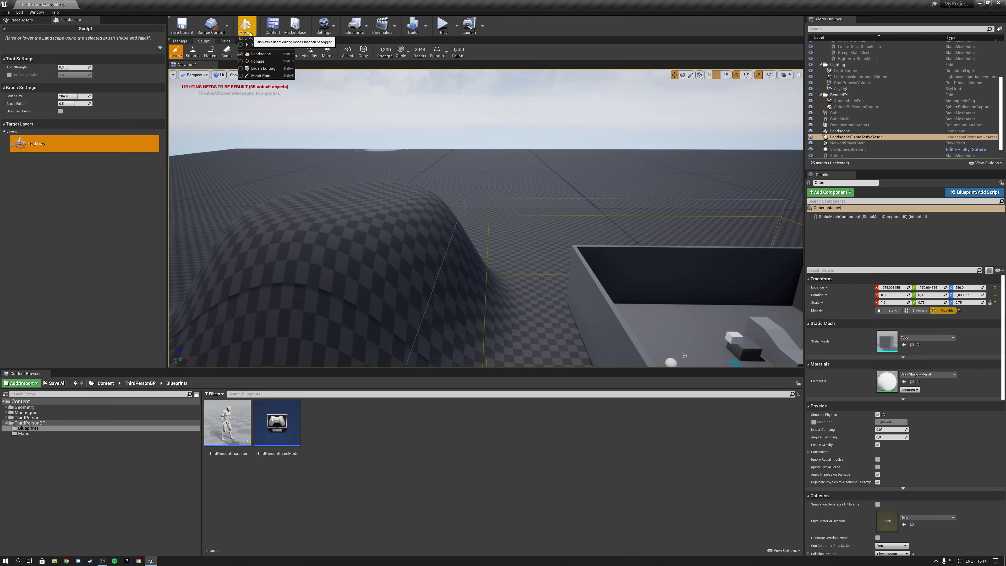
pyautogui.click(258, 62)
pyautogui.moveTo(342, 120); pyautogui.dragTo(262, 139, button='right')
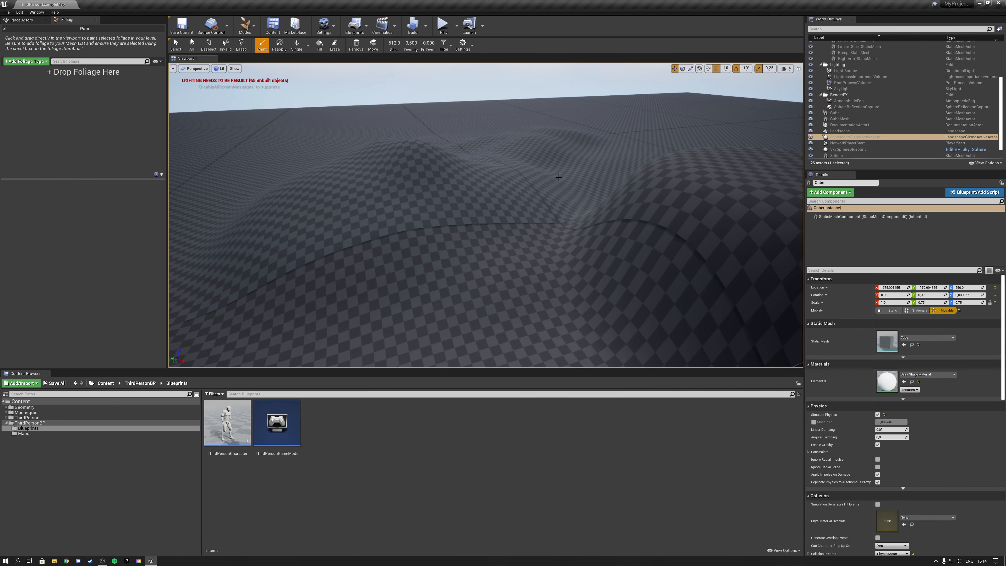
pyautogui.moveTo(660, 180); pyautogui.dragTo(239, 106, button='right')
pyautogui.press('w')
pyautogui.press('s')
# Return to Select mode and fly back into the arena to the character and stairs.
pyautogui.click(249, 32)
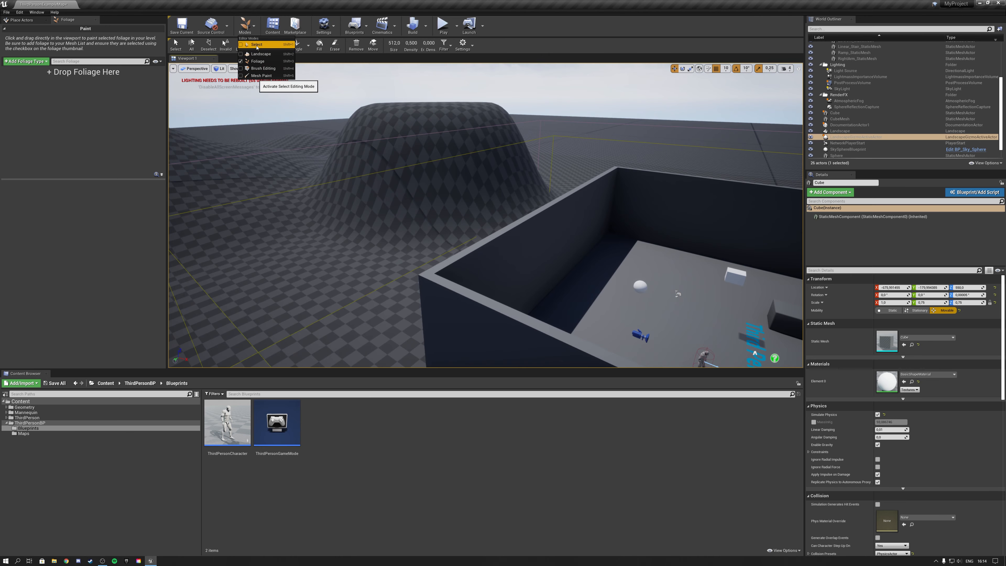
pyautogui.click(257, 47)
pyautogui.moveTo(416, 167); pyautogui.dragTo(515, 189, button='right')
pyautogui.press('w')
pyautogui.moveTo(343, 143); pyautogui.dragTo(315, 207, button='right')
pyautogui.press('w')
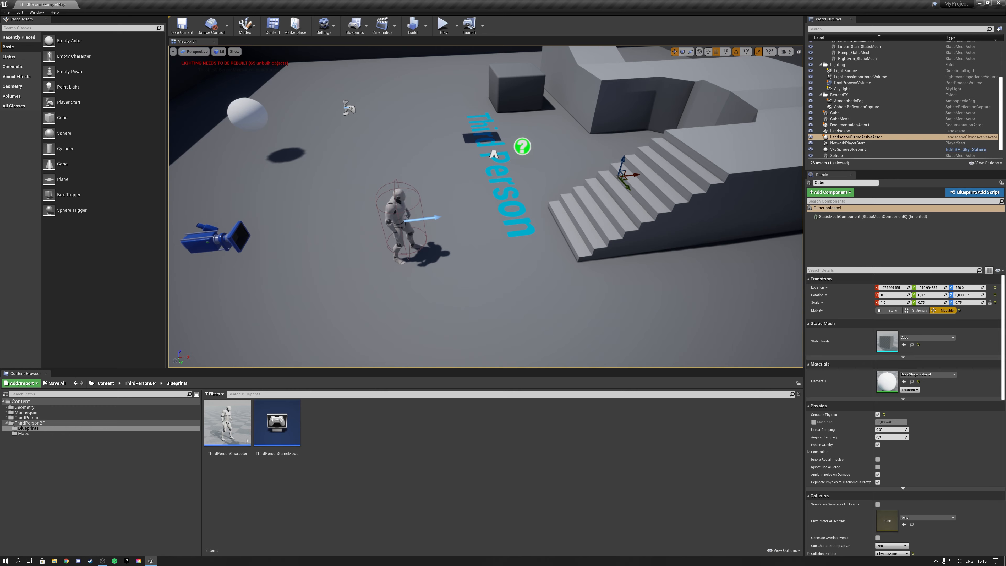
# Place a new Cube actor in the arena, between the sphere and the Third Person lettering.
pyautogui.press('s')
pyautogui.moveTo(340, 77); pyautogui.dragTo(333, 103, button='right')
pyautogui.moveTo(60, 118); pyautogui.dragTo(490, 226)
pyautogui.moveTo(490, 226); pyautogui.dragTo(586, 211, button='right')
pyautogui.press('w')
pyautogui.moveTo(357, 52); pyautogui.dragTo(222, 80, button='right')
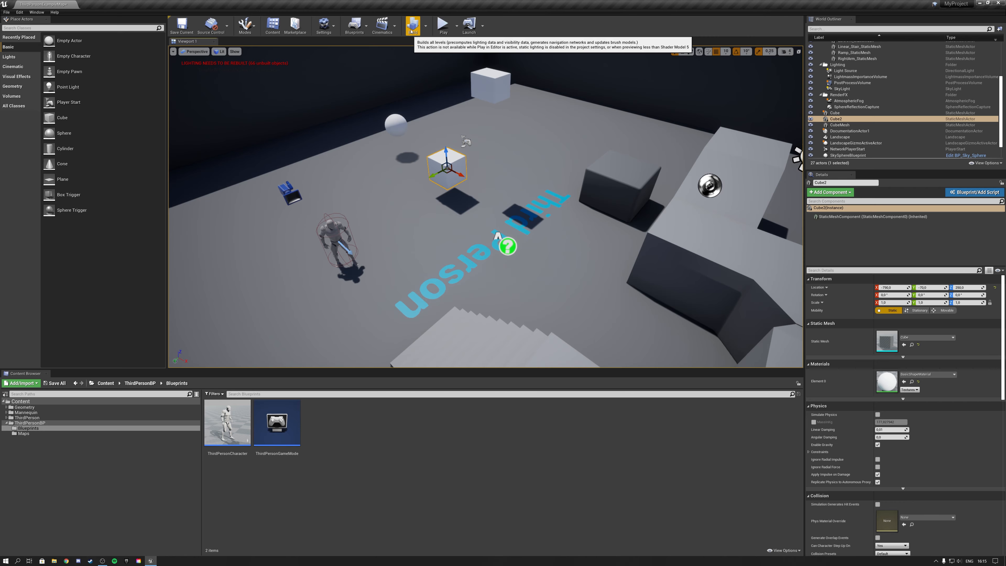
# Build only the level's lighting and inspect the rebuilt shadows around the arena.
pyautogui.click(426, 32)
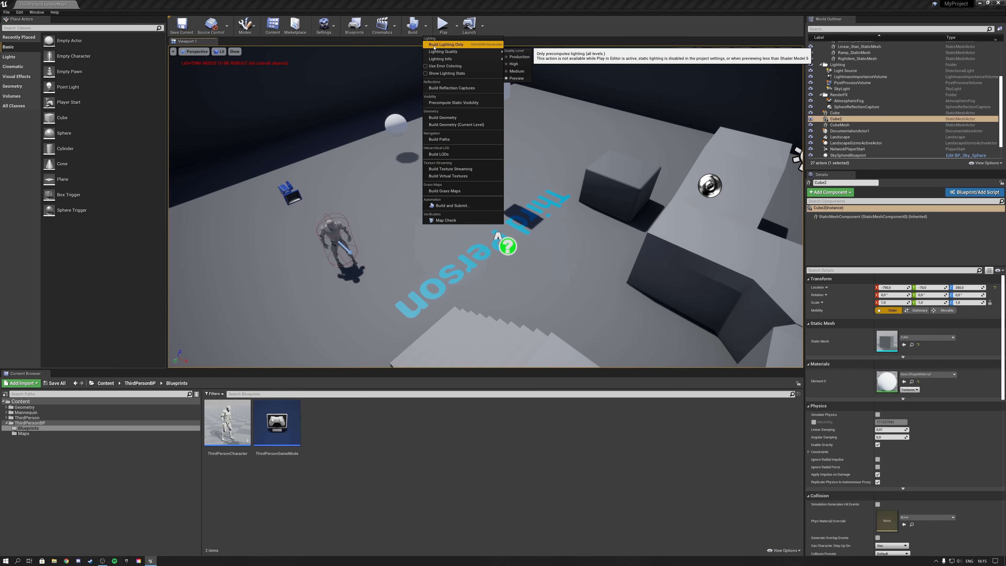
pyautogui.click(437, 45)
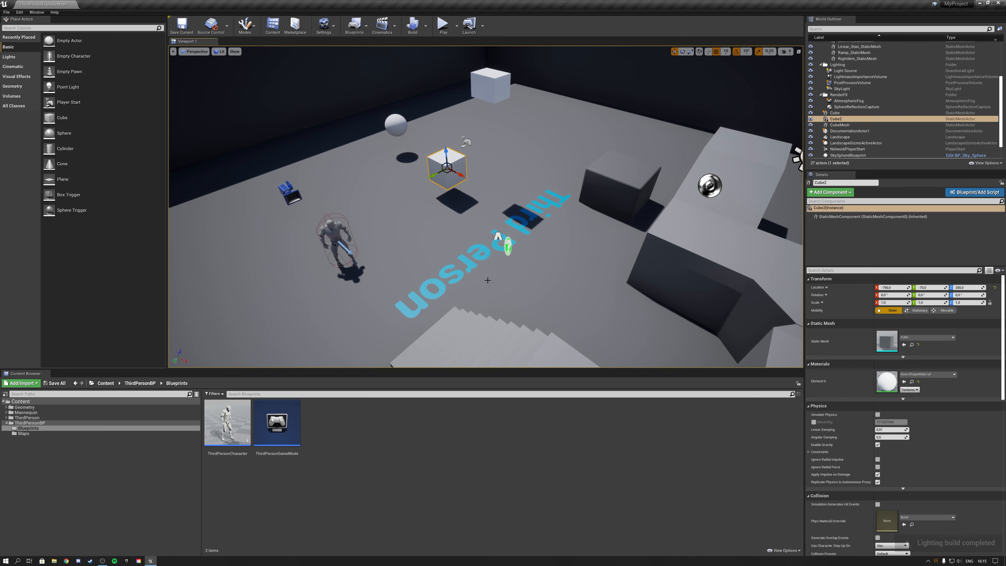
pyautogui.moveTo(567, 257); pyautogui.dragTo(608, 219, button='right')
pyautogui.press('s')
pyautogui.press('w')
pyautogui.press('a')
# Save all modified content, including the ThirdPersonExampleMap level and its built data.
pyautogui.click(66, 383)
pyautogui.click(561, 341)
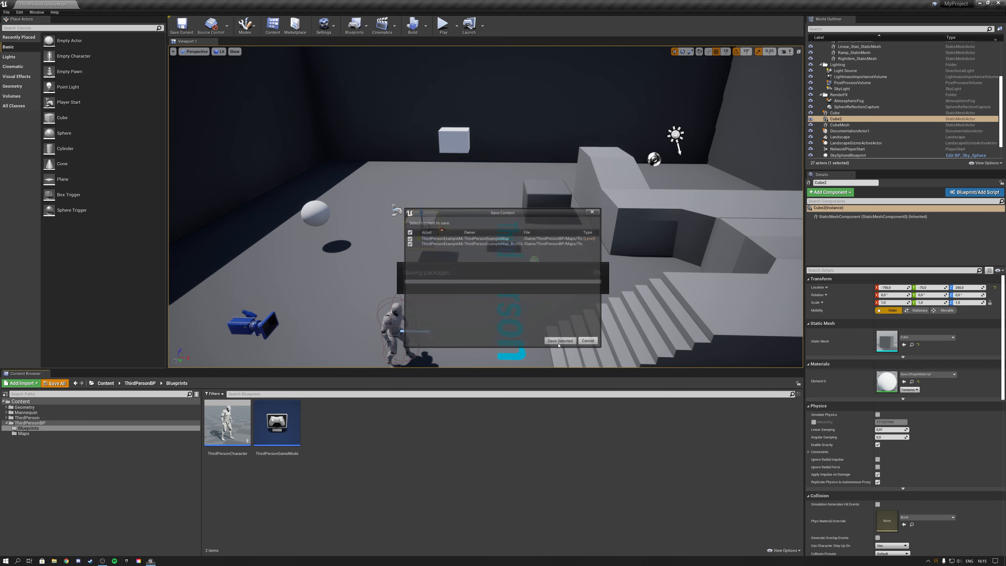
pyautogui.moveTo(515, 254); pyautogui.dragTo(503, 304, button='right')
pyautogui.press('s')
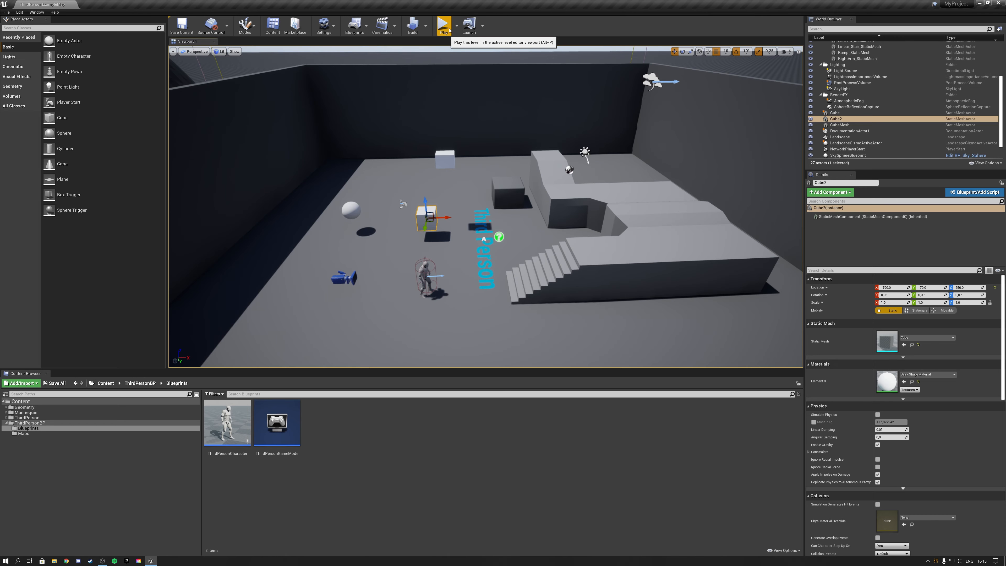
# Examine the play options for preview mode, player spawn location, number of players and net mode.
pyautogui.click(457, 29)
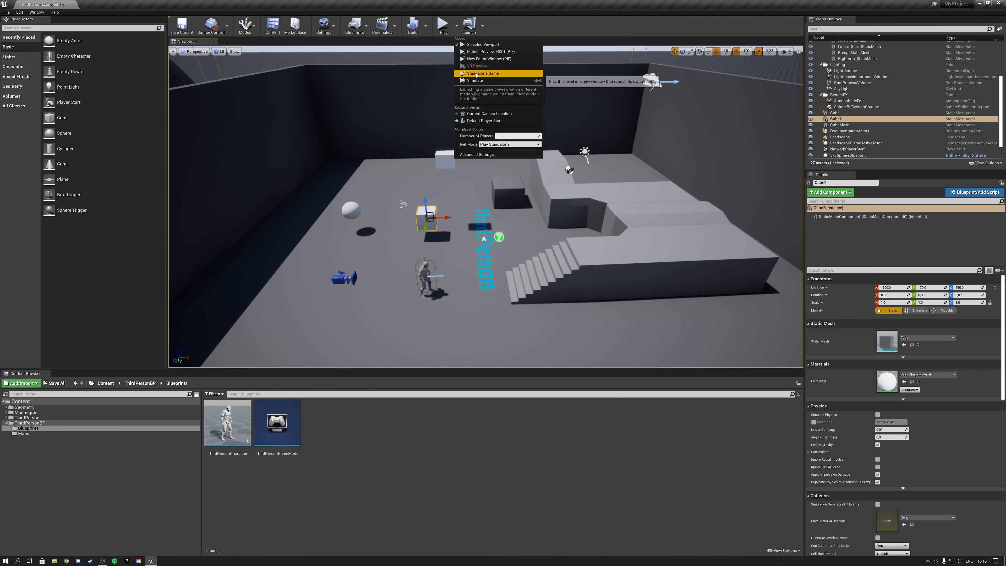
pyautogui.click(503, 145)
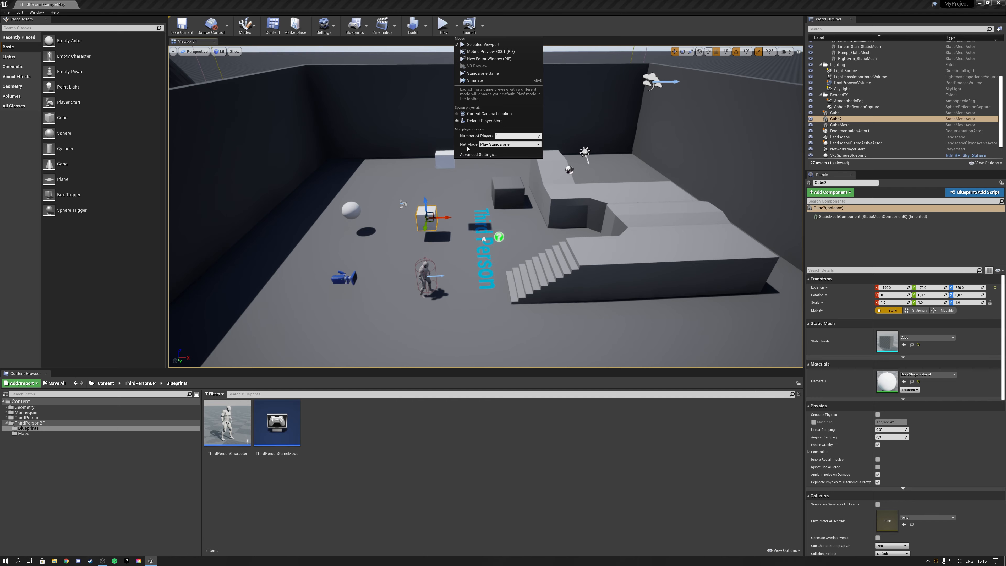
pyautogui.click(422, 272)
pyautogui.moveTo(477, 156)
pyautogui.mouseDown(button='right')
pyautogui.moveTo(448, 174)
pyautogui.moveTo(477, 155)
pyautogui.mouseUp(button='right')
# Play the level in the viewport, run the character past the white cubes and stop the session.
pyautogui.click(443, 25)
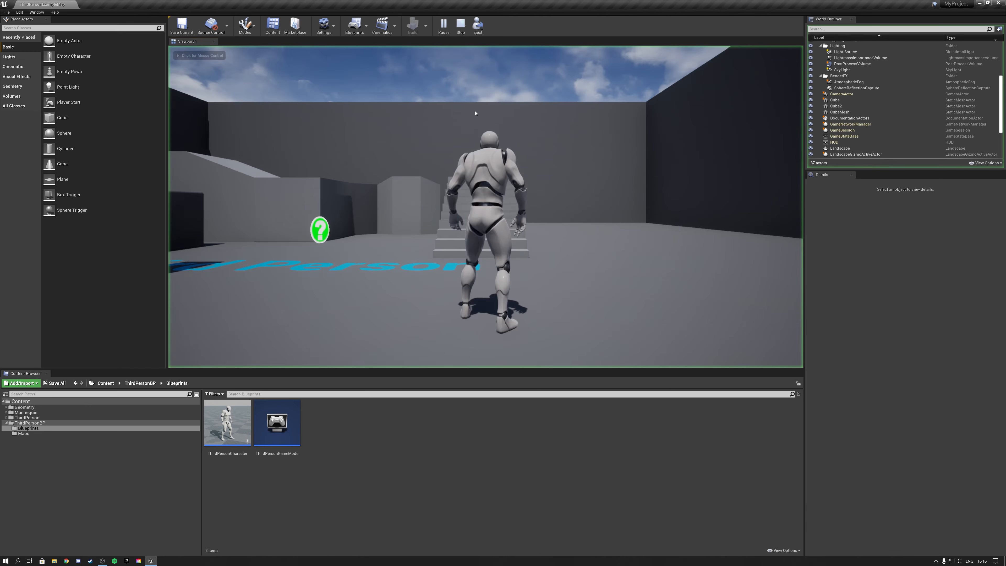
pyautogui.press('w')
pyautogui.press('d')
pyautogui.press('a')
pyautogui.press('d')
pyautogui.press('w')
pyautogui.press('d')
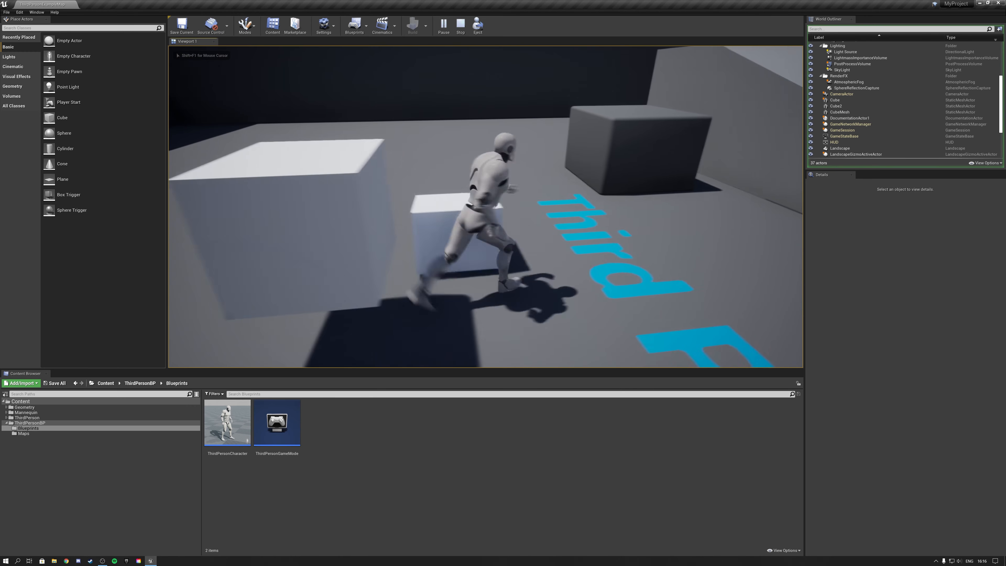
pyautogui.press('s')
pyautogui.press('Escape')
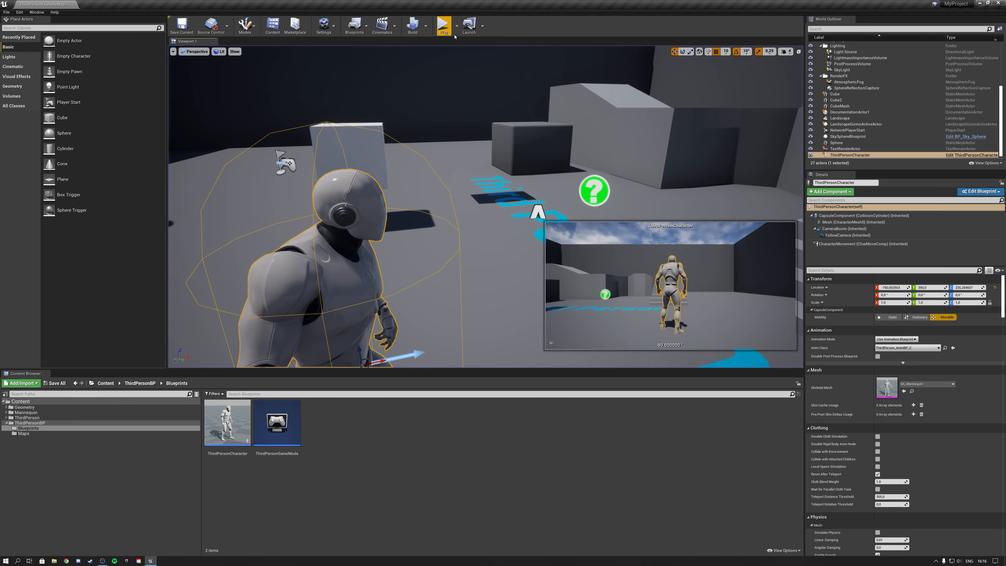
# Play the level in a new editor window and maximize that preview window.
pyautogui.click(456, 26)
pyautogui.click(489, 59)
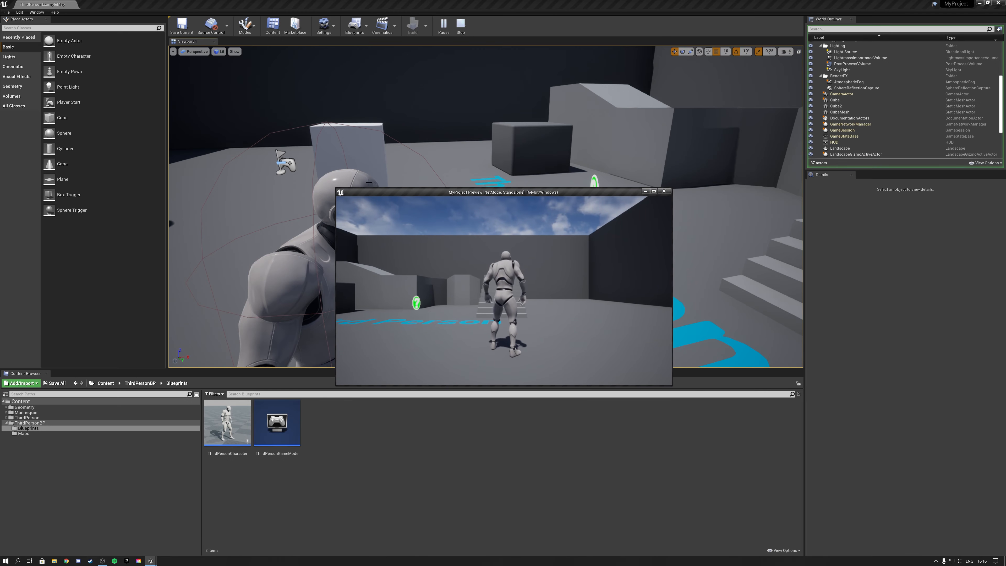
pyautogui.moveTo(337, 187); pyautogui.dragTo(246, 116)
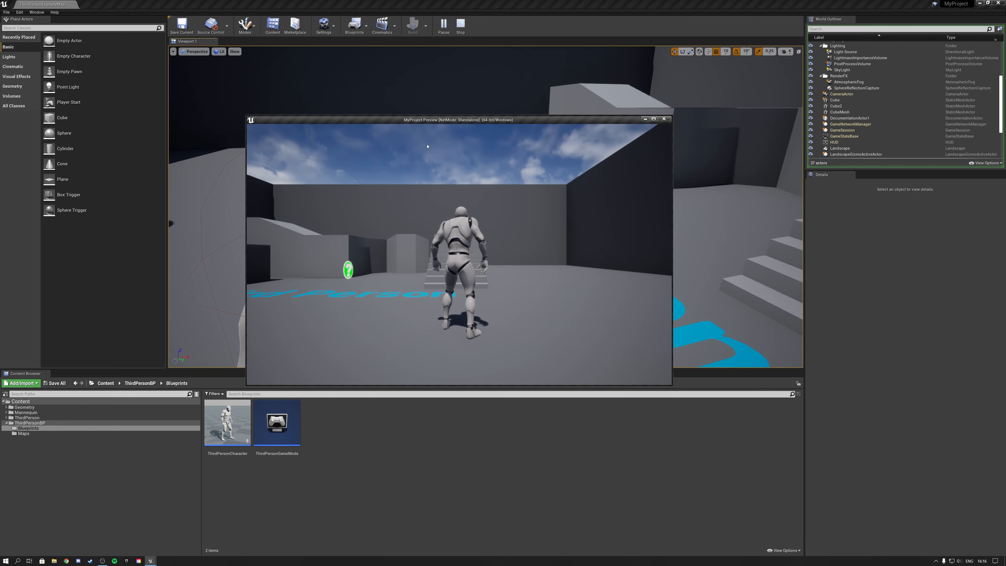
pyautogui.click(654, 119)
# Run the character around the arena in the maximized preview and stop the session.
pyautogui.press('w')
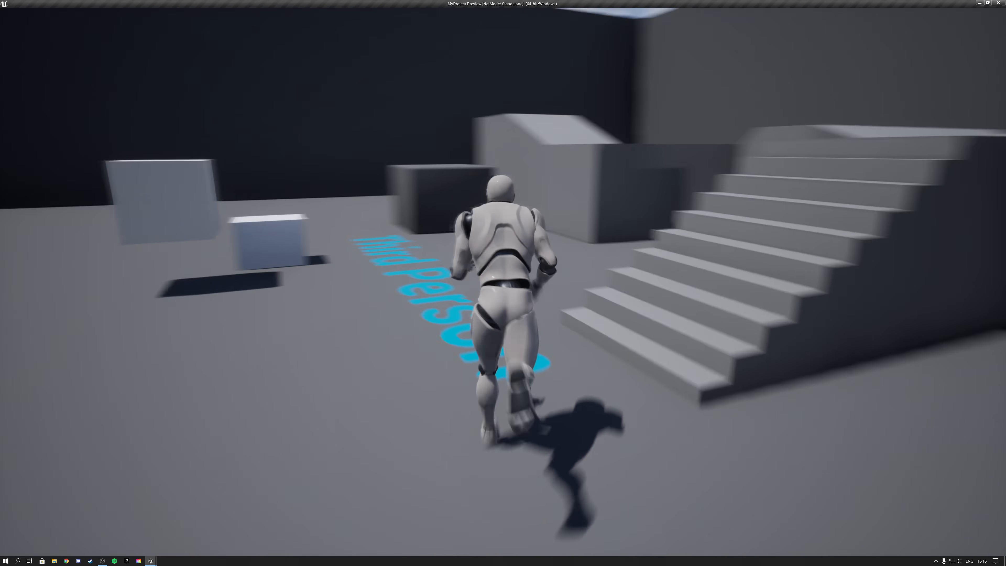
pyautogui.press('s')
pyautogui.press('d')
pyautogui.press('w')
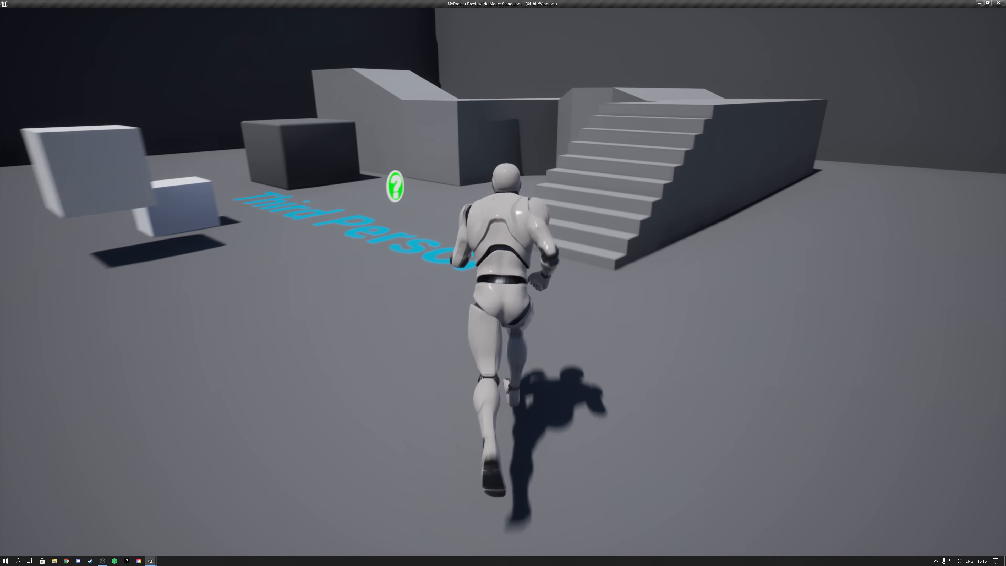
pyautogui.press('a')
pyautogui.press('Escape')
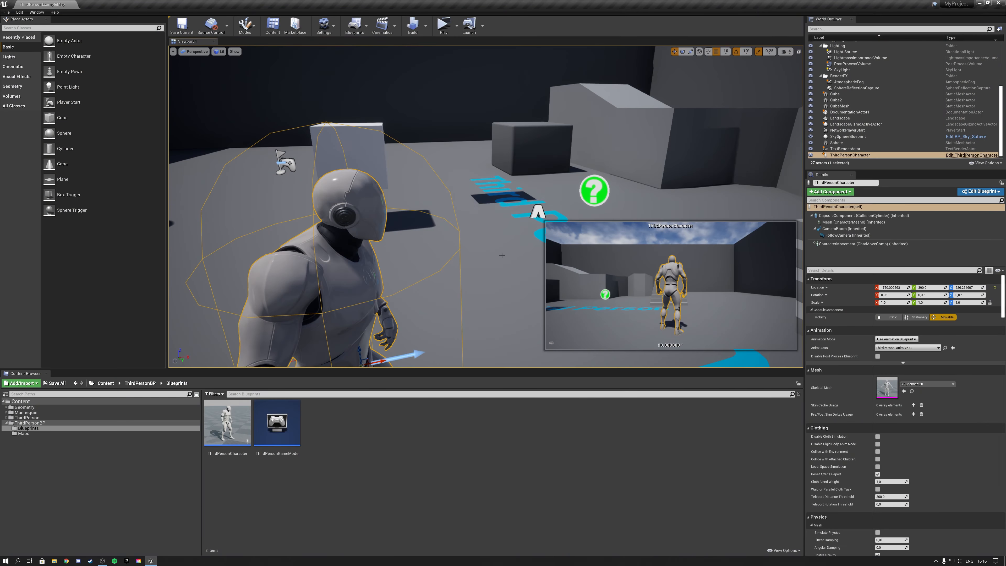
# Launch the level as a standalone game running in its own process.
pyautogui.press('s')
pyautogui.moveTo(474, 202); pyautogui.dragTo(486, 234, button='right')
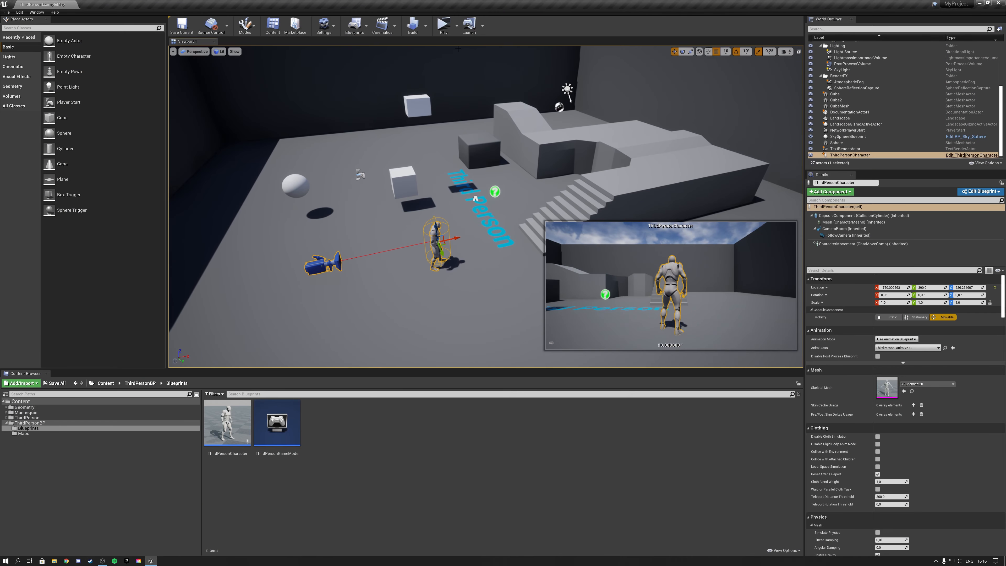
pyautogui.click(458, 29)
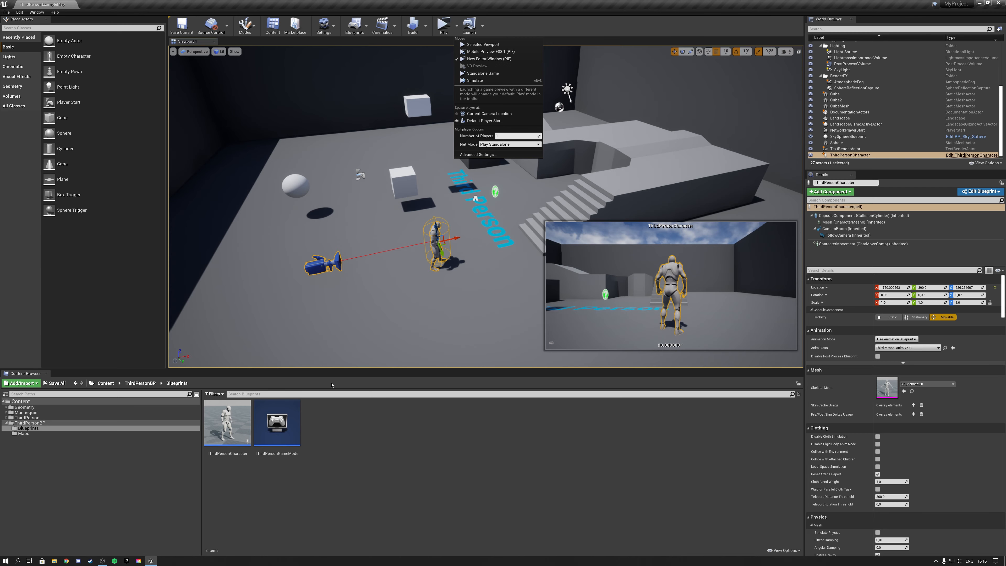
pyautogui.click(479, 74)
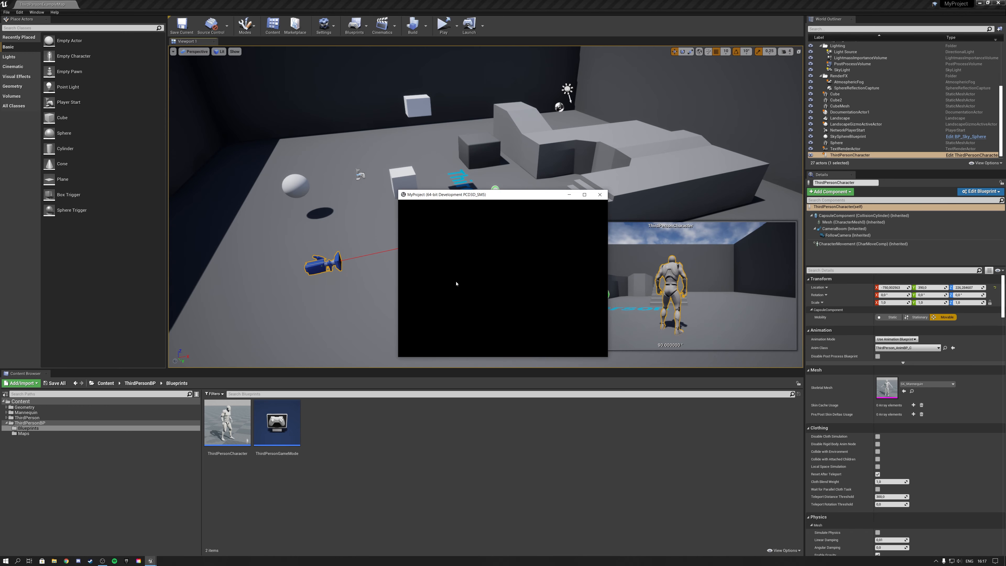
# Run the character around the arena in the standalone game, turning near the stairs and the Third Person floor text.
pyautogui.press('w')
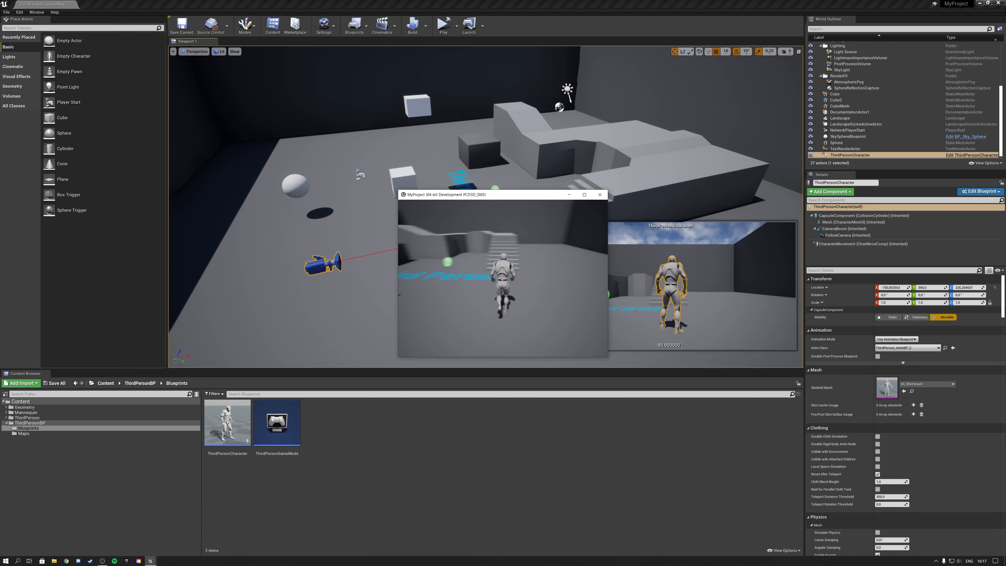
pyautogui.press('s')
pyautogui.press('a')
pyautogui.press('w')
pyautogui.press('a')
pyautogui.press('s')
pyautogui.press('w')
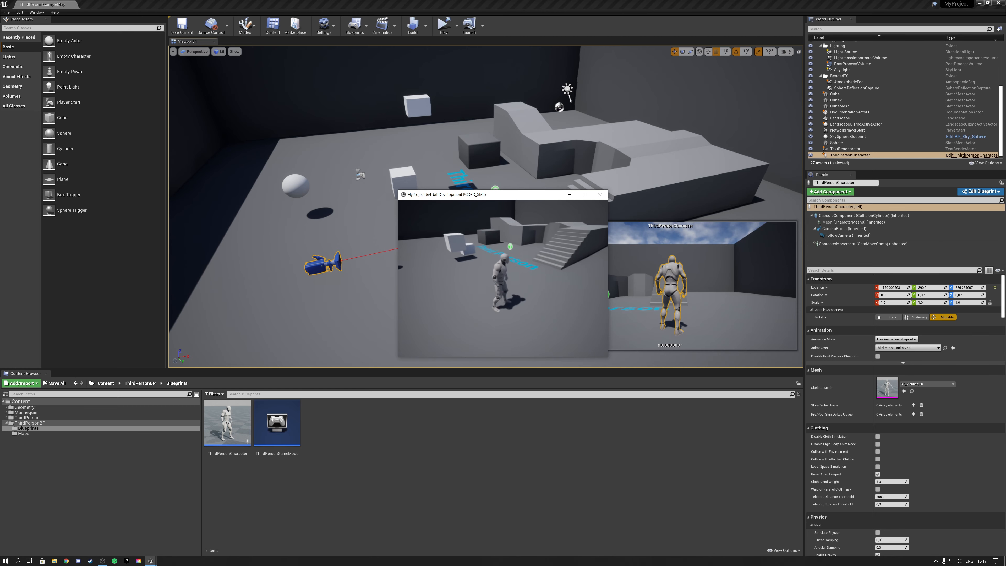
pyautogui.press('a')
pyautogui.press('s')
pyautogui.press('d')
pyautogui.press('w')
pyautogui.press('w')
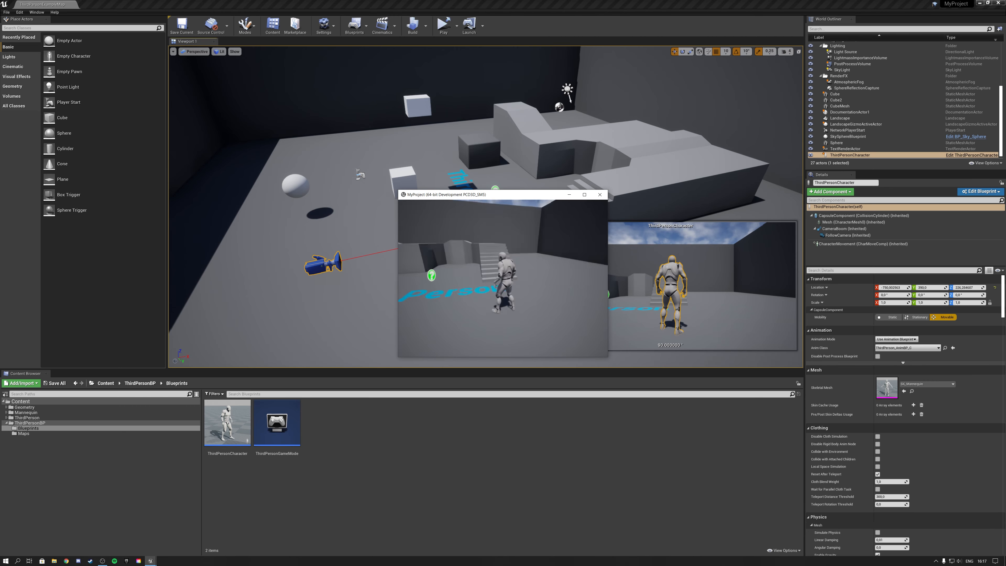
# Switch away from the standalone game, close its window and minimize the OBS window to return to the editor.
pyautogui.hotkey('alt', 'Tab')
pyautogui.hotkey('alt', 'Tab')
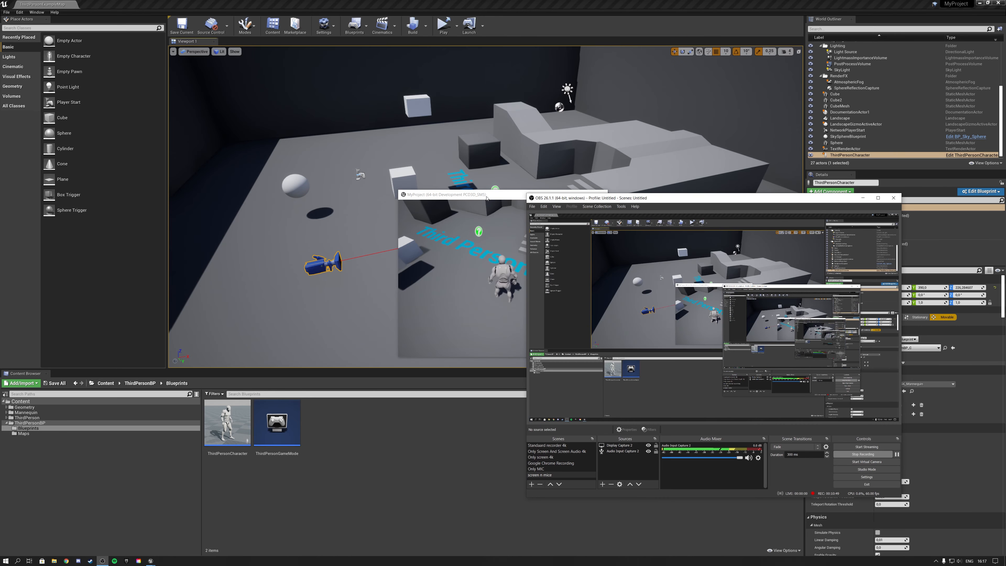
pyautogui.moveTo(486, 195); pyautogui.dragTo(427, 195)
pyautogui.click(540, 193)
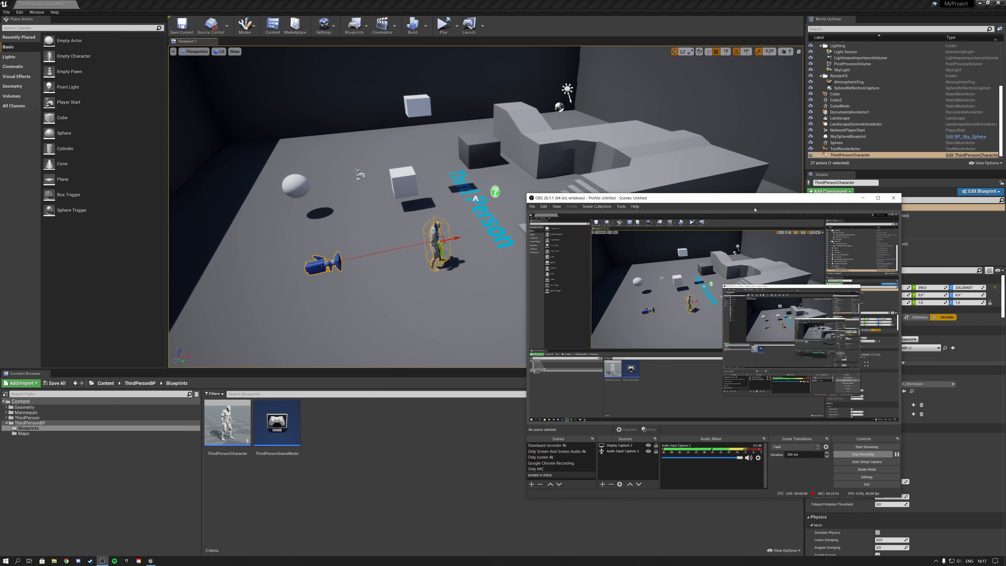
pyautogui.click(863, 198)
# Show the World Settings beside the Details and expand the Selected GameMode classes.
pyautogui.moveTo(495, 192); pyautogui.dragTo(555, 175, button='right')
pyautogui.press('w')
pyautogui.press('s')
pyautogui.moveTo(490, 173); pyautogui.dragTo(447, 177, button='right')
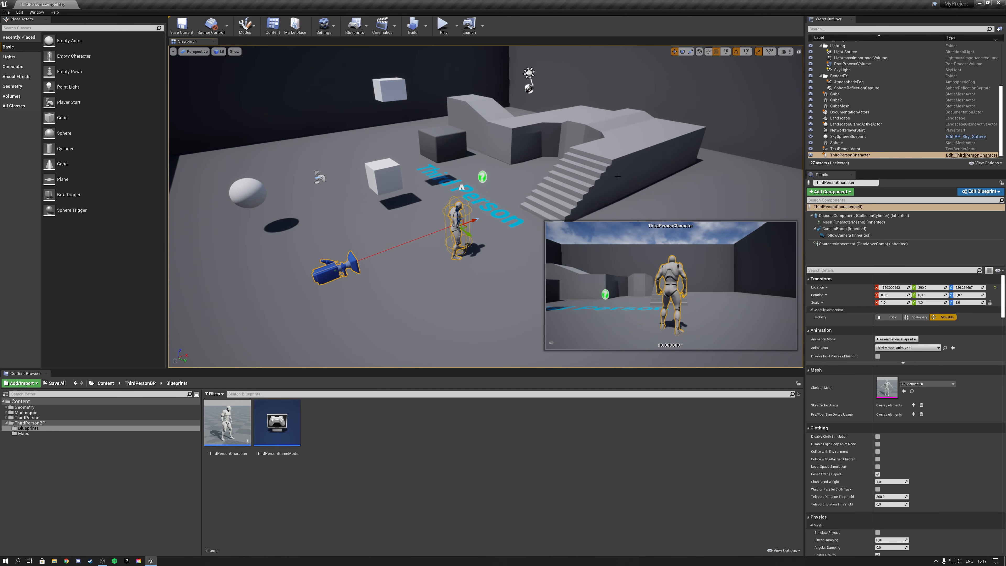
pyautogui.click(37, 13)
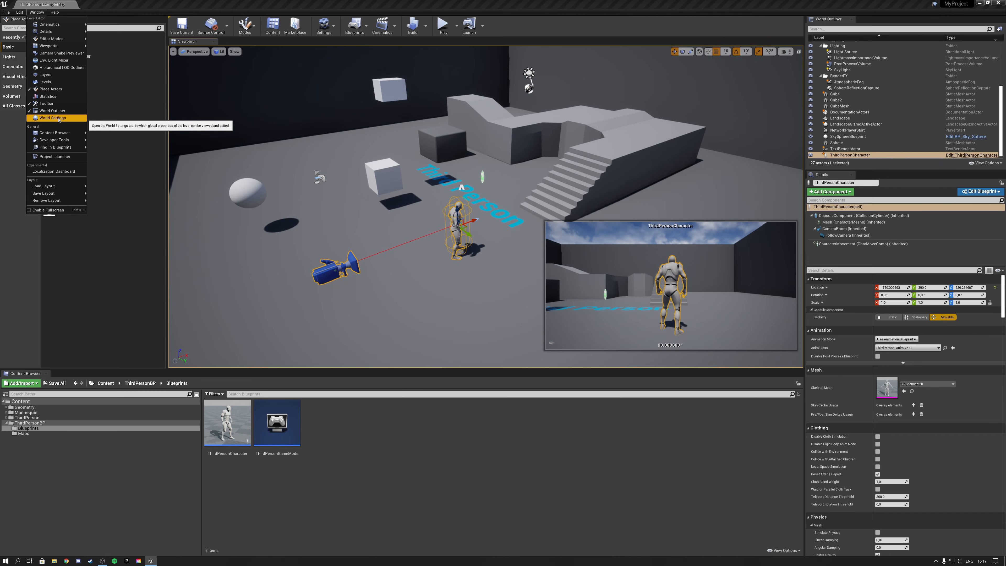
pyautogui.click(48, 118)
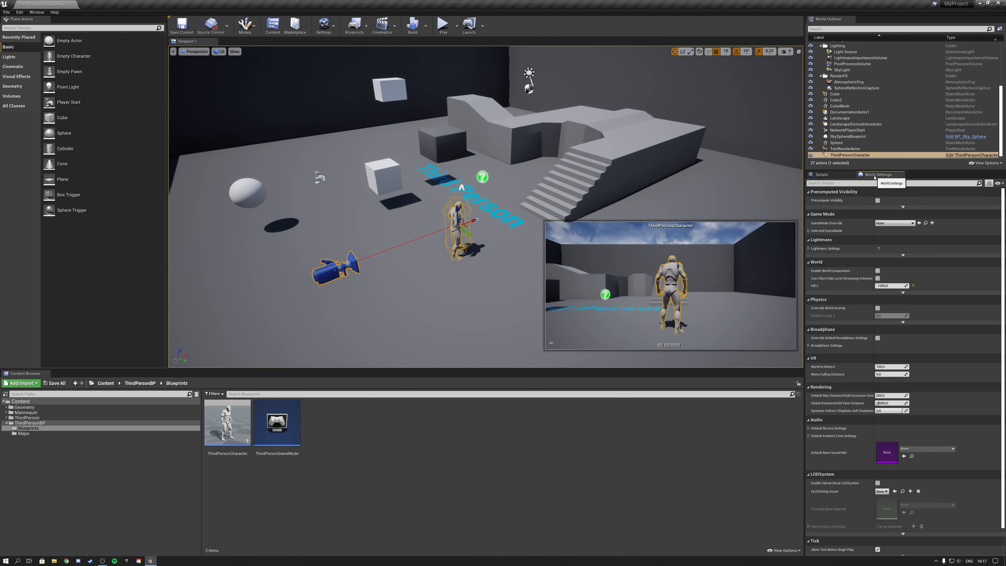
pyautogui.scroll(-10, 688, 187)
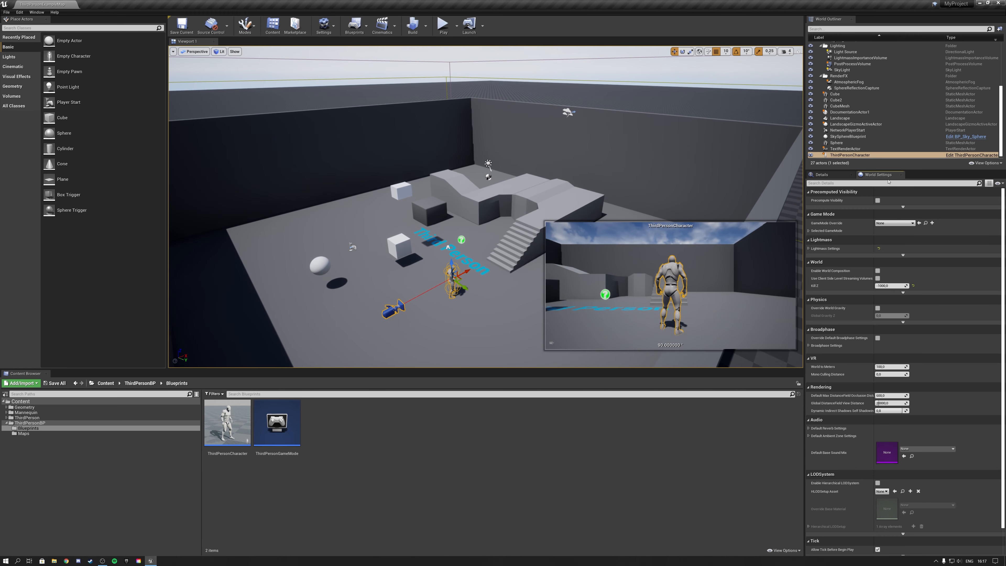
pyautogui.click(808, 230)
pyautogui.scroll(6, 620, 194)
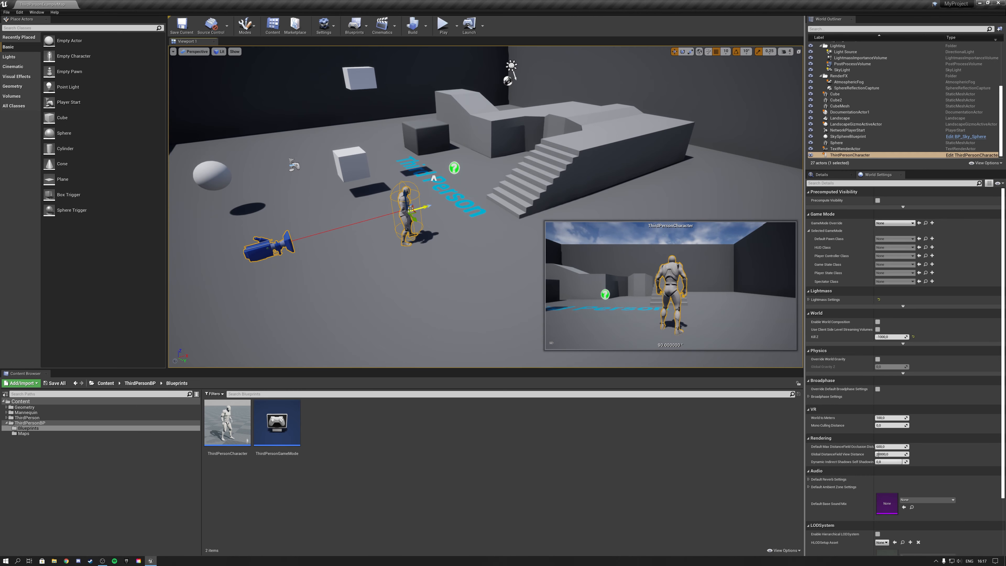
# Examine the game modes available for the level's GameMode Override, leaving the choice as it is.
pyautogui.moveTo(457, 245)
pyautogui.mouseDown(button='right')
pyautogui.moveTo(388, 211)
pyautogui.moveTo(463, 229)
pyautogui.mouseUp(button='right')
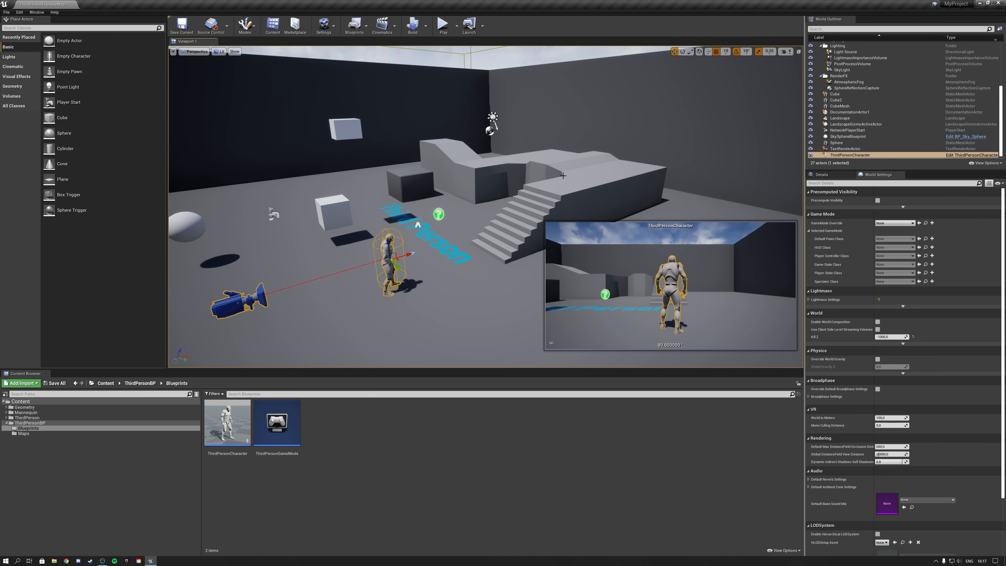
pyautogui.moveTo(462, 229); pyautogui.dragTo(446, 226, button='right')
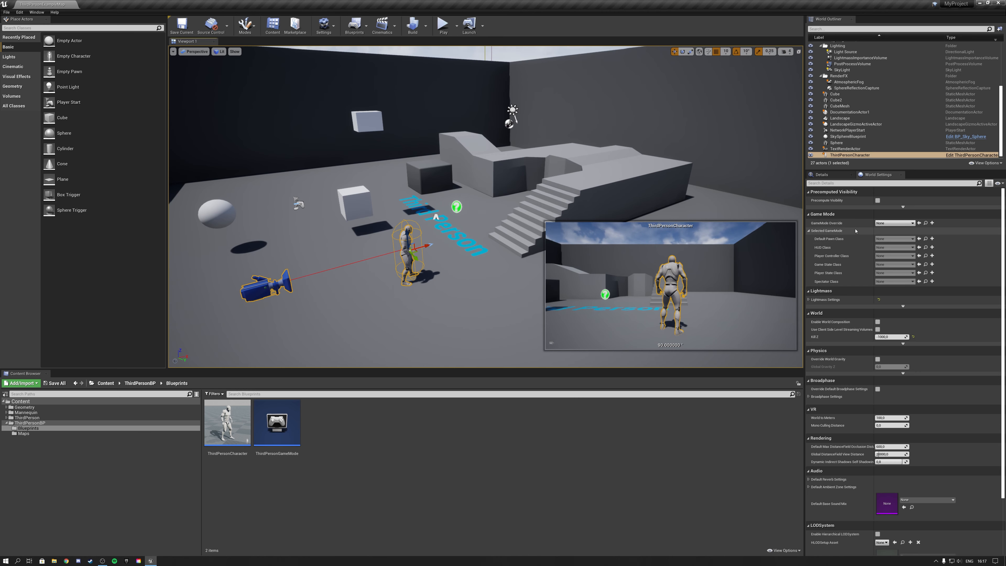
pyautogui.click(894, 223)
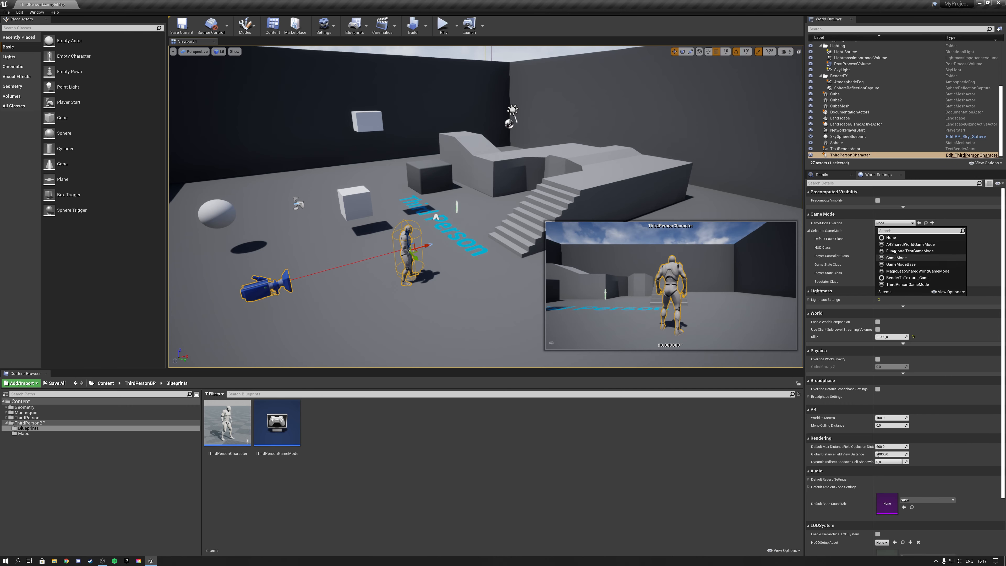
pyautogui.click(884, 225)
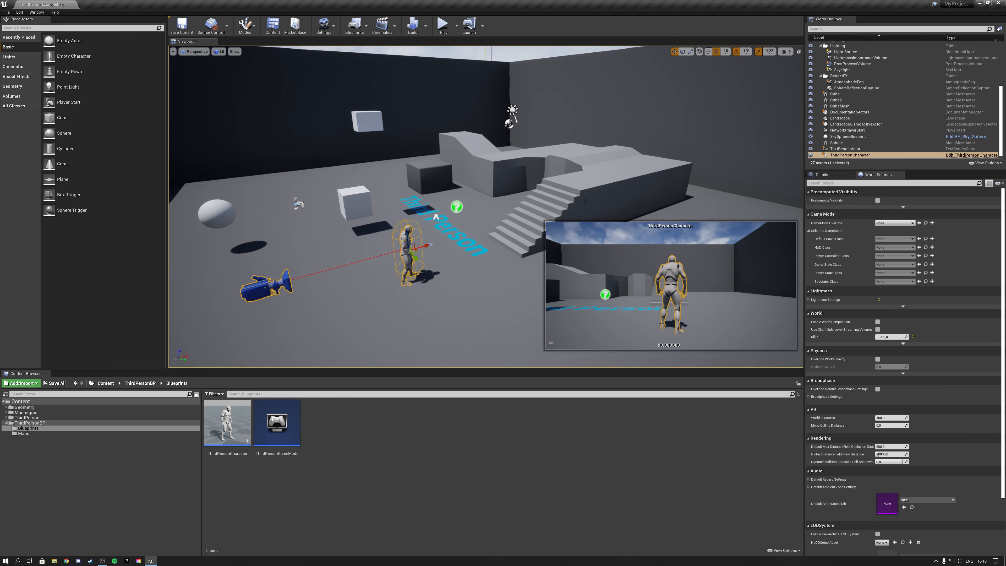
pyautogui.press('s')
pyautogui.moveTo(585, 201)
pyautogui.mouseDown(button='right')
pyautogui.moveTo(569, 214)
pyautogui.moveTo(569, 205)
pyautogui.mouseUp(button='right')
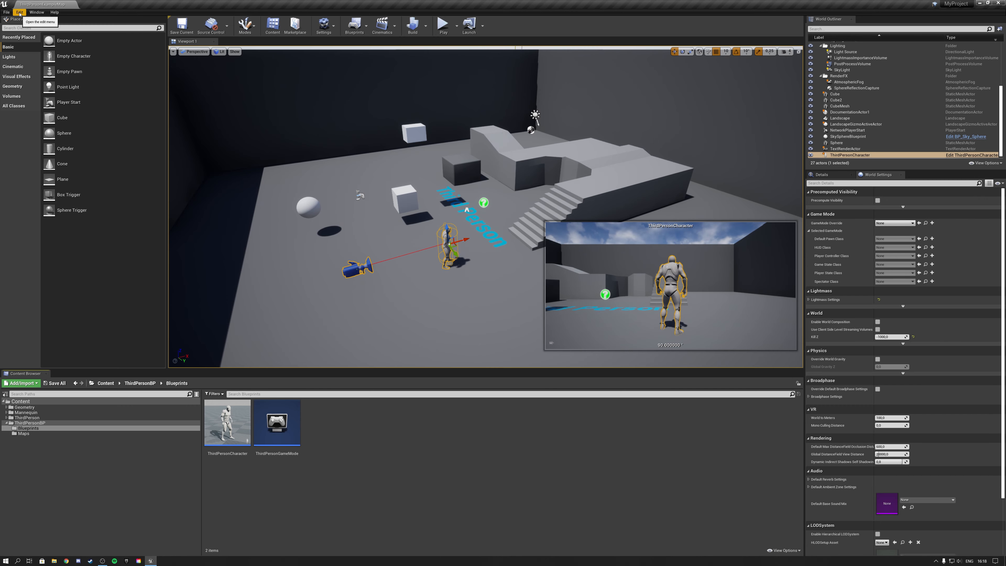
# Show the contents of the project's ThirdPersonBP Maps folder.
pyautogui.click(8, 12)
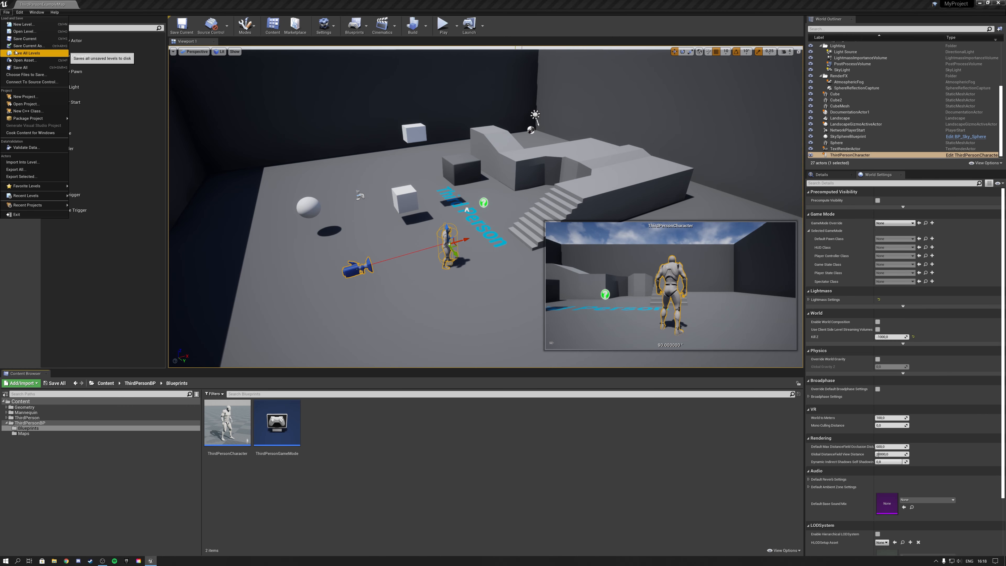
pyautogui.click(23, 434)
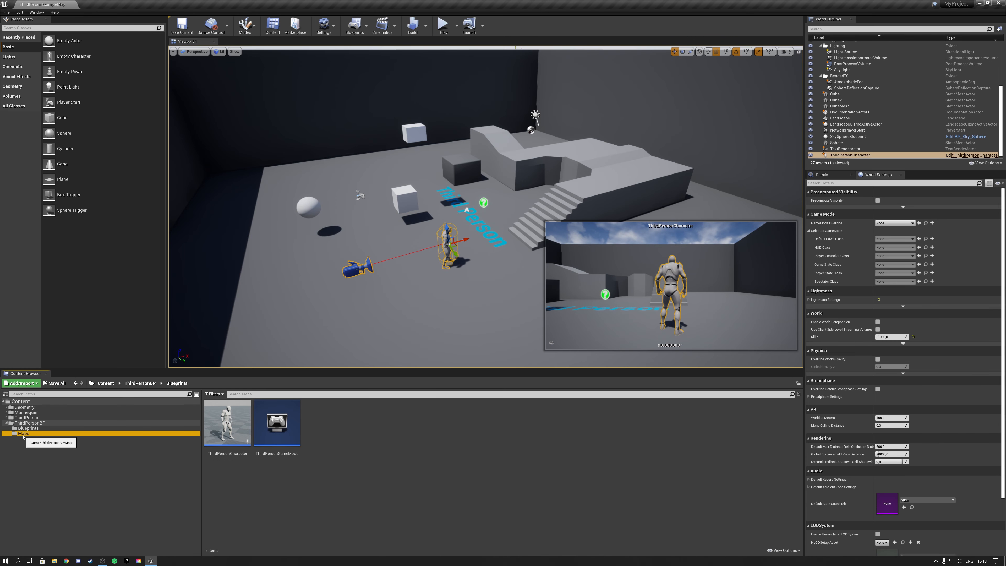
pyautogui.click(23, 434)
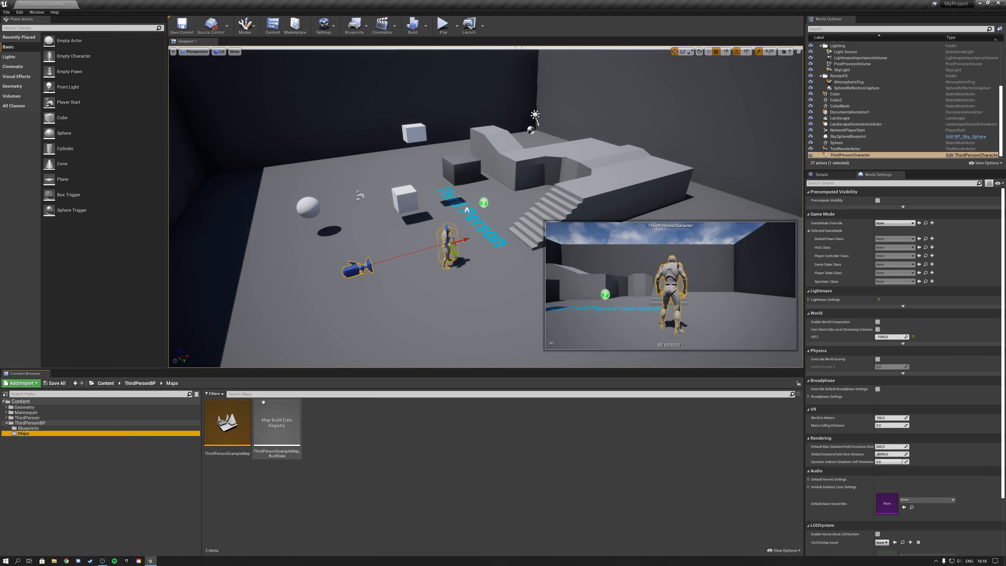
# Create a new level from the Default template.
pyautogui.click(7, 13)
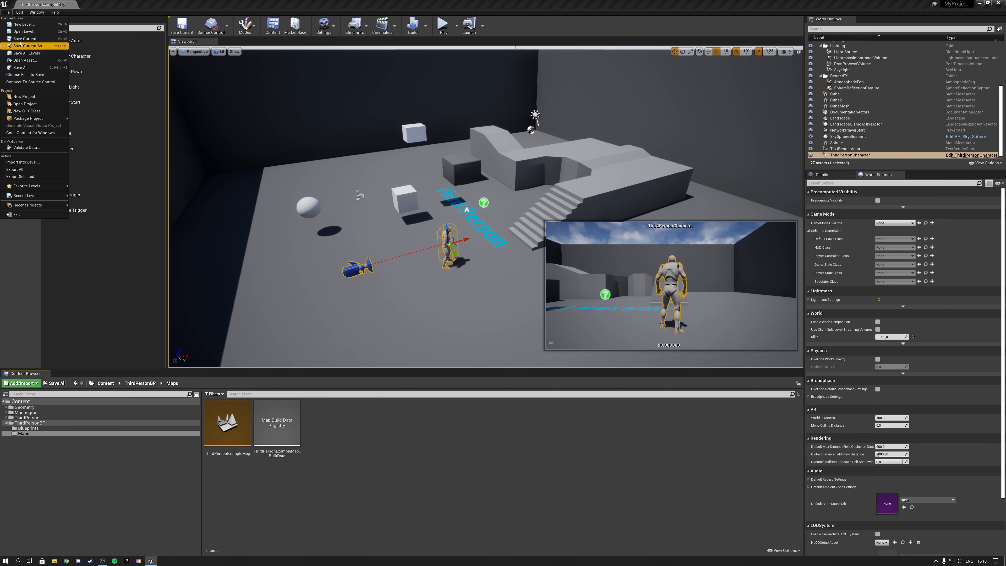
pyautogui.click(23, 24)
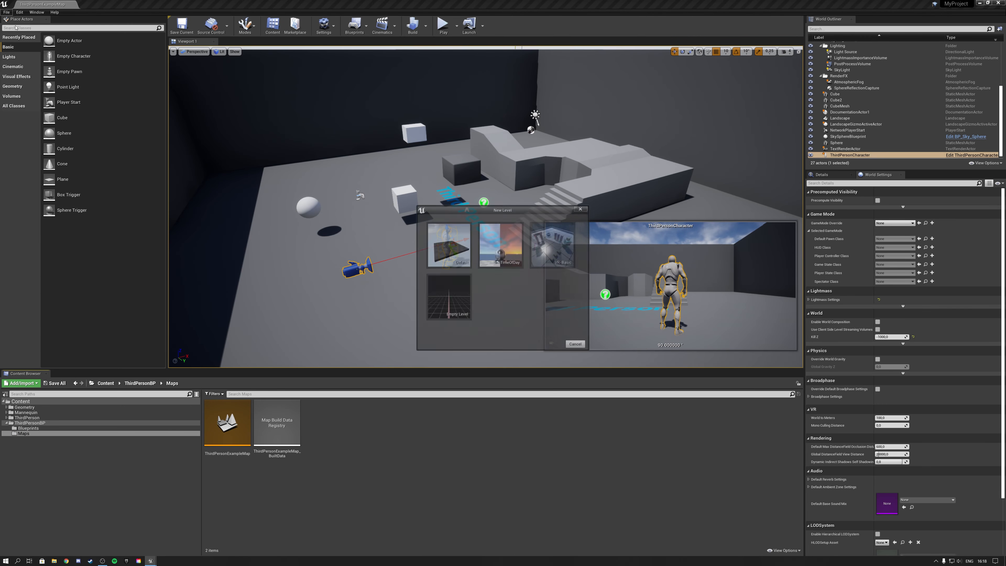
pyautogui.click(456, 256)
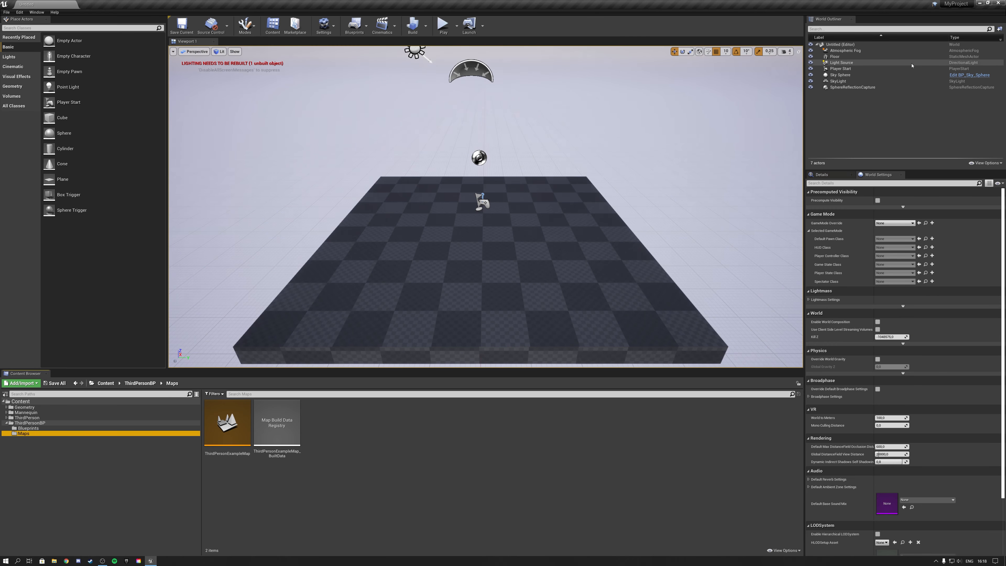
# Play the new level in the viewport, try the character on the checkered floor and stop the session.
pyautogui.press('d')
pyautogui.moveTo(340, 99); pyautogui.dragTo(289, 102, button='right')
pyautogui.press('w')
pyautogui.press('s')
pyautogui.click(444, 25)
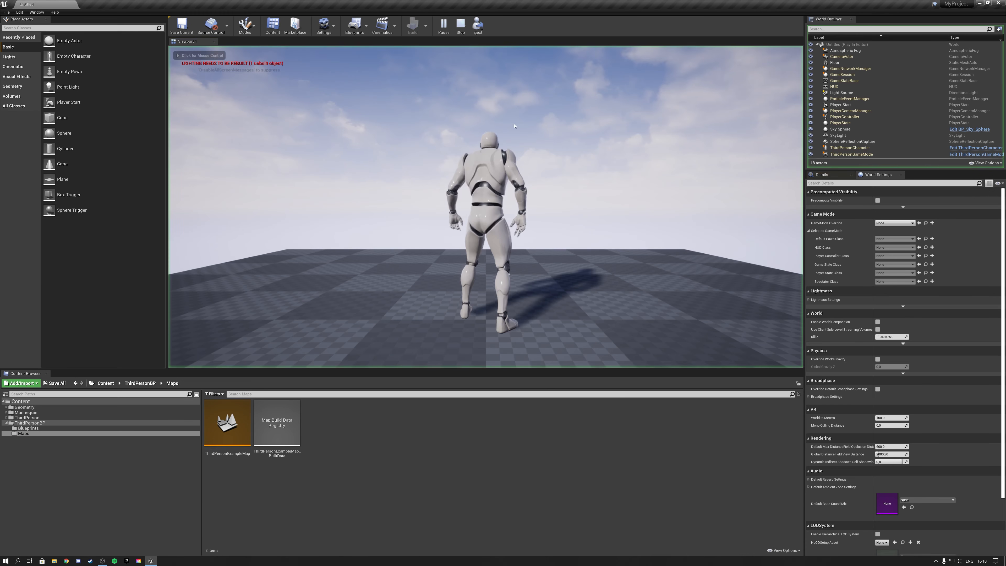
pyautogui.press('w')
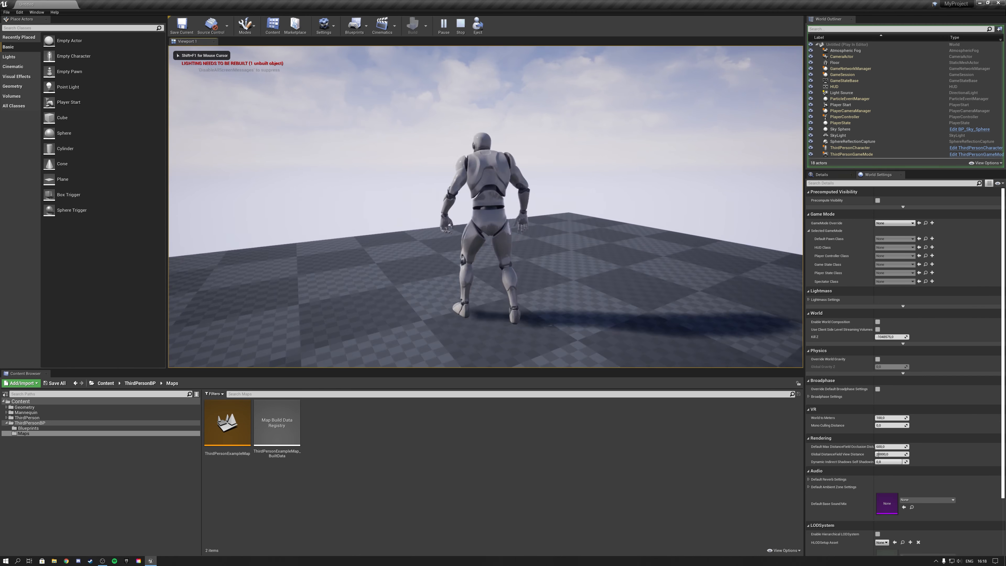
pyautogui.press('Escape')
pyautogui.press('s')
pyautogui.moveTo(424, 163)
pyautogui.mouseDown(button='right')
pyautogui.moveTo(430, 173)
pyautogui.moveTo(424, 163)
pyautogui.mouseUp(button='right')
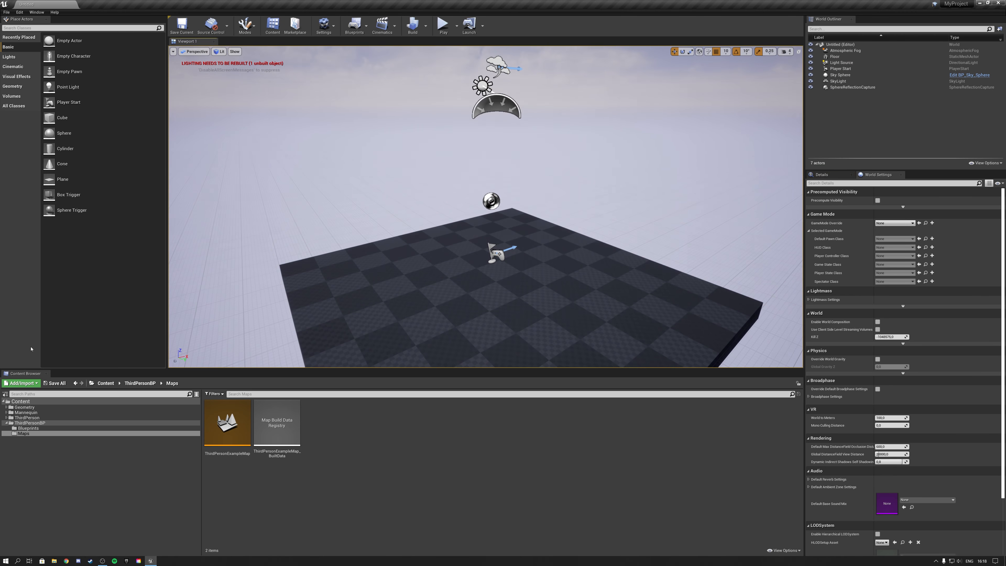
# Save the new level as map1 in the ThirdPersonBP/Maps folder.
pyautogui.click(181, 25)
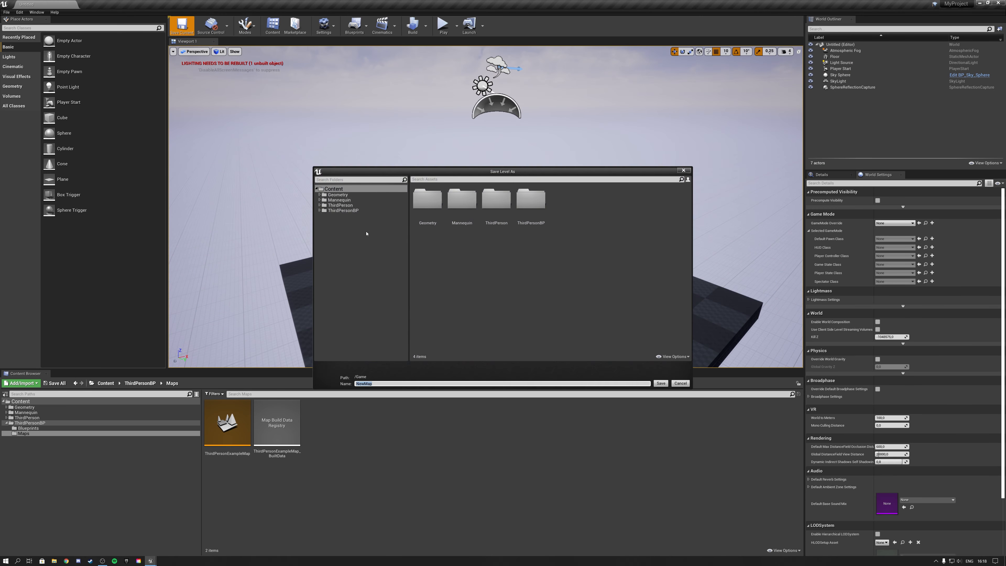
pyautogui.click(319, 211)
pyautogui.click(336, 221)
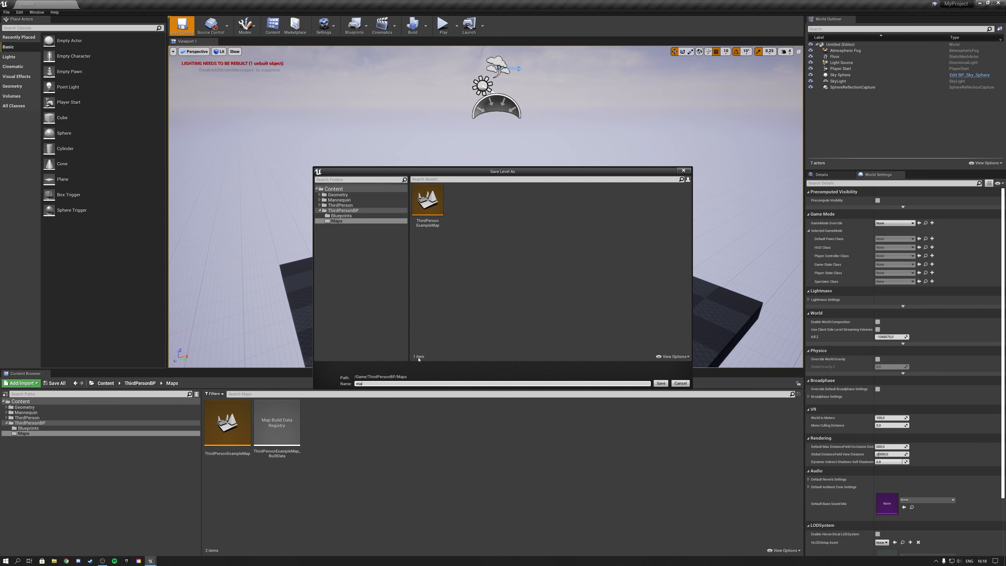
pyautogui.click(661, 384)
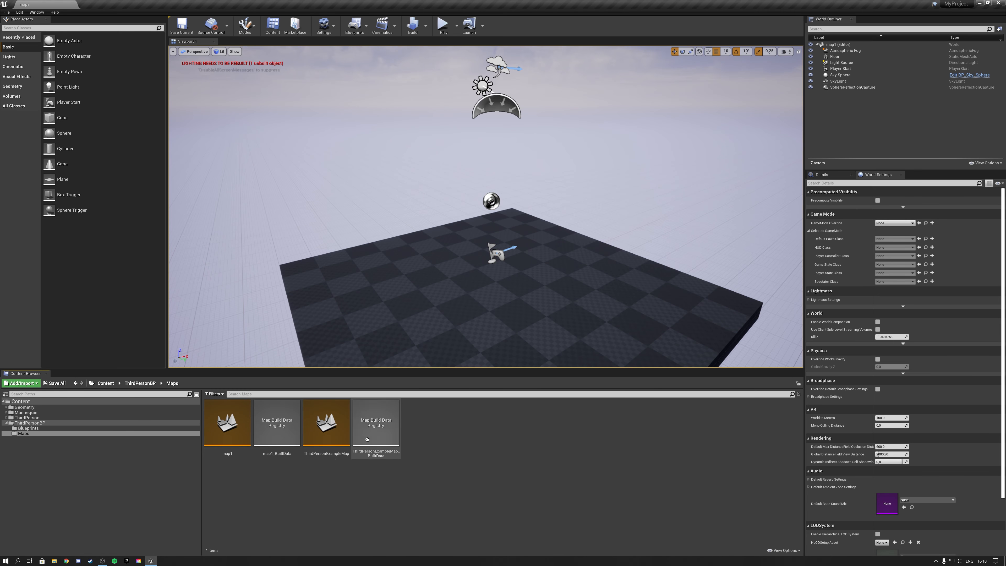
pyautogui.moveTo(264, 210); pyautogui.dragTo(242, 215, button='right')
pyautogui.press('d')
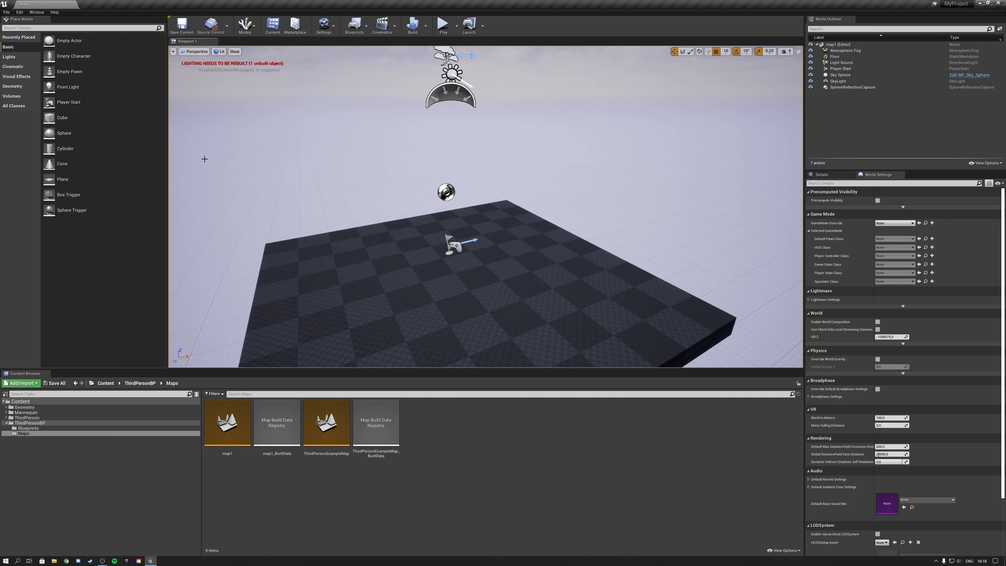
pyautogui.moveTo(518, 318); pyautogui.dragTo(489, 320, button='right')
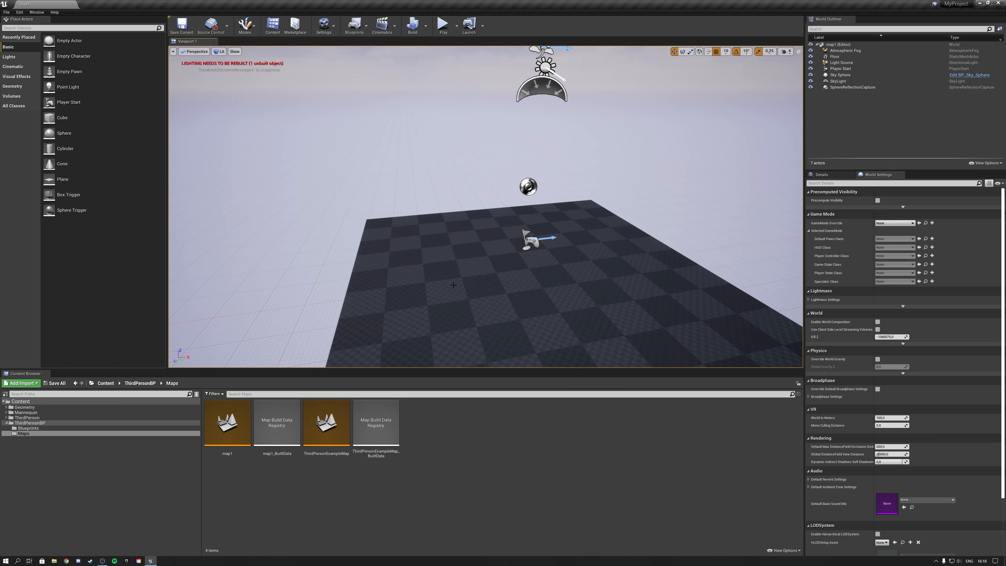
pyautogui.moveTo(447, 288); pyautogui.dragTo(479, 291, button='right')
pyautogui.scroll(-5, 522, 281)
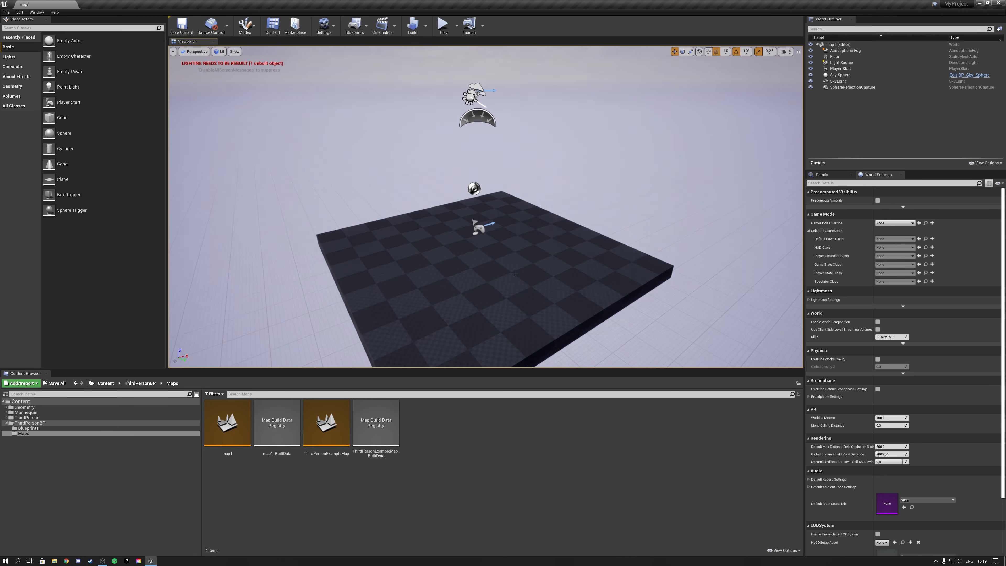
# Create a new empty level and look around its blank scene.
pyautogui.click(9, 13)
pyautogui.click(23, 29)
pyautogui.click(447, 297)
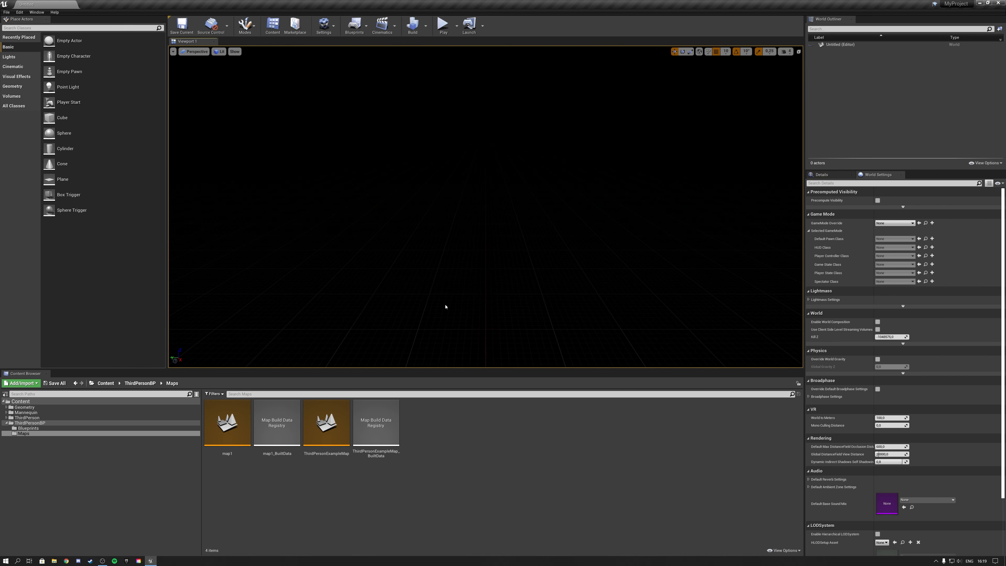
pyautogui.moveTo(475, 222); pyautogui.dragTo(591, 206, button='right')
# Open the map1 level from the Maps folder and look over its checkered floor.
pyautogui.doubleClick(227, 428)
pyautogui.moveTo(523, 222); pyautogui.dragTo(535, 222)
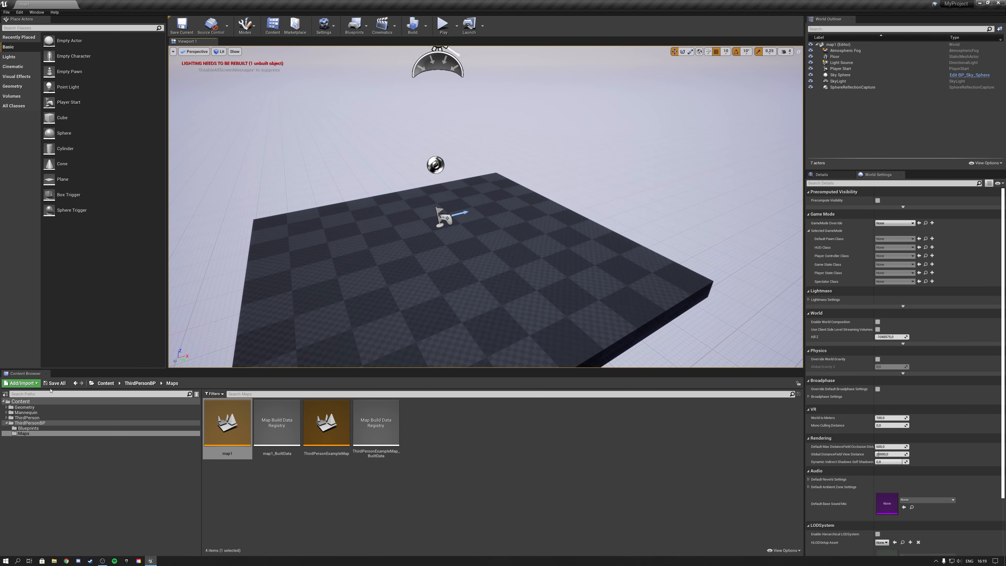
pyautogui.moveTo(588, 333); pyautogui.dragTo(505, 339, button='right')
pyautogui.moveTo(393, 274); pyautogui.dragTo(634, 262, button='right')
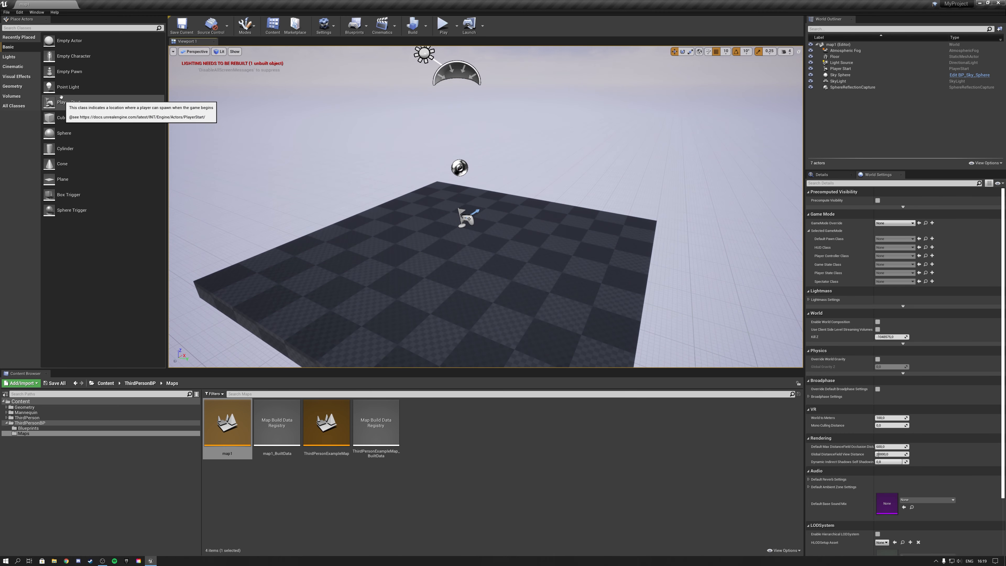
# In the Editor Preferences' Level Editor play settings, set the New Viewport Resolution to the 27" monitor preset and close the preferences.
pyautogui.click(20, 13)
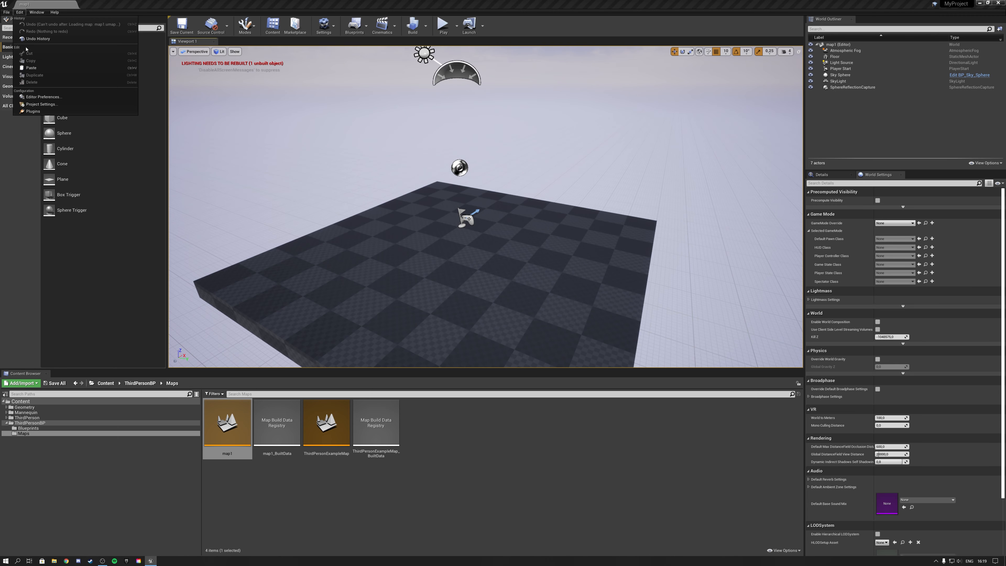
pyautogui.click(41, 100)
pyautogui.moveTo(280, 114); pyautogui.dragTo(302, 114)
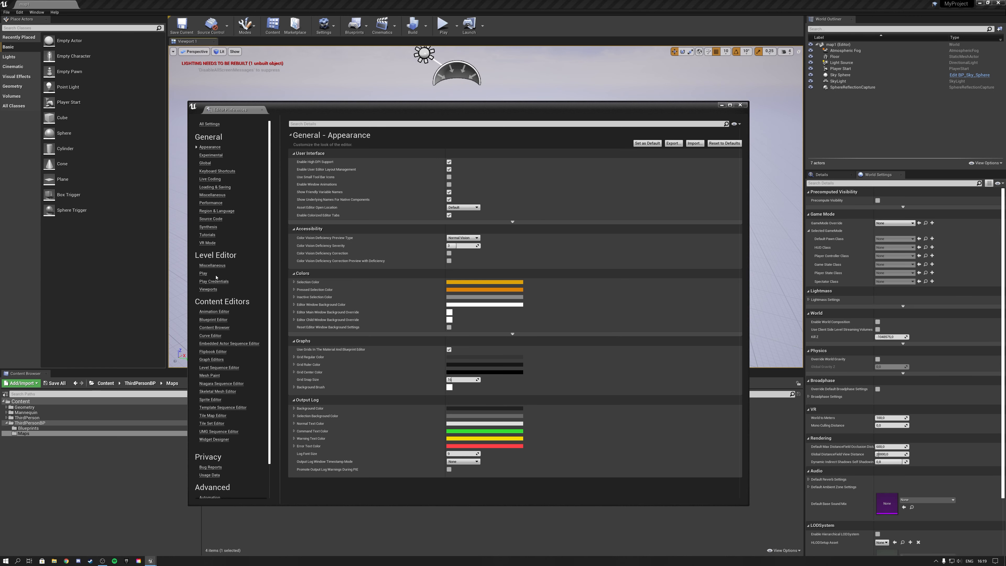
pyautogui.click(203, 274)
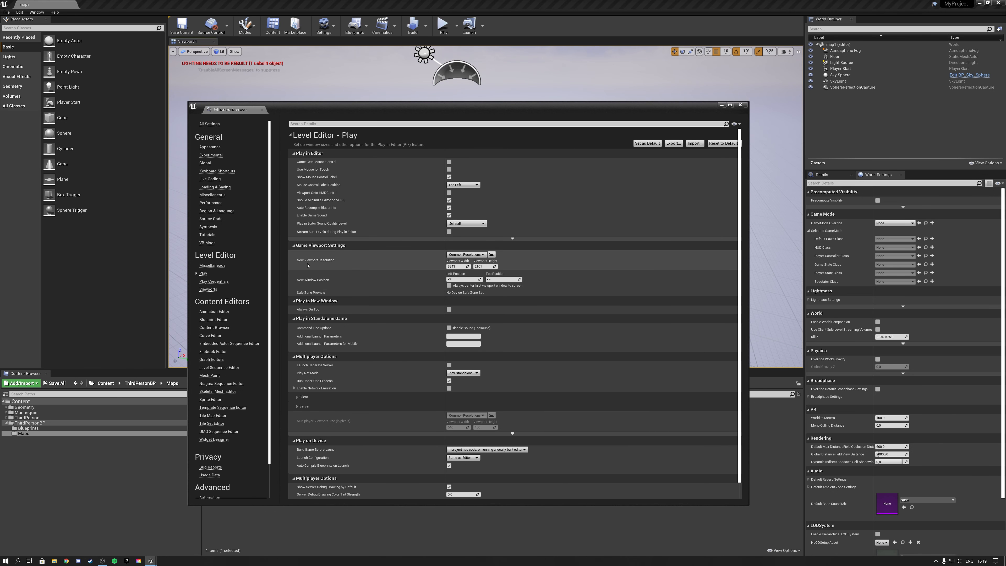
pyautogui.click(473, 255)
pyautogui.moveTo(470, 286)
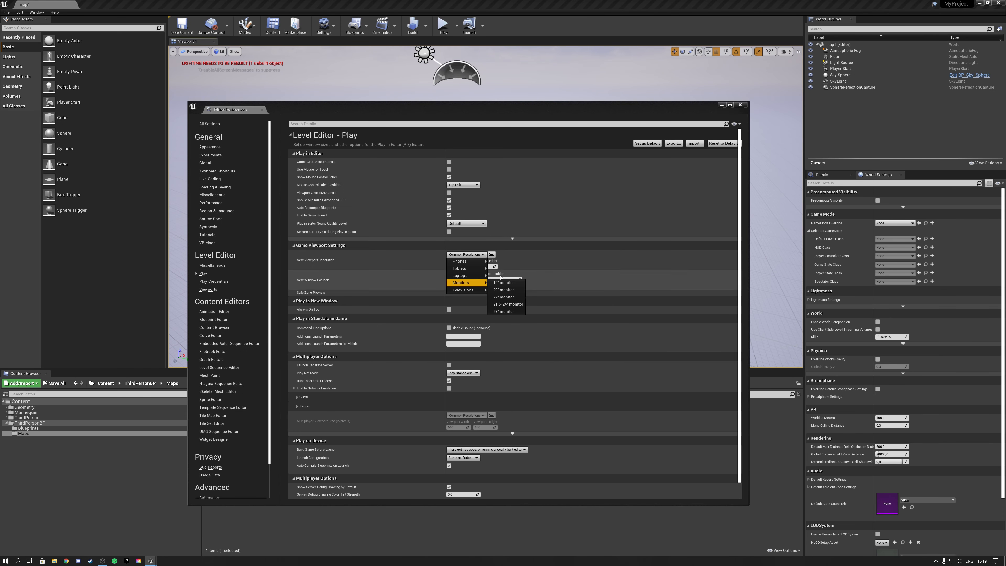
pyautogui.click(504, 312)
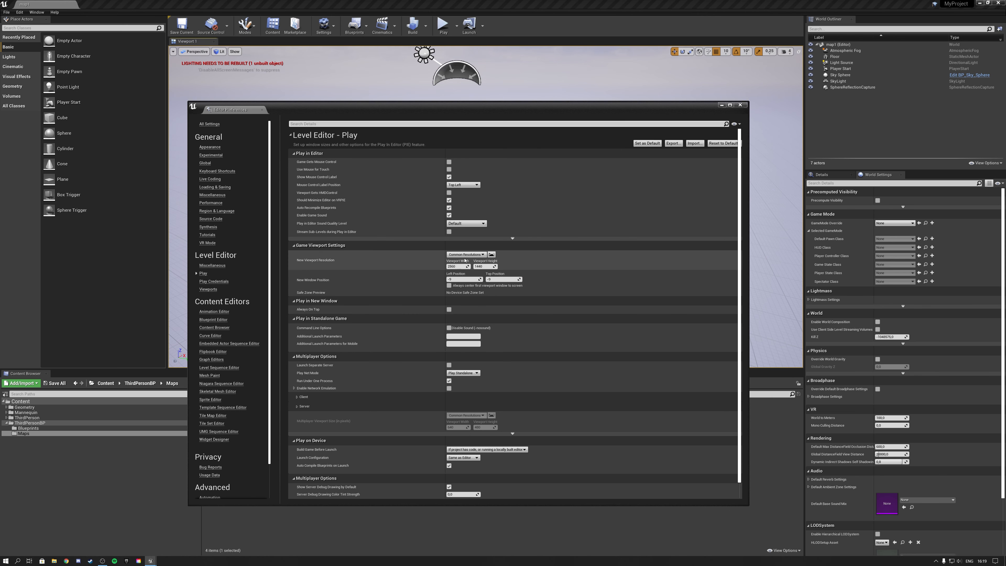
pyautogui.click(740, 104)
# Play map1 in a separate preview window and close the preview.
pyautogui.click(457, 26)
pyautogui.click(471, 63)
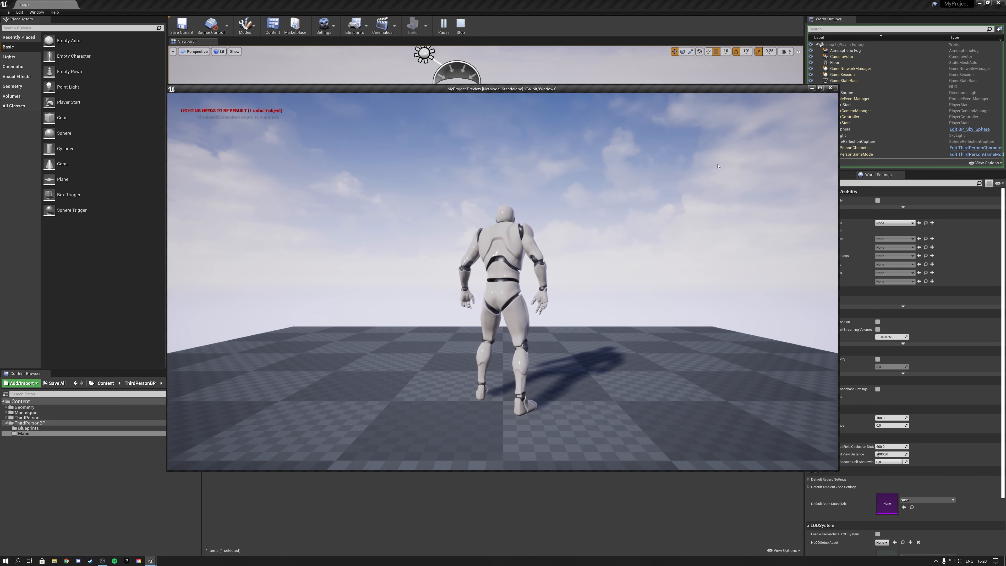
pyautogui.click(831, 88)
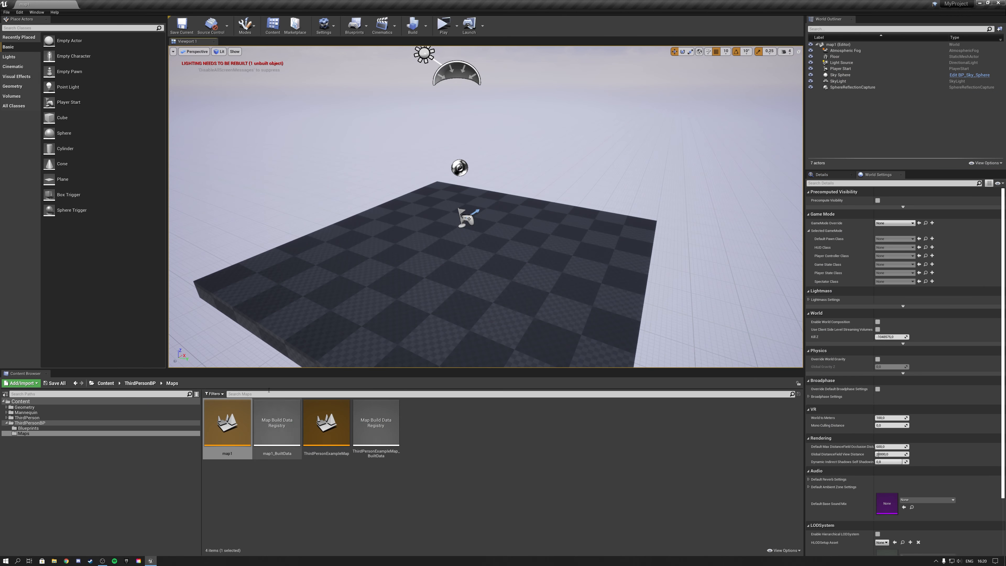
# Examine the Project Settings for Maps & Modes, including the selected game mode's classes, the advanced default maps and the Game Instance Class options.
pyautogui.click(20, 12)
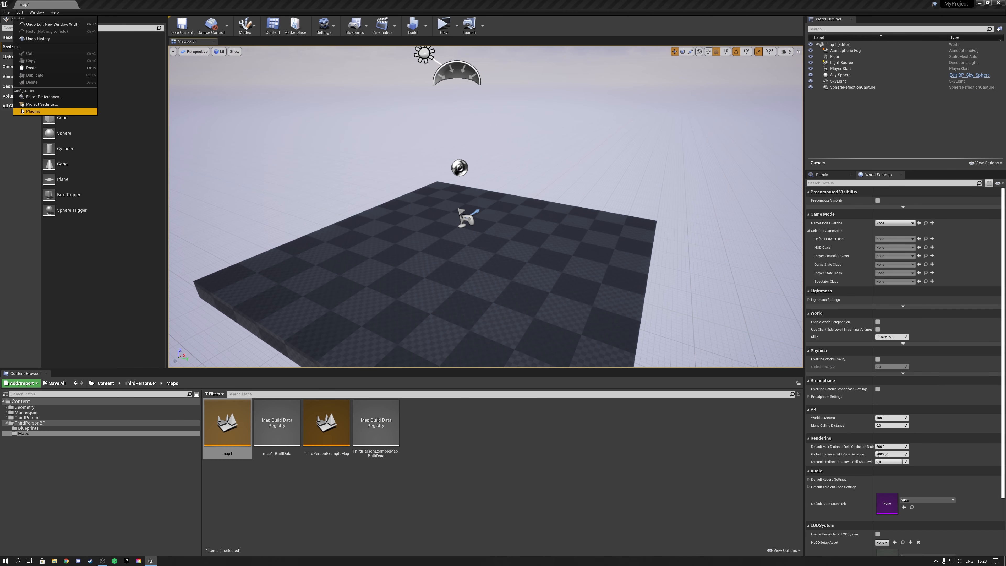
pyautogui.click(35, 104)
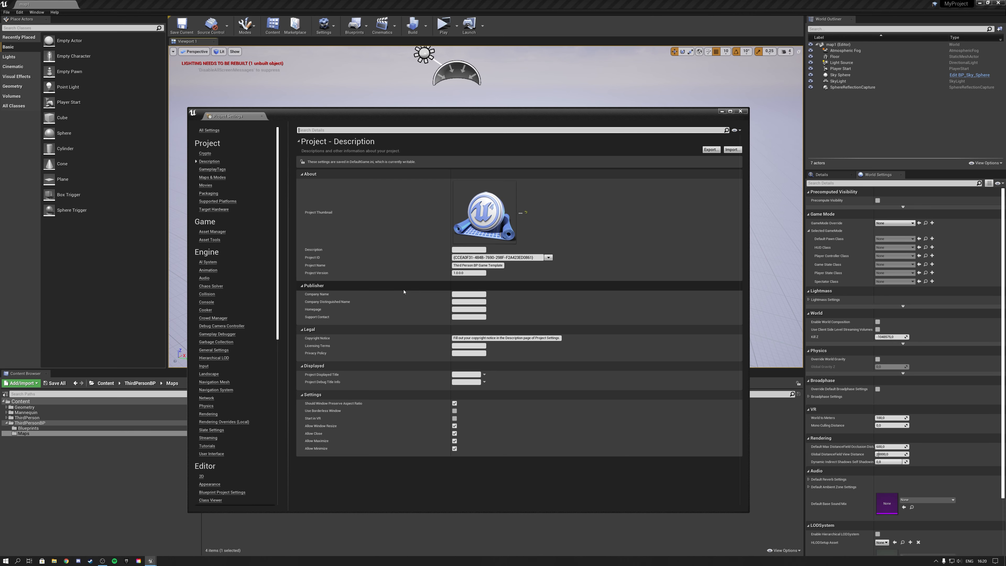
pyautogui.click(210, 177)
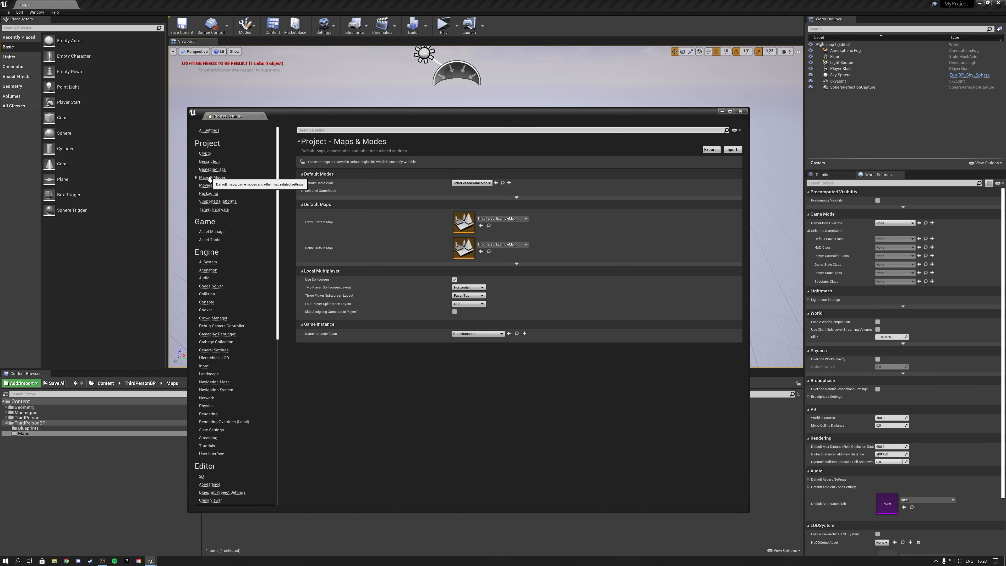
pyautogui.click(303, 191)
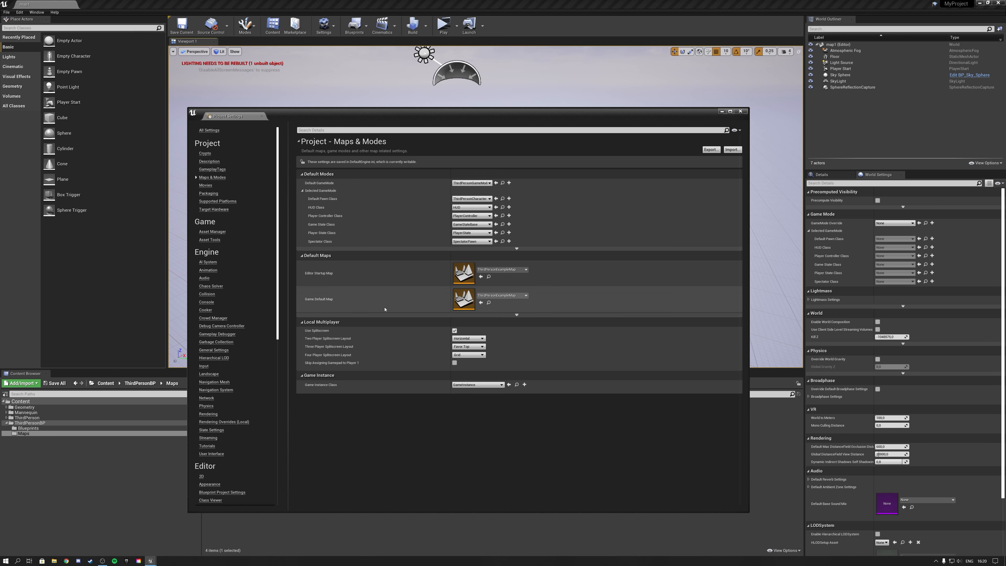
pyautogui.click(516, 316)
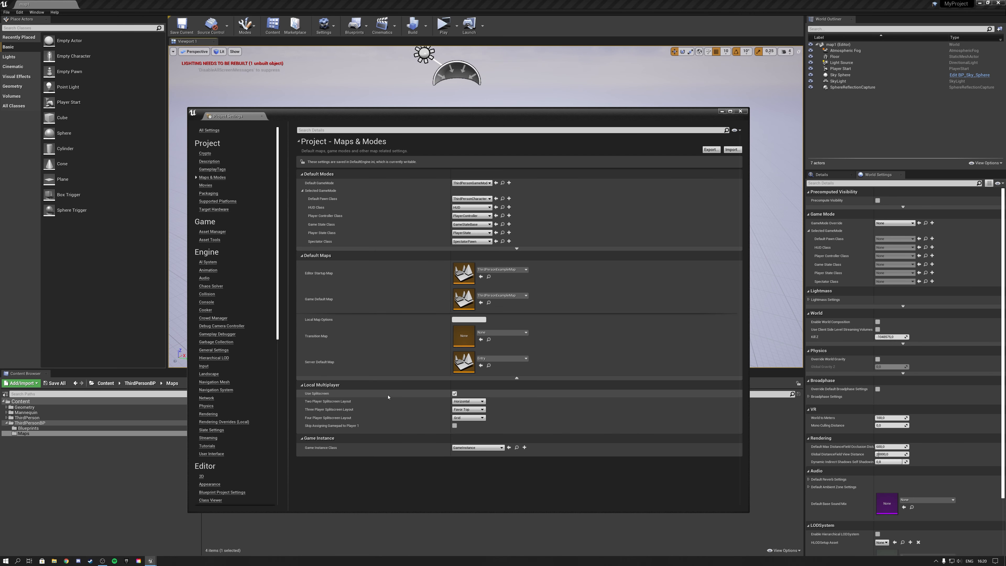
pyautogui.click(468, 449)
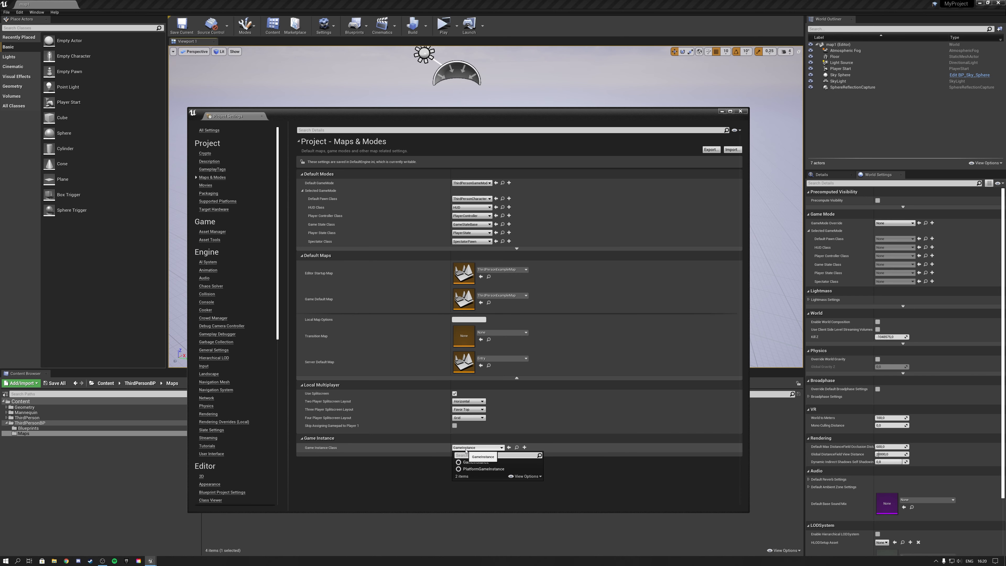
pyautogui.click(465, 448)
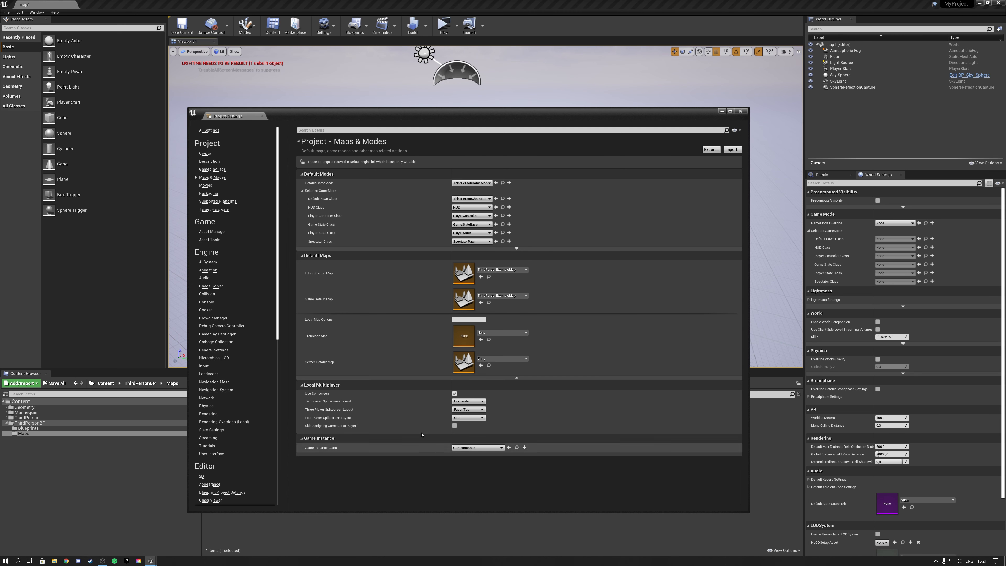
# Examine the project's input action and axis mappings, including the Jump key bindings, and close the Project Settings.
pyautogui.click(203, 367)
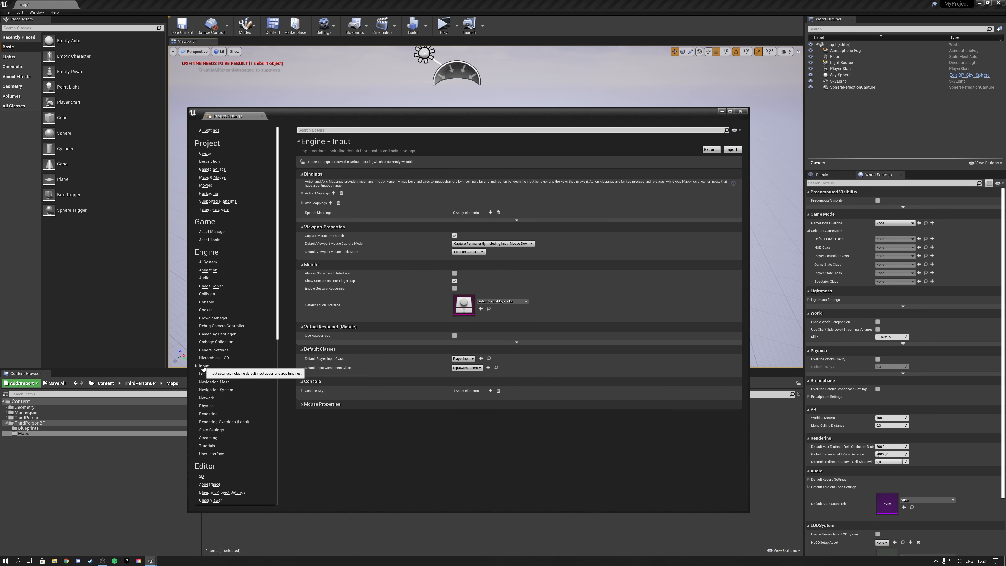
pyautogui.click(302, 194)
pyautogui.click(303, 220)
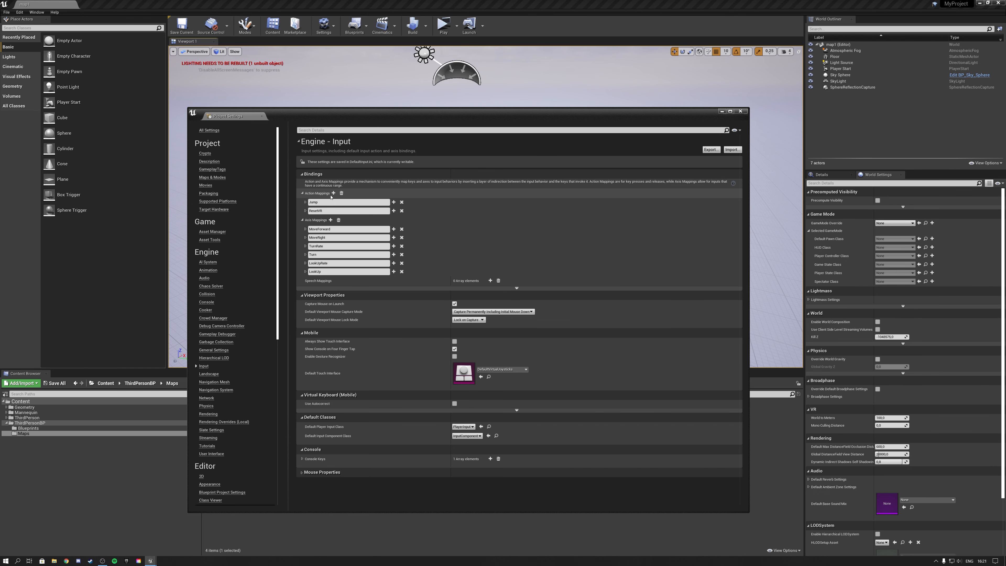
pyautogui.click(305, 202)
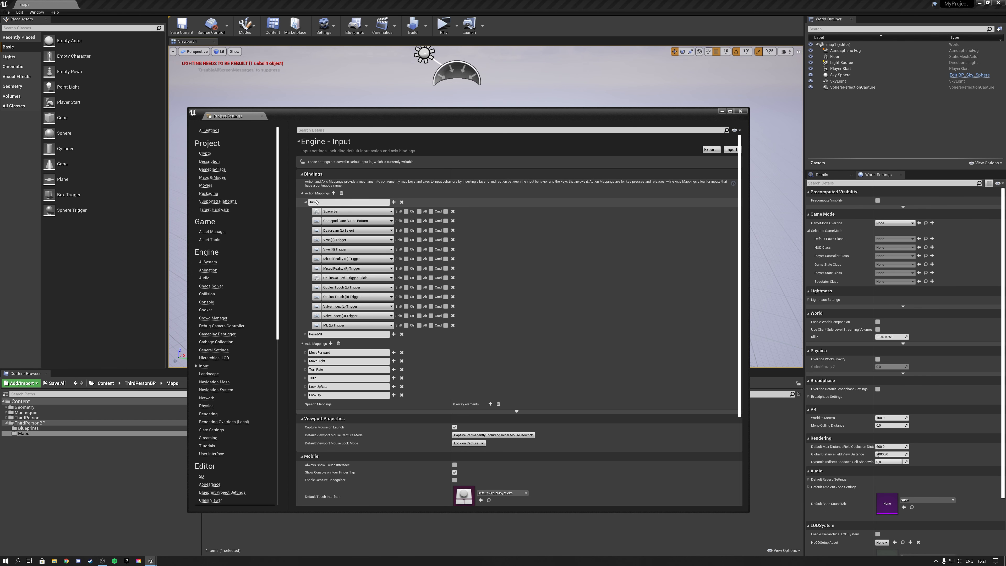
pyautogui.click(331, 202)
pyautogui.click(305, 202)
pyautogui.click(303, 220)
pyautogui.click(302, 193)
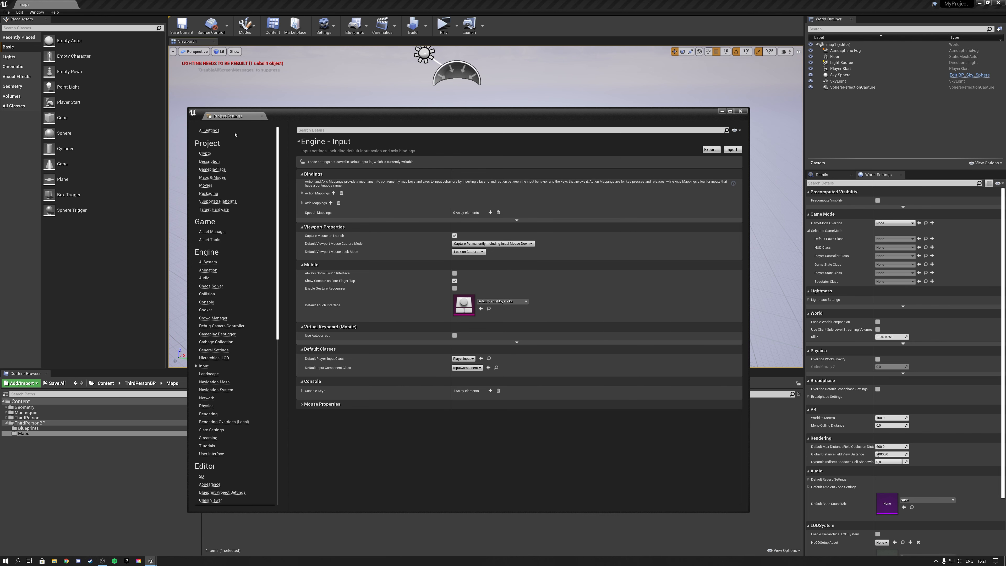
pyautogui.click(262, 116)
# Open the ThirdPersonExampleMap level and look around the scene.
pyautogui.doubleClick(326, 424)
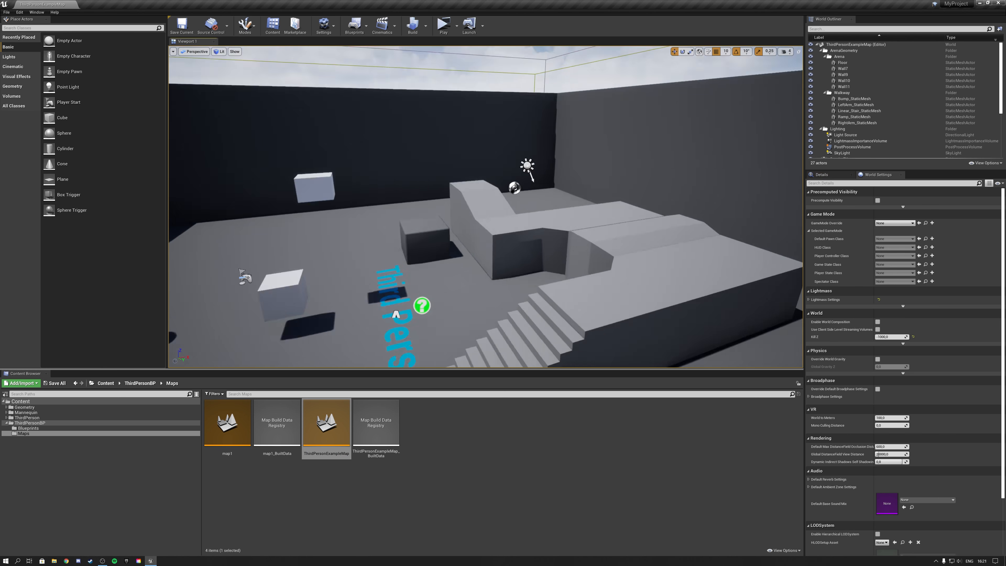
pyautogui.press('s')
pyautogui.moveTo(486, 206); pyautogui.dragTo(501, 244, button='right')
pyautogui.press('w')
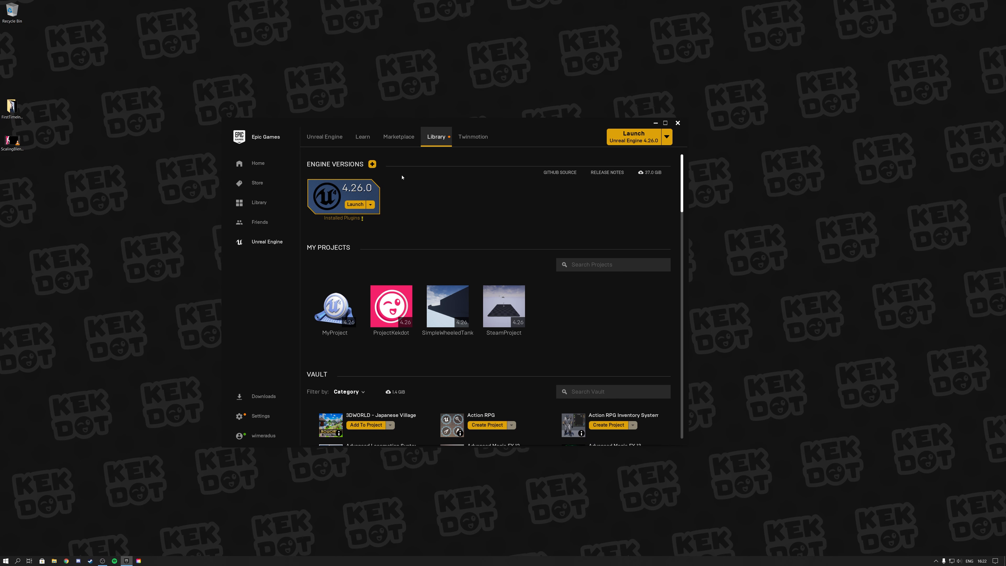
# Switch to the Epic Games Launcher's Marketplace and examine the showcased products and the preview images of Typing Derbi.
pyautogui.click(387, 141)
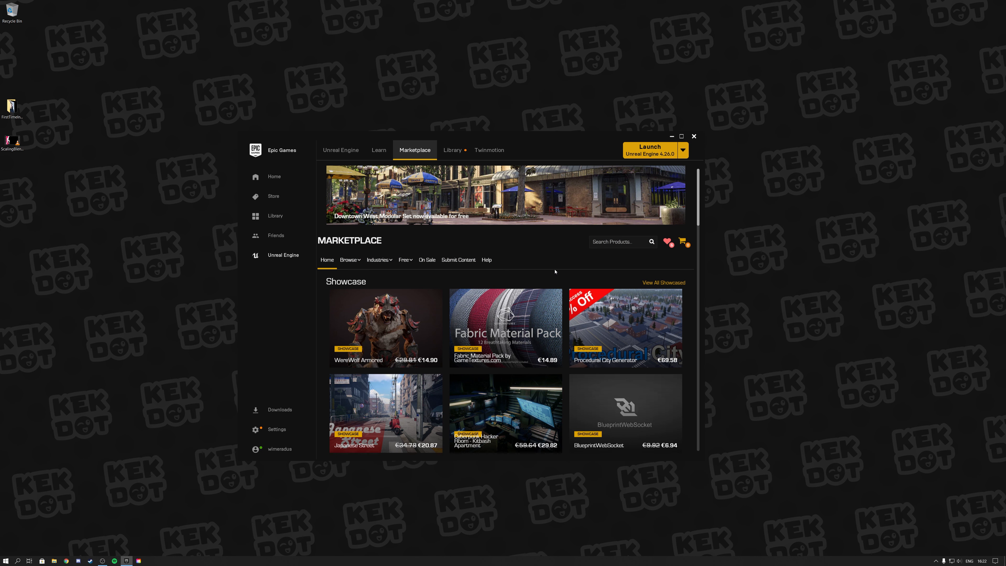
pyautogui.scroll(-1, 568, 264)
pyautogui.moveTo(384, 293)
pyautogui.moveTo(635, 288)
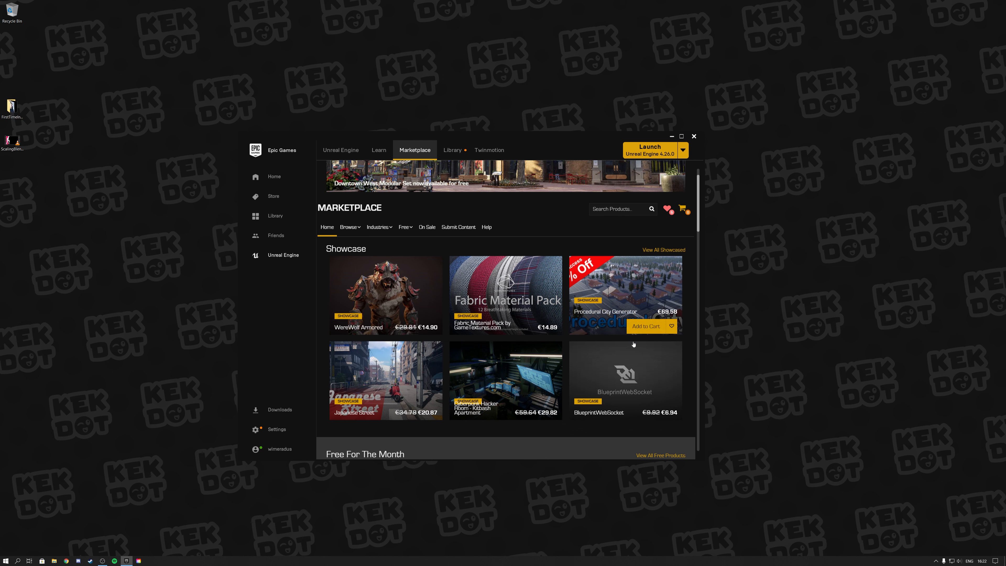
pyautogui.moveTo(521, 387)
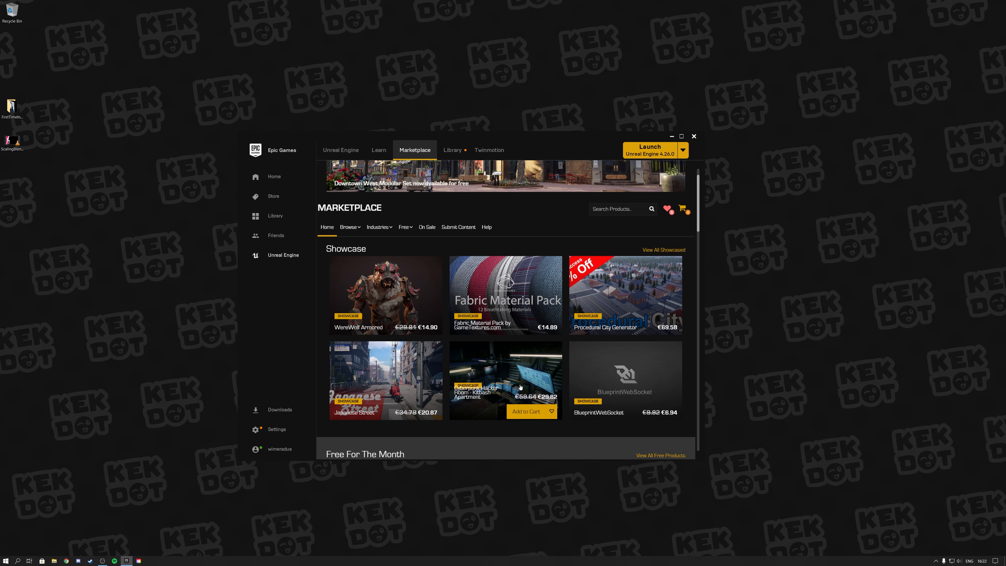
pyautogui.moveTo(377, 379)
pyautogui.moveTo(350, 227)
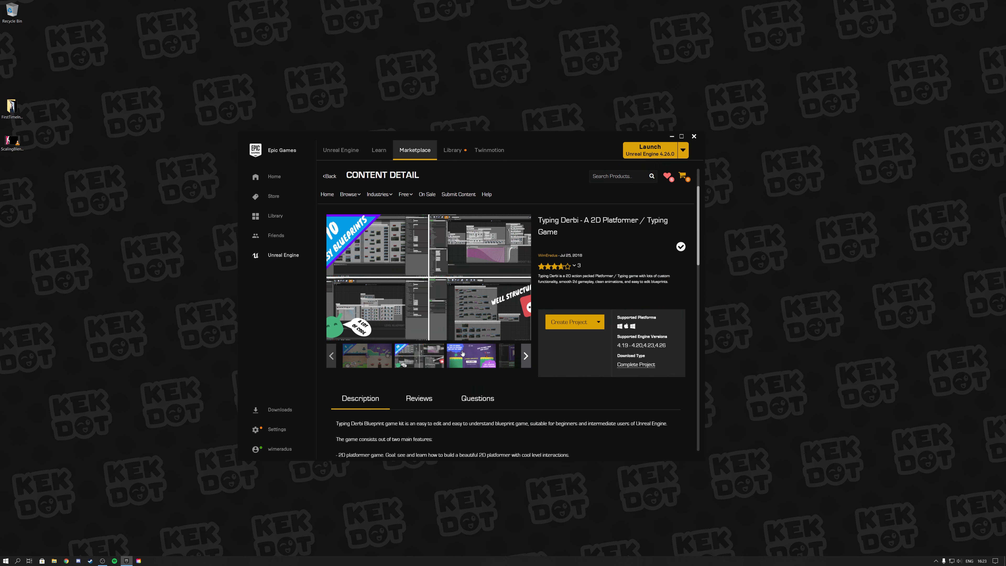
pyautogui.click(471, 356)
pyautogui.click(429, 356)
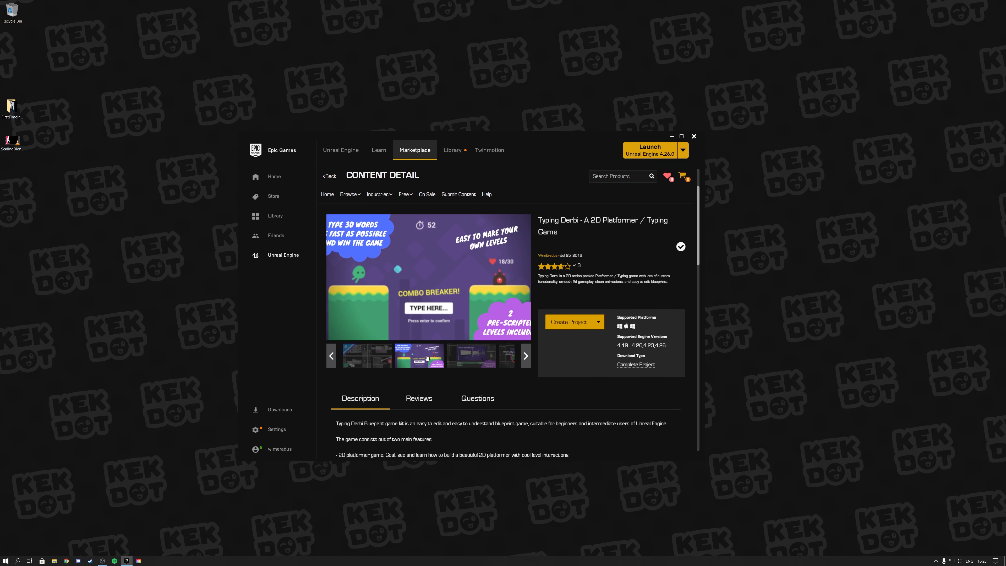
# Show the Marketplace's Blueprints category and search the products for "fps".
pyautogui.moveTo(352, 196)
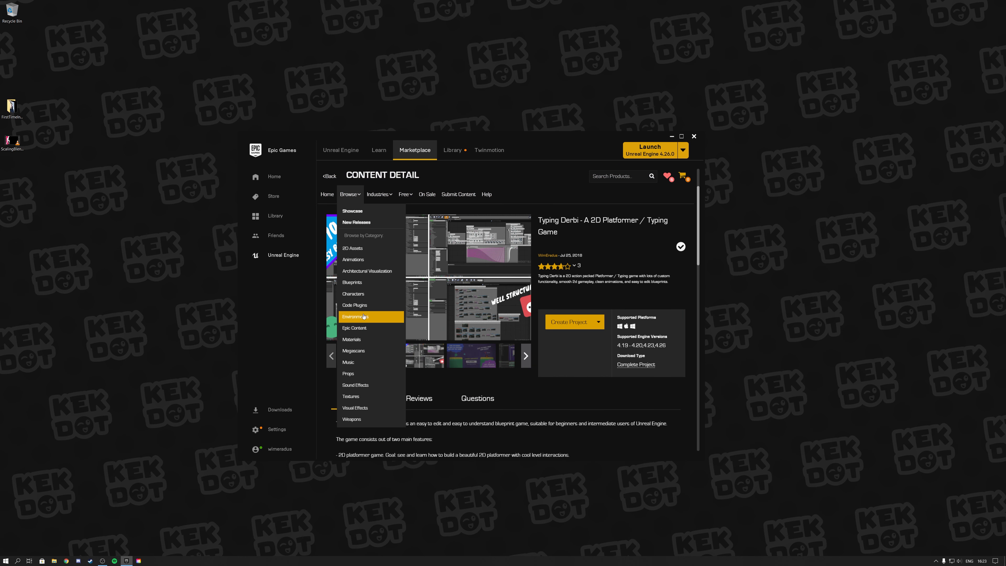
pyautogui.click(365, 283)
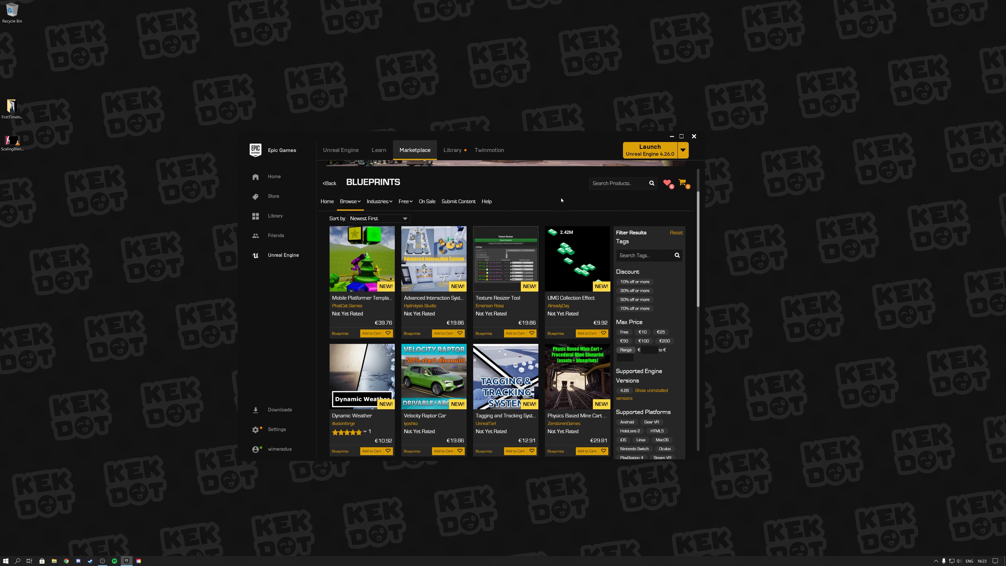
pyautogui.write('fps')
pyautogui.press('Return')
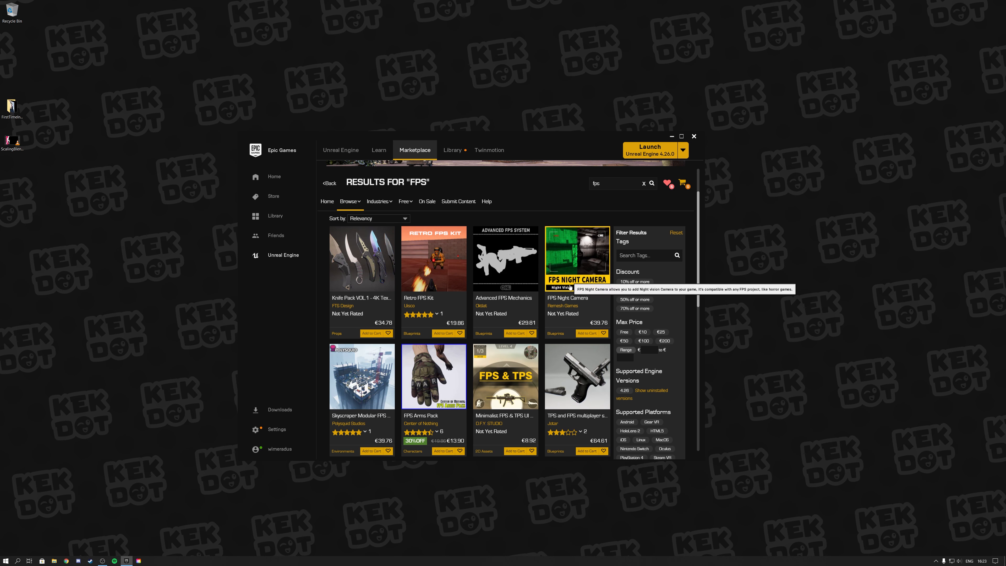
# Browse the first page of the Marketplace's "fps" results and examine the listed products, including Multiplayer FPS Basic.
pyautogui.scroll(-3, 373, 319)
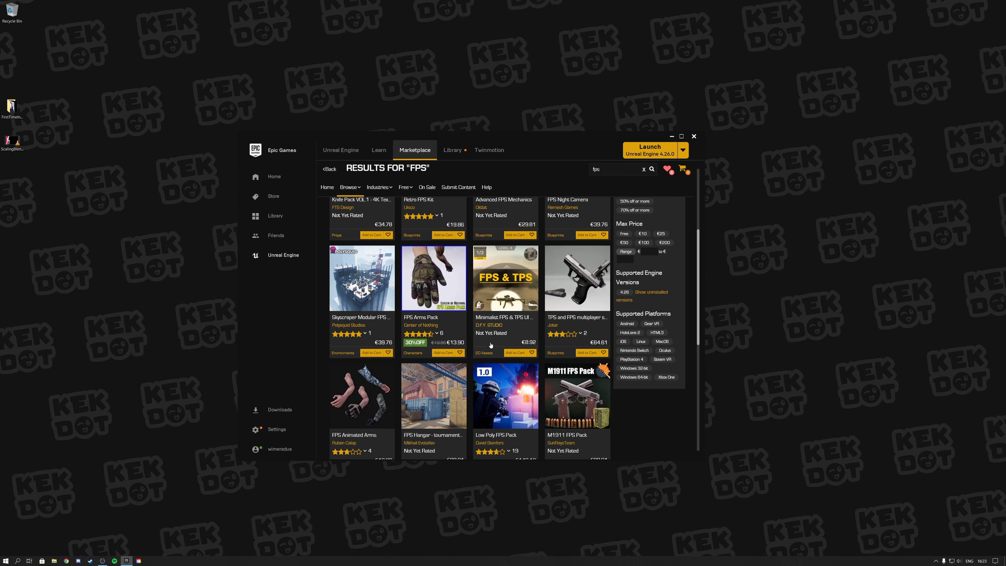
pyautogui.scroll(-3, 500, 346)
pyautogui.scroll(-2, 500, 345)
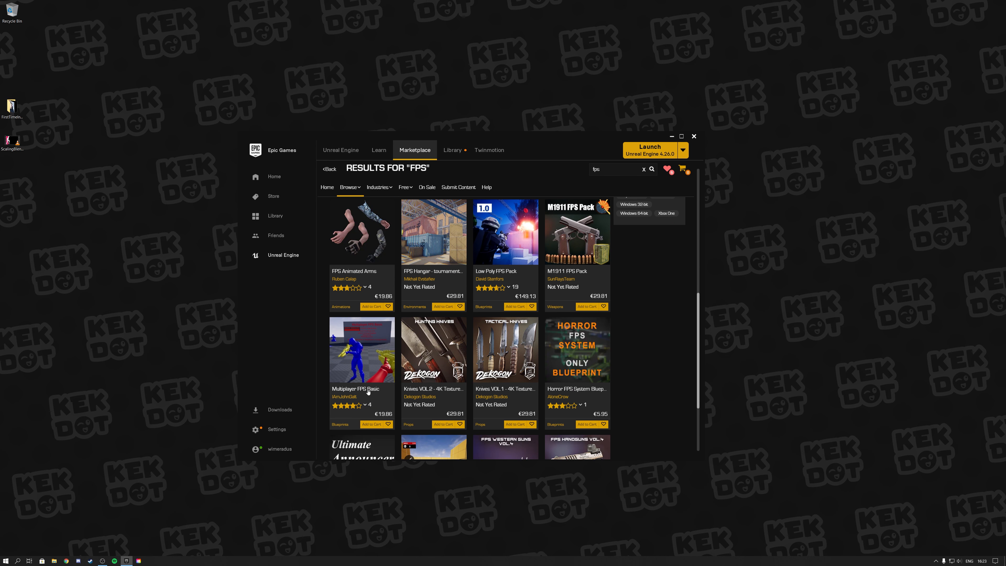
pyautogui.moveTo(364, 405)
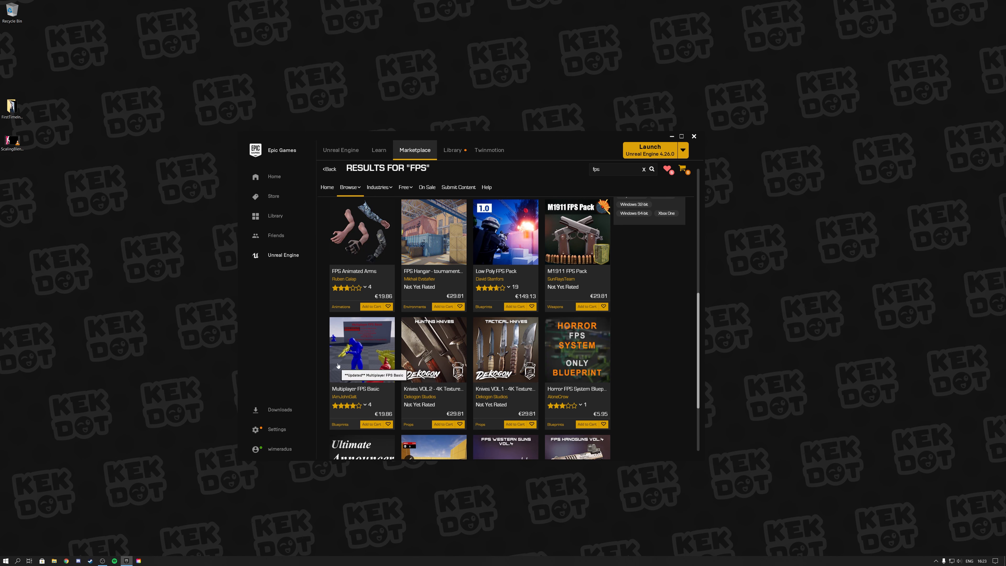
pyautogui.scroll(-3, 404, 353)
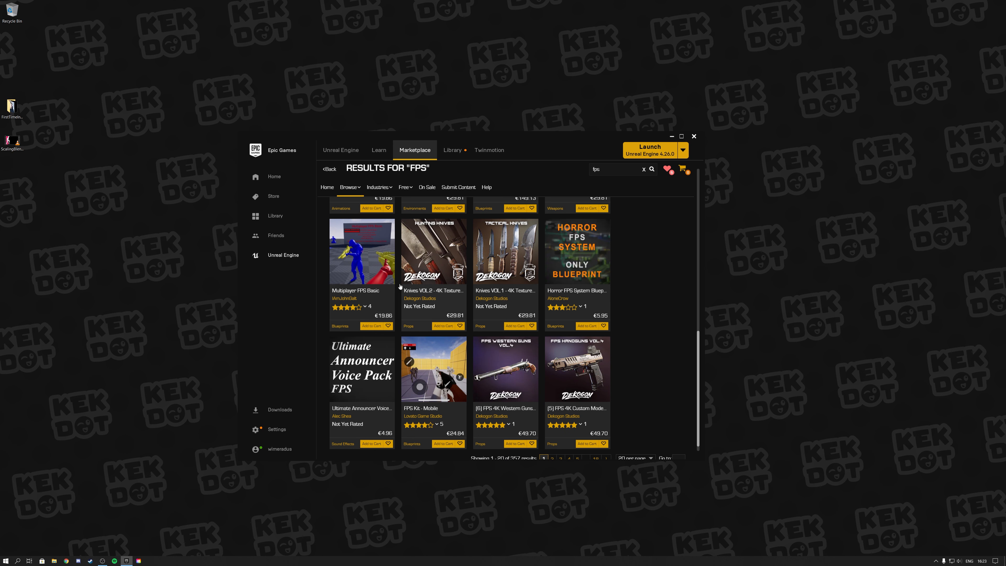
# Show the launcher's Library, examine the owned assets in the Vault, and return to the engine versions and projects.
pyautogui.click(461, 155)
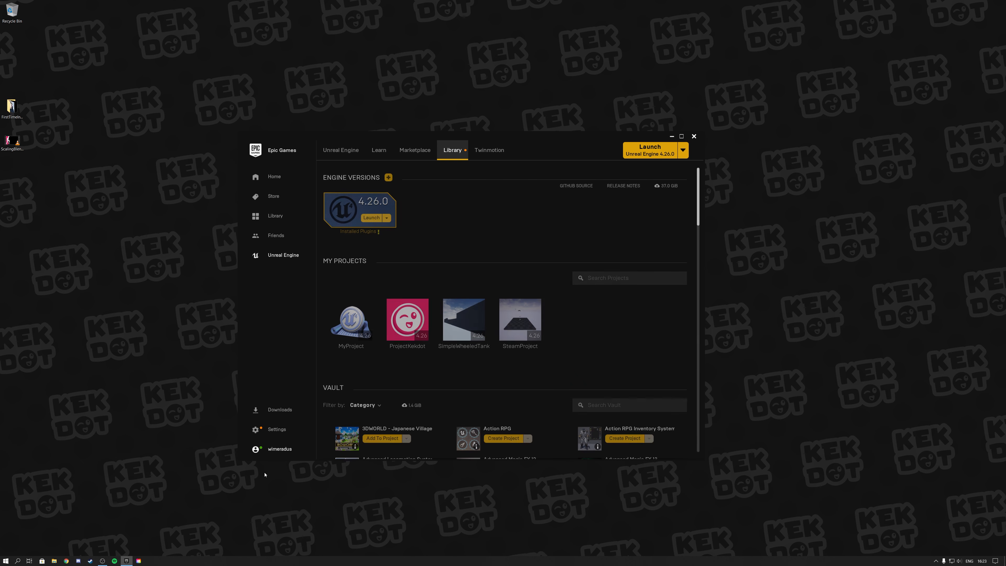
pyautogui.scroll(-4, 480, 354)
pyautogui.scroll(-10, 480, 354)
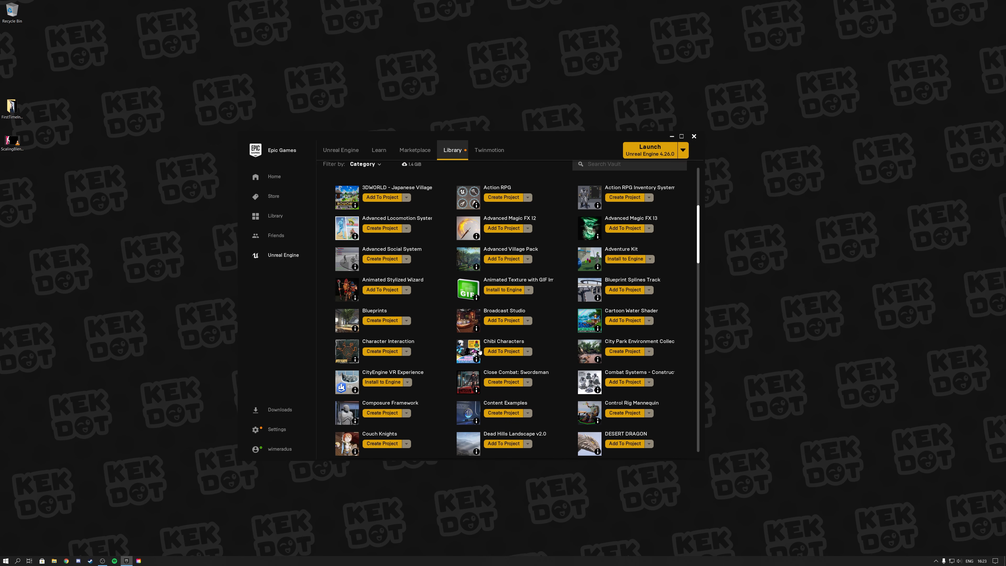
pyautogui.scroll(-4, 482, 349)
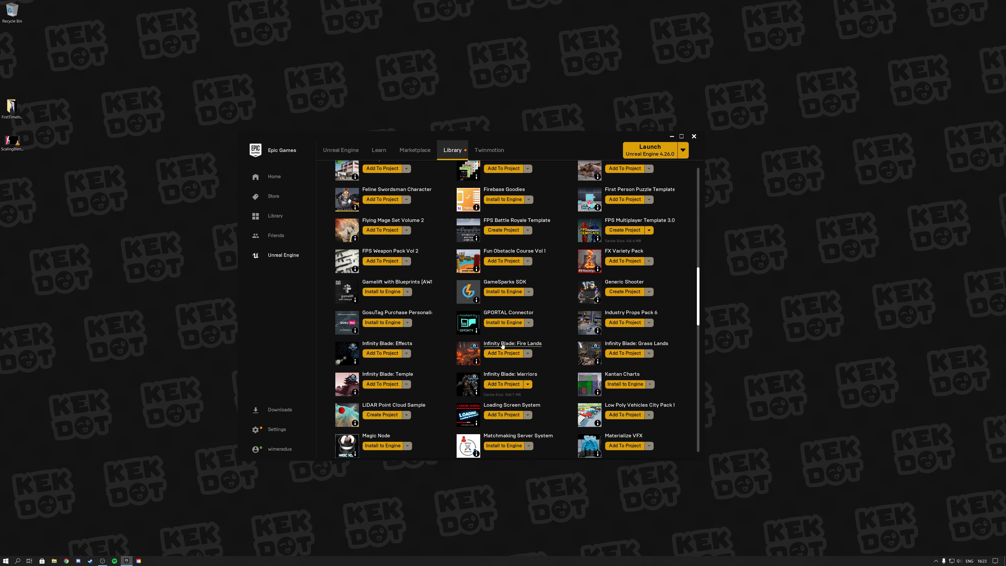
pyautogui.moveTo(698, 290); pyautogui.dragTo(714, 175)
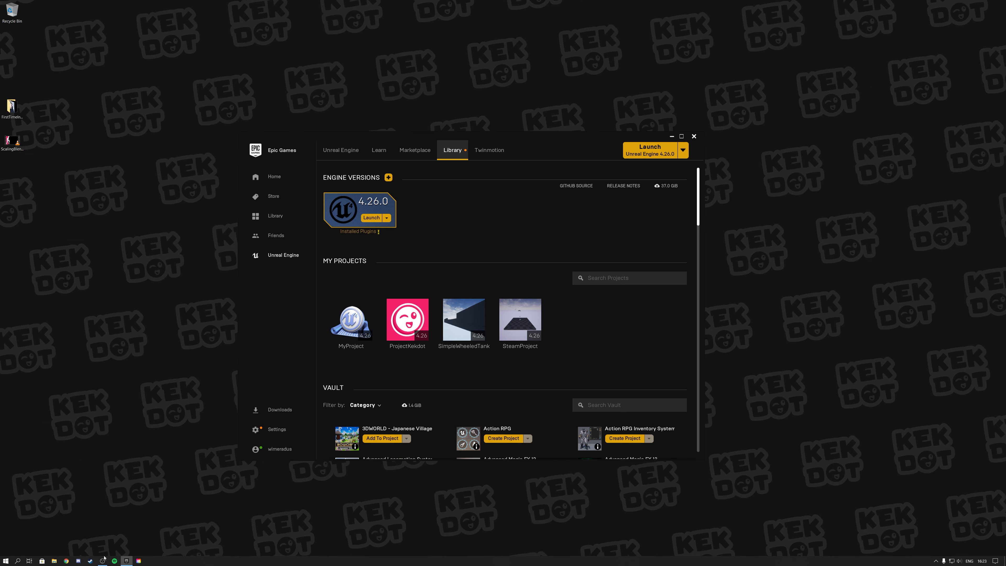